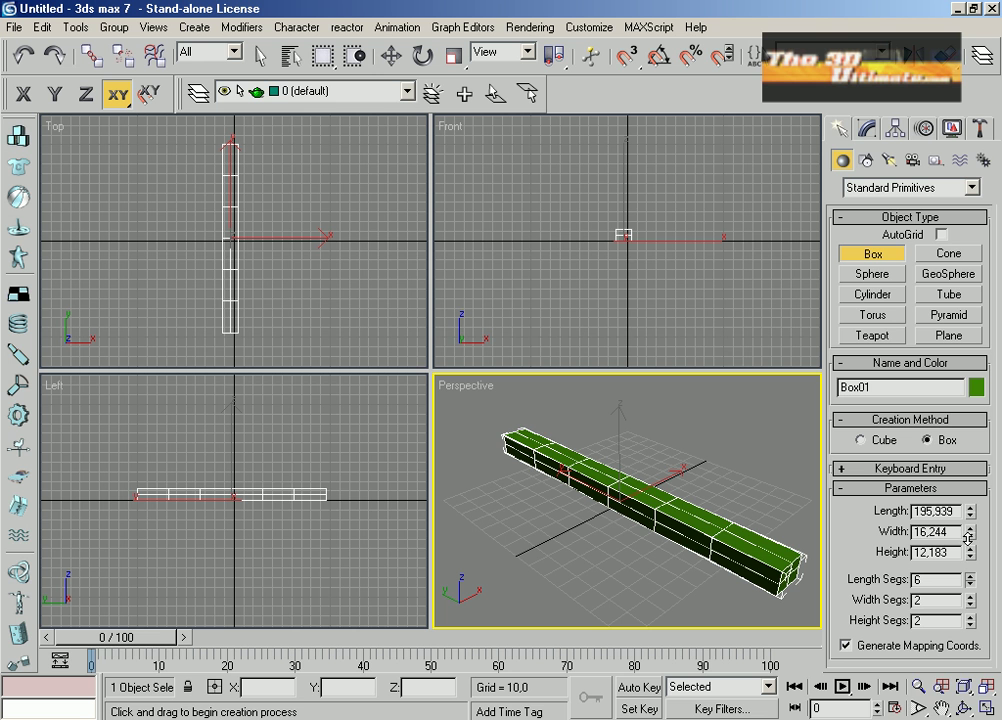
# Set the box's height to 5,36 and its length segments to 7, then add an Edit Poly modifier
pyautogui.moveTo(967, 538); pyautogui.dragTo(675, 515)
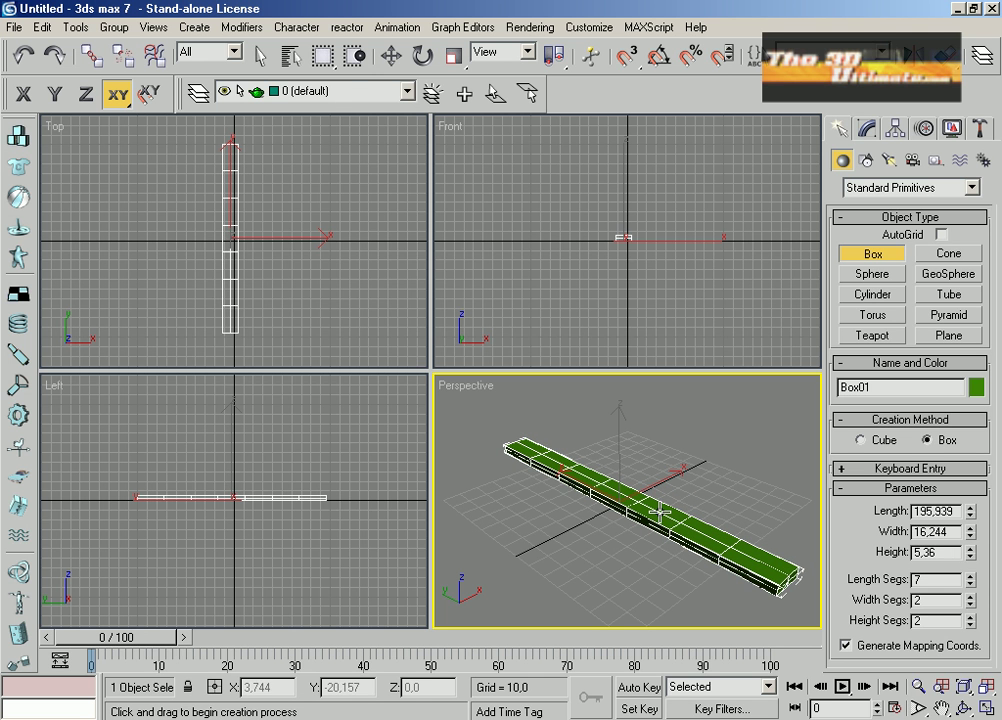
pyautogui.click(238, 30)
pyautogui.moveTo(300, 92)
pyautogui.click(392, 155)
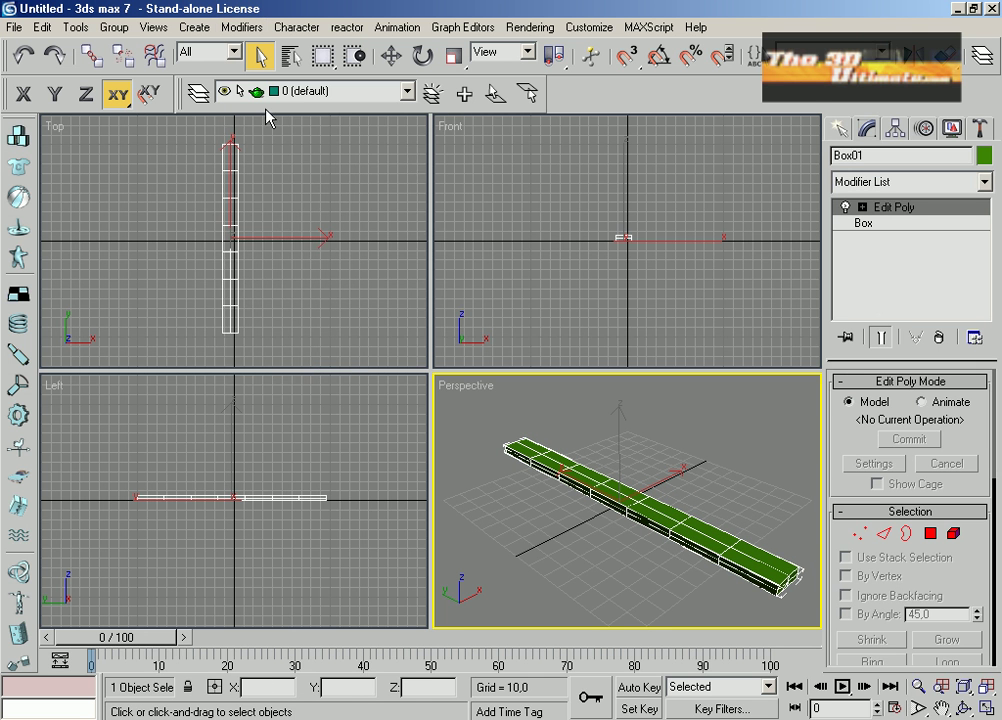
# In the top view, narrow the bottom vertex row into a taper and enlarge the top two rows into a wider head
pyautogui.click(305, 243)
pyautogui.click(987, 708)
pyautogui.press('1')
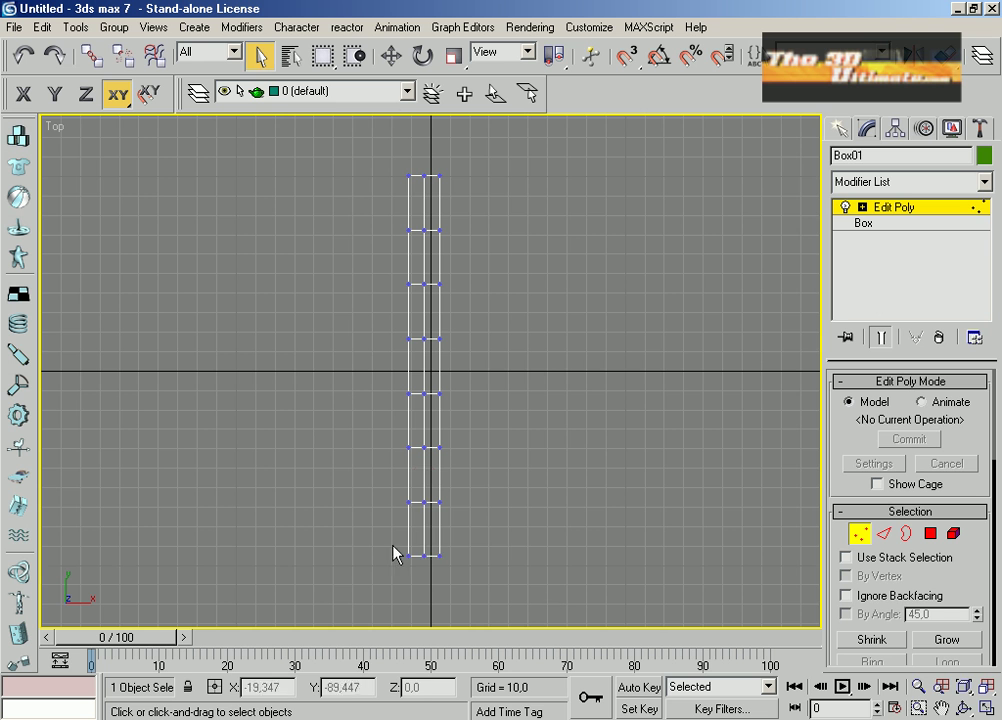
pyautogui.moveTo(394, 550); pyautogui.dragTo(455, 566)
pyautogui.press('r')
pyautogui.moveTo(465, 521); pyautogui.dragTo(465, 560)
pyautogui.moveTo(503, 230); pyautogui.dragTo(503, 230)
pyautogui.moveTo(447, 170); pyautogui.dragTo(480, 165)
# Narrow the third vertex row along X as a neck and widen the fourth and fifth rows along X
pyautogui.moveTo(385, 270); pyautogui.dragTo(470, 300)
pyautogui.press('F5')
pyautogui.moveTo(517, 284); pyautogui.dragTo(505, 283)
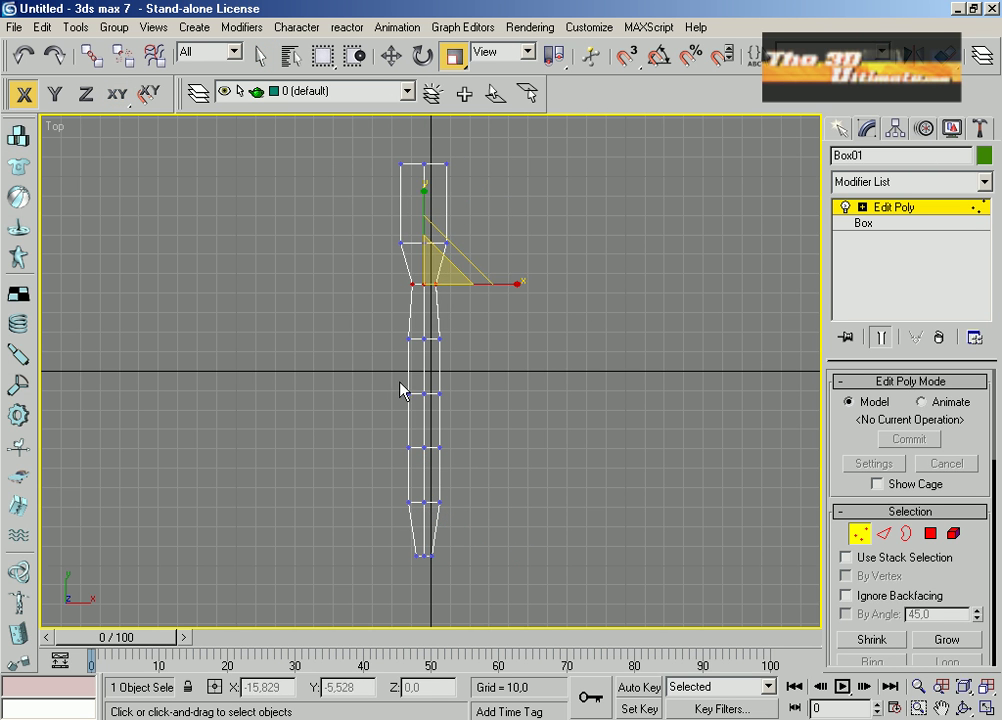
pyautogui.moveTo(390, 320); pyautogui.dragTo(460, 405)
pyautogui.moveTo(519, 365); pyautogui.dragTo(535, 365)
# Narrow the three lowest vertex rows along X and stretch all rows below the neck lengthwise along Y
pyautogui.click(472, 470)
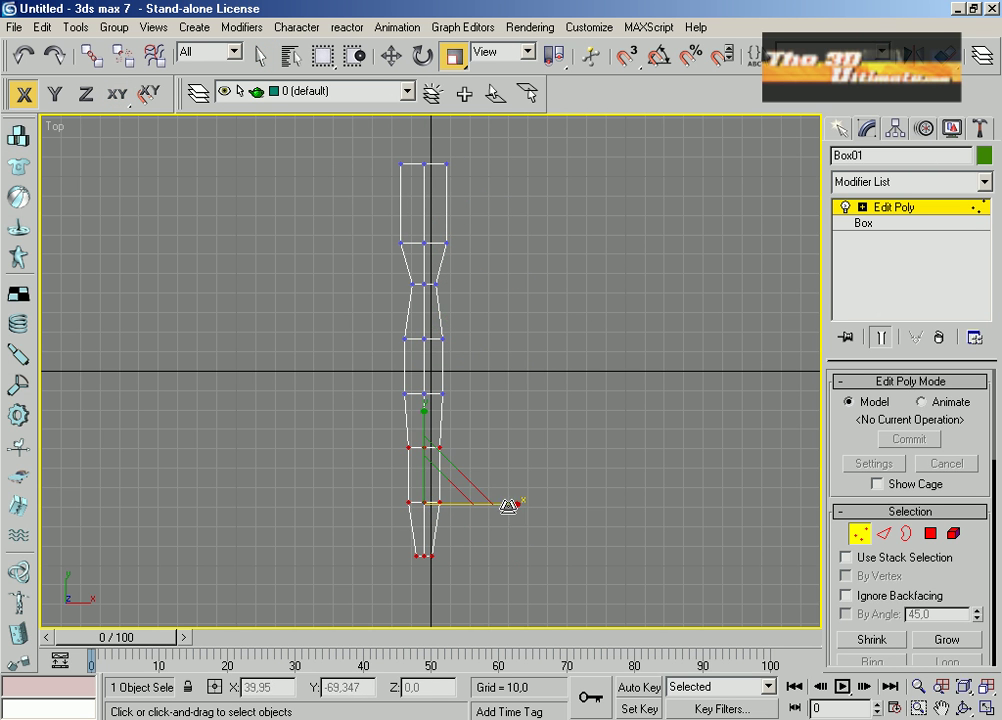
pyautogui.keyDown('ctrl'); pyautogui.moveTo(395, 330); pyautogui.dragTo(424, 430); pyautogui.keyUp('ctrl')
pyautogui.press('F6')
pyautogui.click(391, 55)
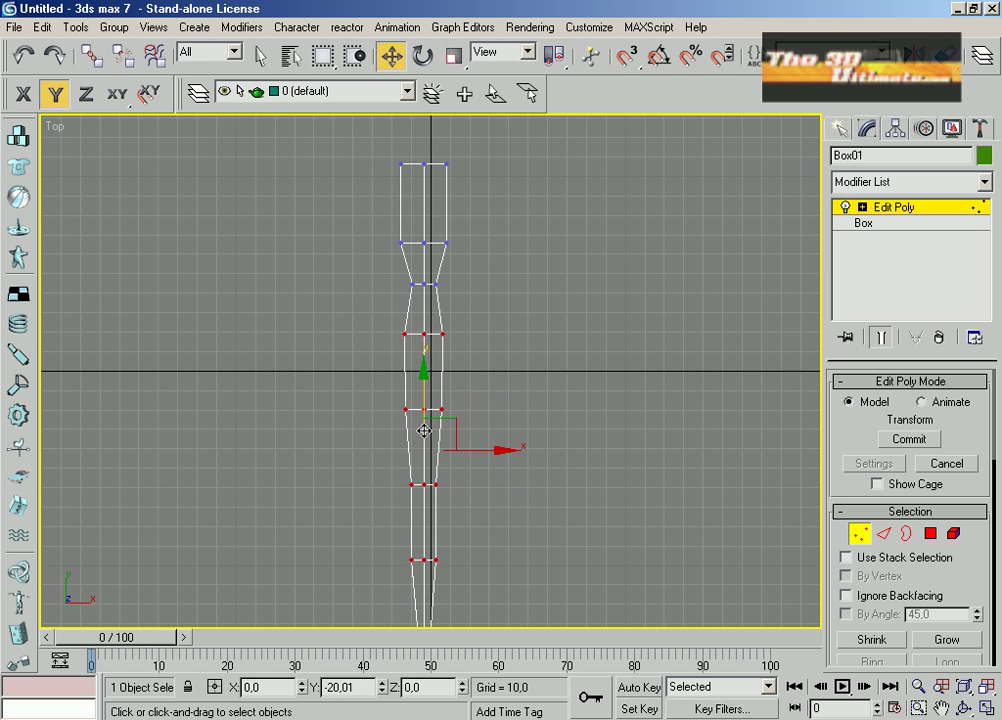
# Move the whole object along X to about 0,022 so it is centred on the vertical grid axis
pyautogui.scroll(-2, 424, 430)
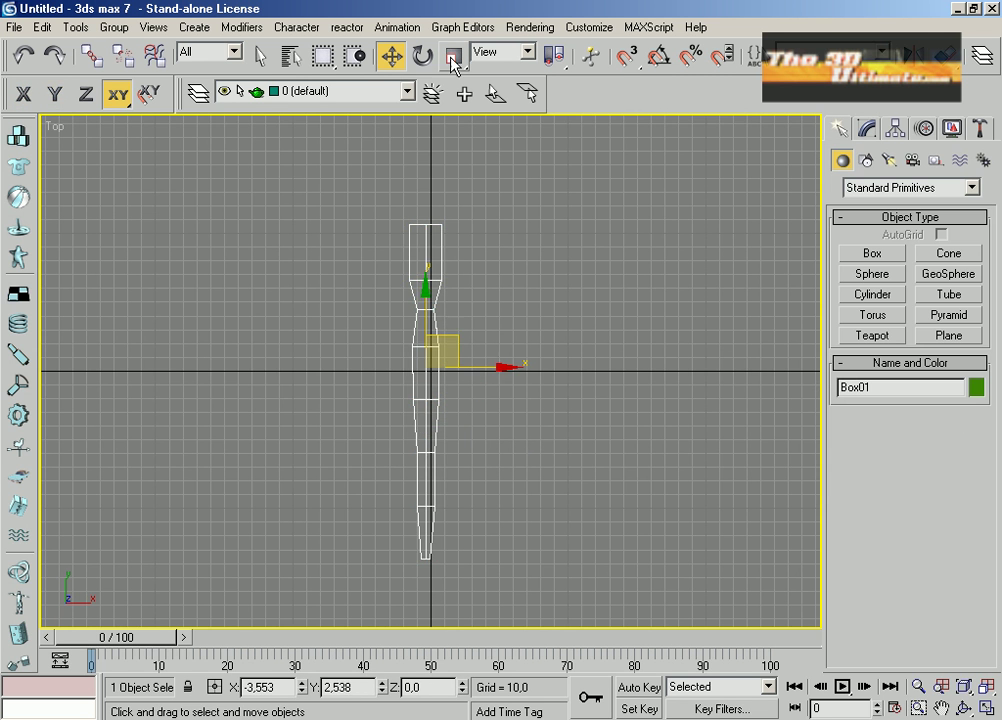
pyautogui.click(452, 55)
pyautogui.moveTo(440, 365); pyautogui.dragTo(484, 367)
pyautogui.press('w')
pyautogui.scroll(3, 535, 438)
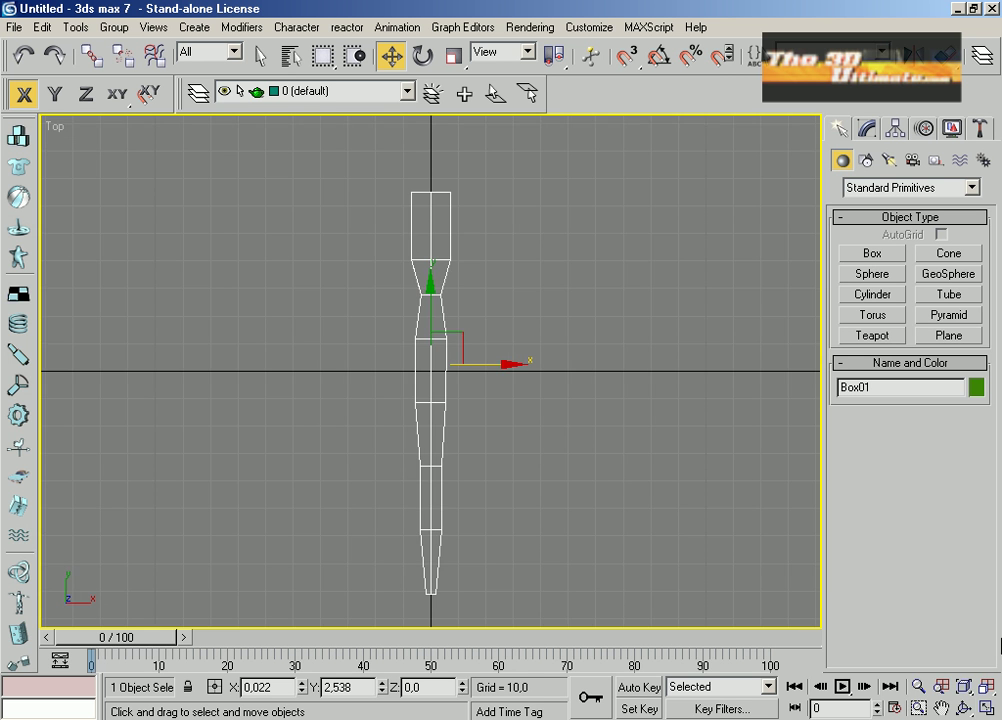
# Orbit the perspective view to the head's end face and select its end polygons in Edit Poly
pyautogui.hotkey('alt', 'w')
pyautogui.rightClick(693, 497)
pyautogui.hotkey('alt', 'w')
pyautogui.hotkey('ctrl', 'r')
pyautogui.moveTo(437, 443); pyautogui.dragTo(460, 340)
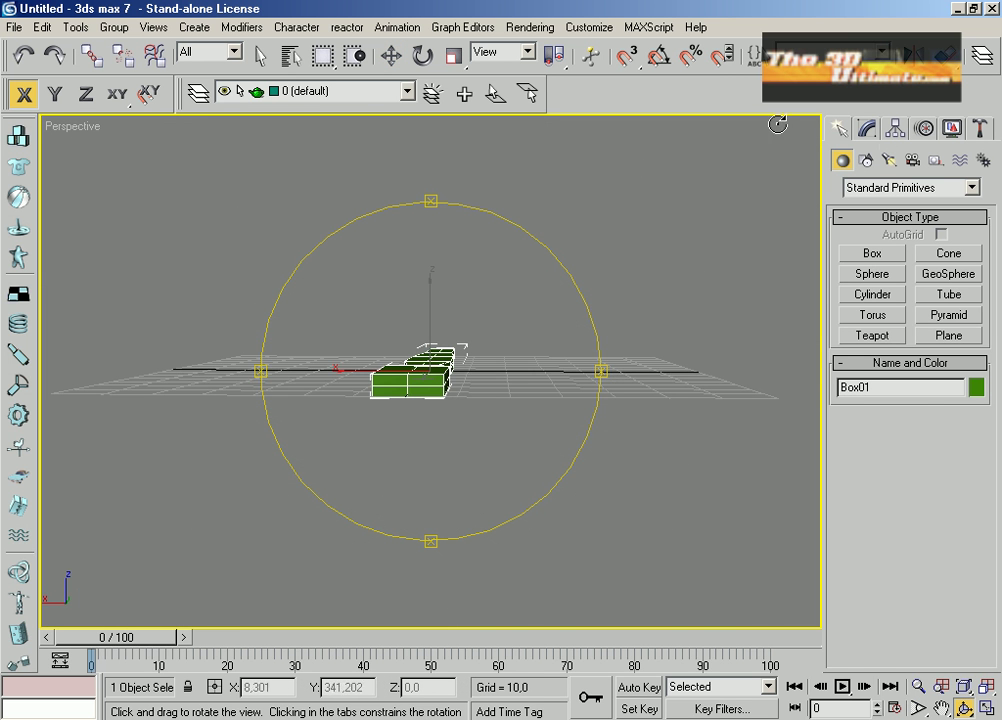
pyautogui.click(866, 130)
pyautogui.press('q')
pyautogui.press('w')
pyautogui.press('q')
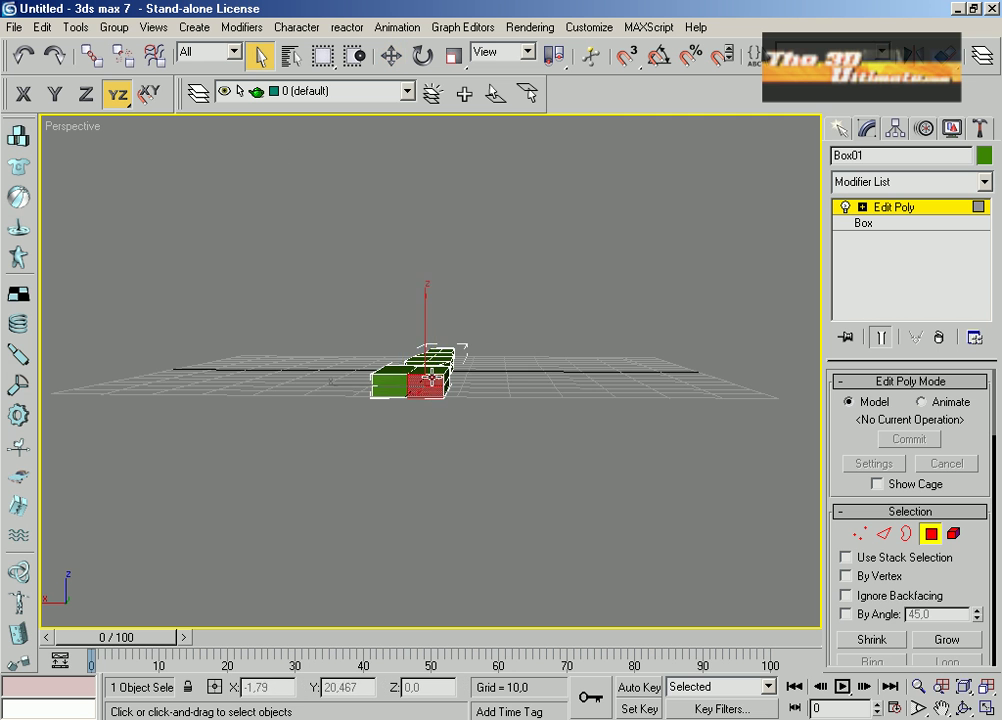
# Try to bevel the selected end polygons twice in the top view to round off the head
pyautogui.press('t')
pyautogui.scroll(5, 425, 405)
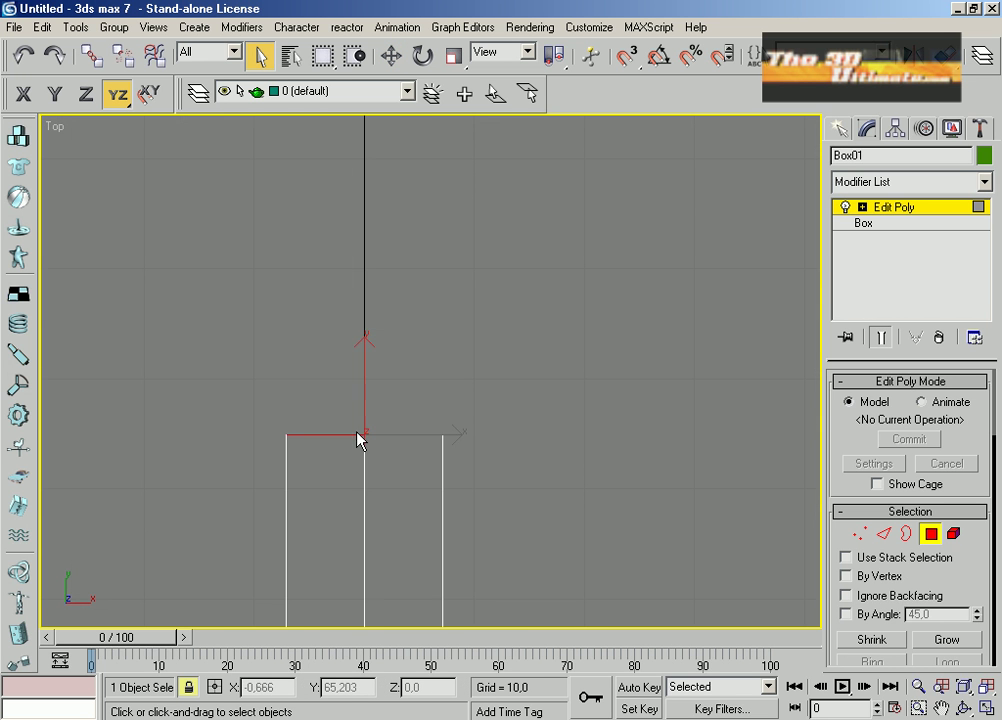
pyautogui.rightClick(357, 437)
pyautogui.click(322, 497)
pyautogui.moveTo(385, 418); pyautogui.dragTo(373, 321)
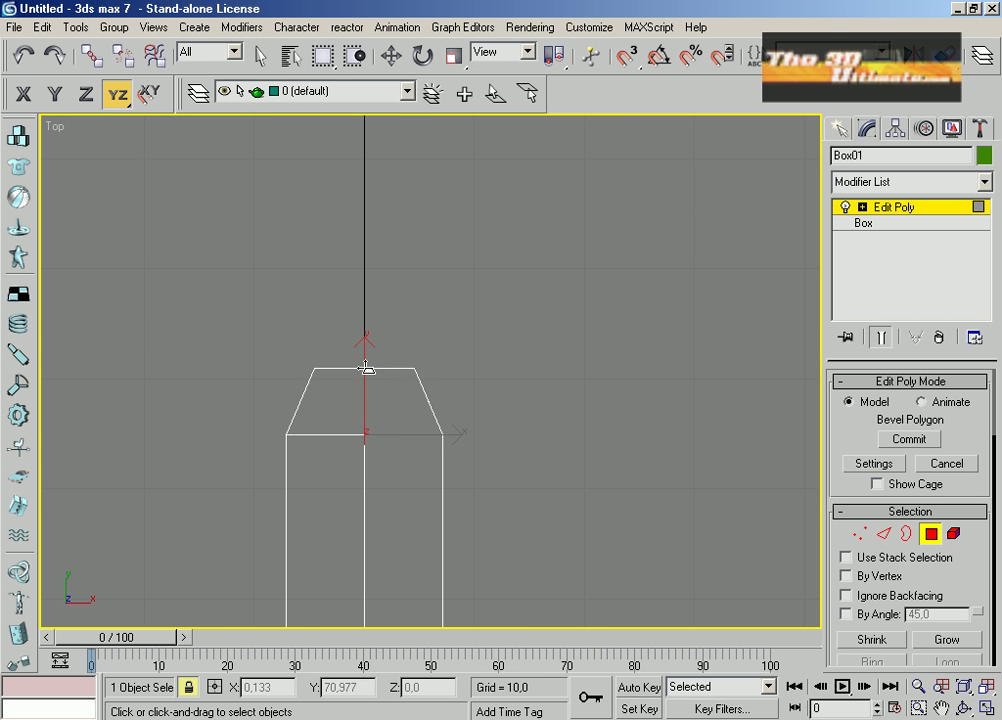
pyautogui.click(365, 362)
pyautogui.click(365, 394)
pyautogui.scroll(-3, 470, 378)
pyautogui.scroll(2, 468, 373)
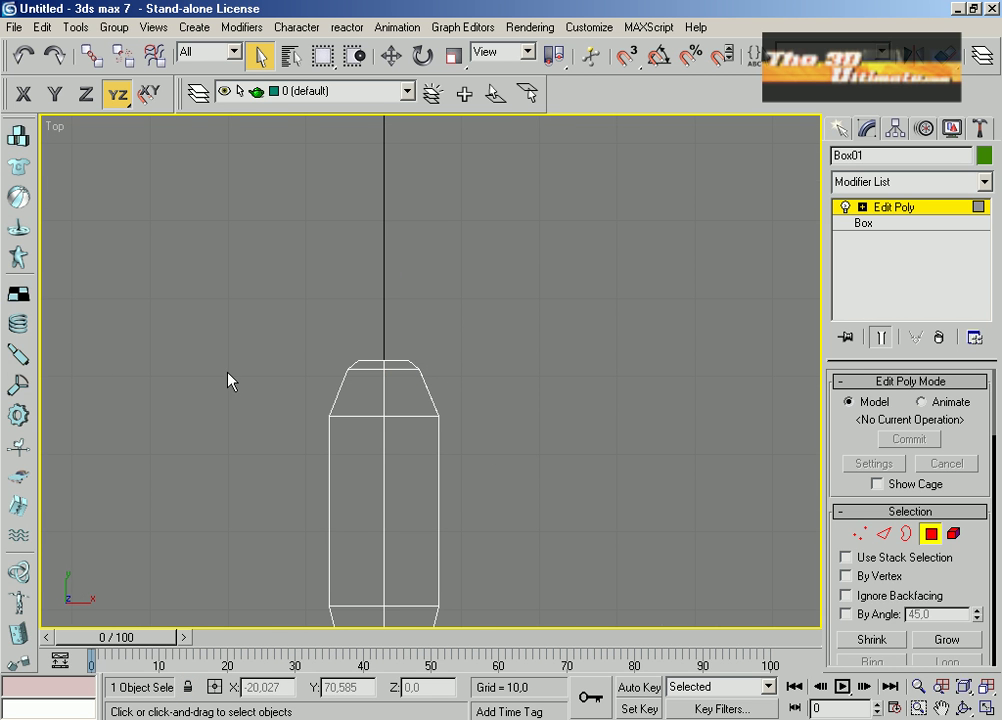
# Try to scale the neck vertex row to 74 percent of its width along X
pyautogui.press('1')
pyautogui.press('w')
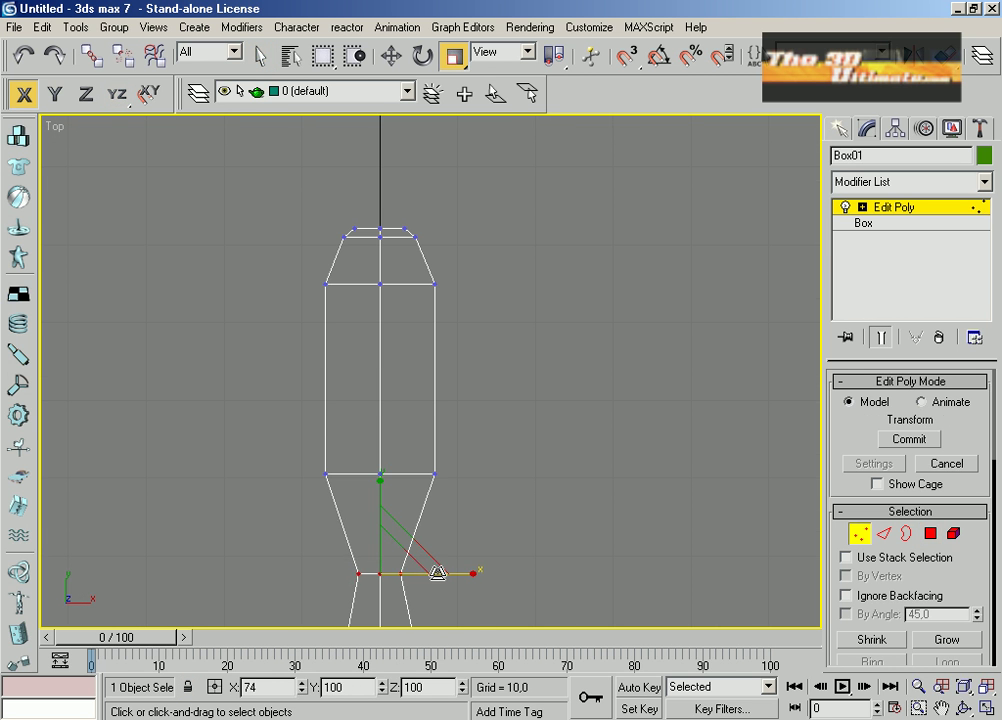
pyautogui.scroll(-5, 306, 470)
pyautogui.click(990, 707)
pyautogui.click(993, 706)
# Try another double bevel of the end polygons, check its profile in the left view, and undo it
pyautogui.press('4')
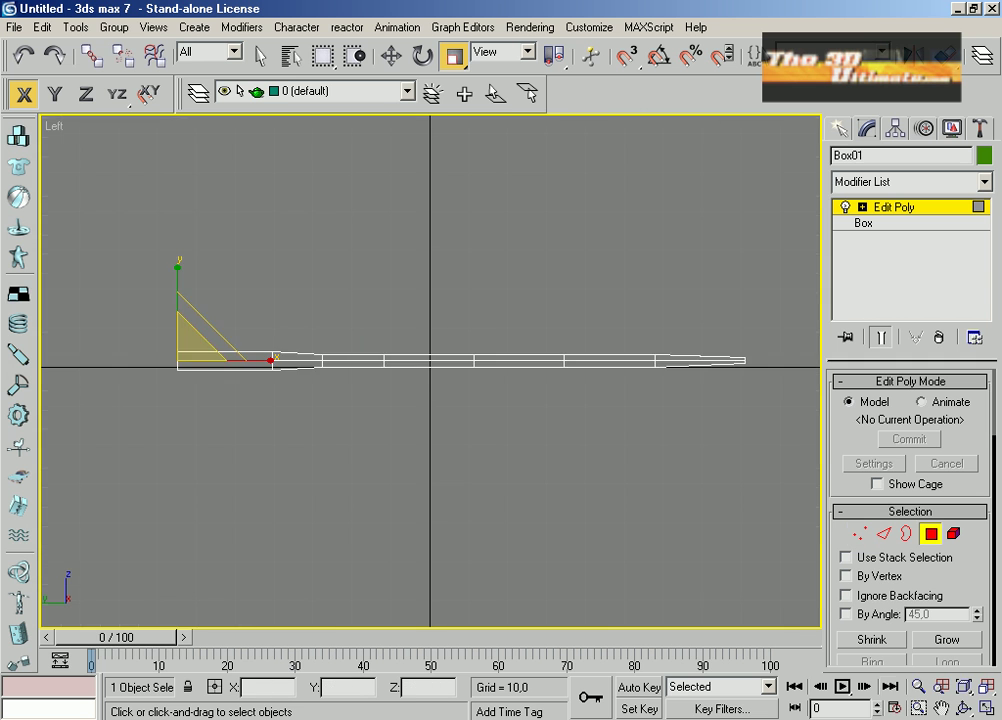
pyautogui.click(988, 707)
pyautogui.rightClick(190, 253)
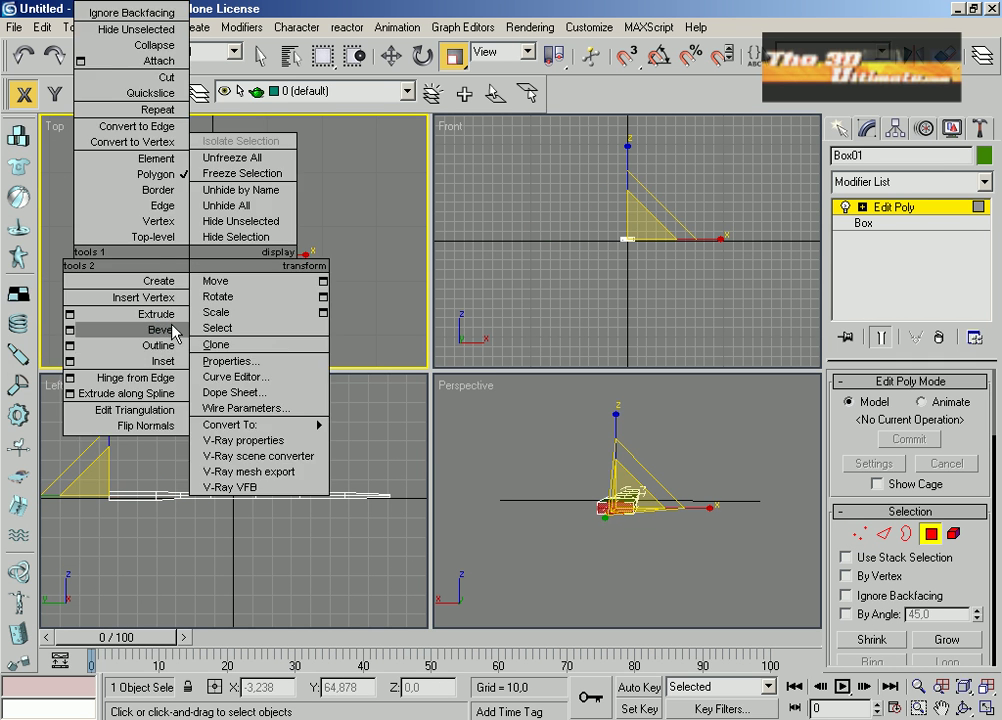
pyautogui.click(206, 331)
pyautogui.moveTo(197, 183); pyautogui.dragTo(197, 217)
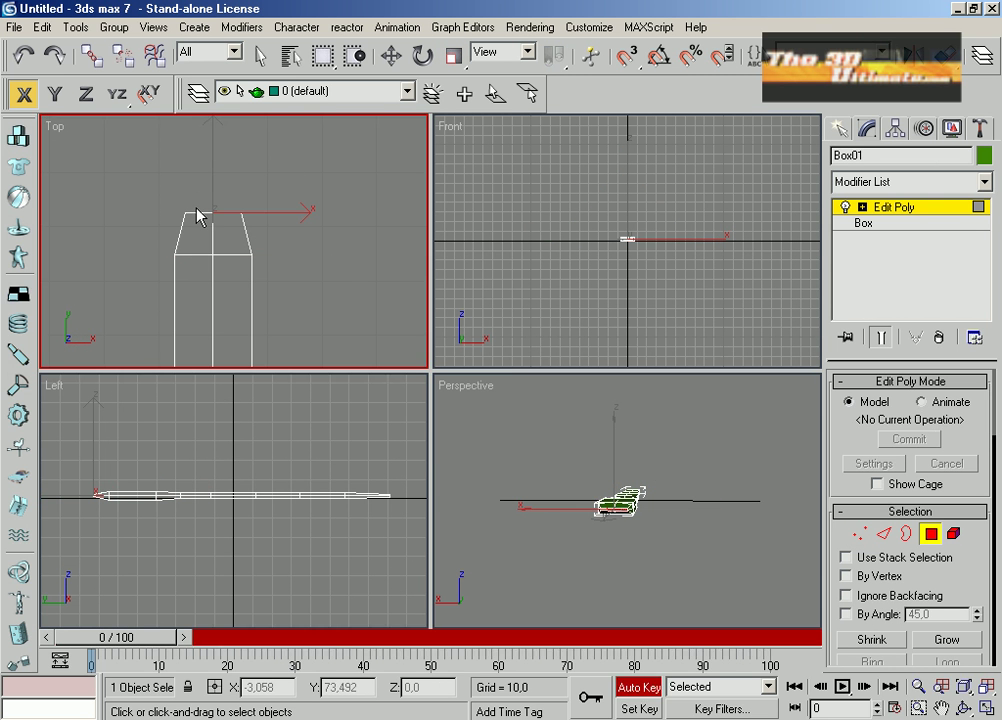
pyautogui.rightClick(78, 472)
pyautogui.hotkey('ctrl', 'w')
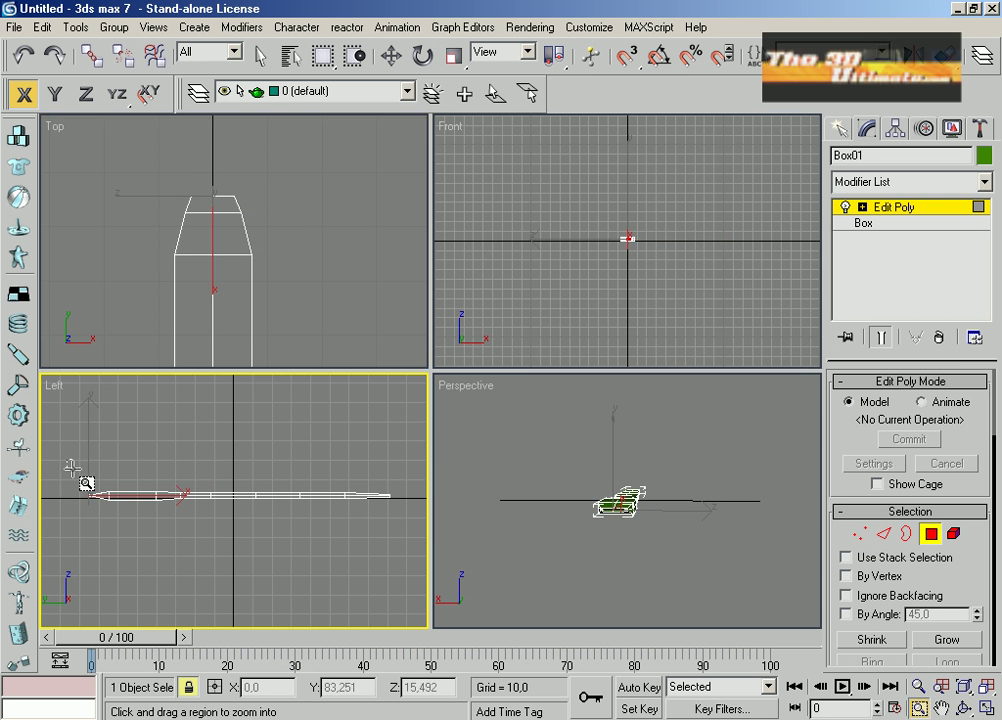
pyautogui.moveTo(78, 472); pyautogui.dragTo(130, 500)
pyautogui.hotkey('ctrl', 'p')
pyautogui.moveTo(310, 452); pyautogui.dragTo(280, 332)
pyautogui.hotkey('ctrl', 'z')
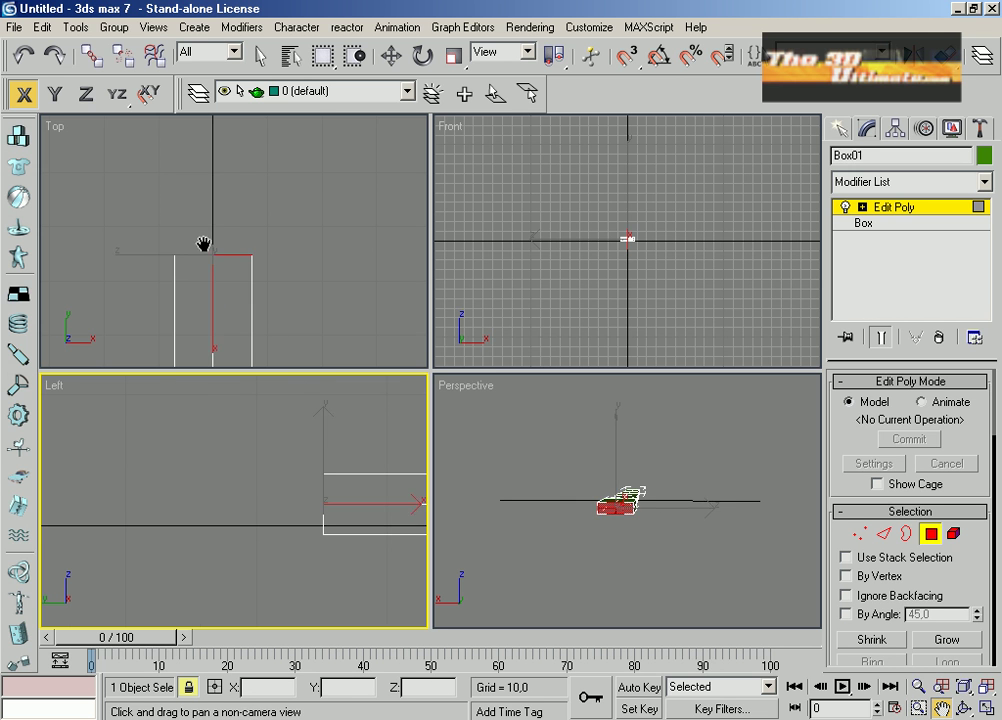
# Bevel the end polygons outward twice with a gentle taper and scale the outermost face narrower along X
pyautogui.rightClick(210, 262)
pyautogui.click(180, 328)
pyautogui.moveTo(185, 183)
pyautogui.mouseDown()
pyautogui.moveTo(179, 196)
pyautogui.moveTo(180, 163)
pyautogui.mouseUp()
pyautogui.click(176, 165)
pyautogui.press('r')
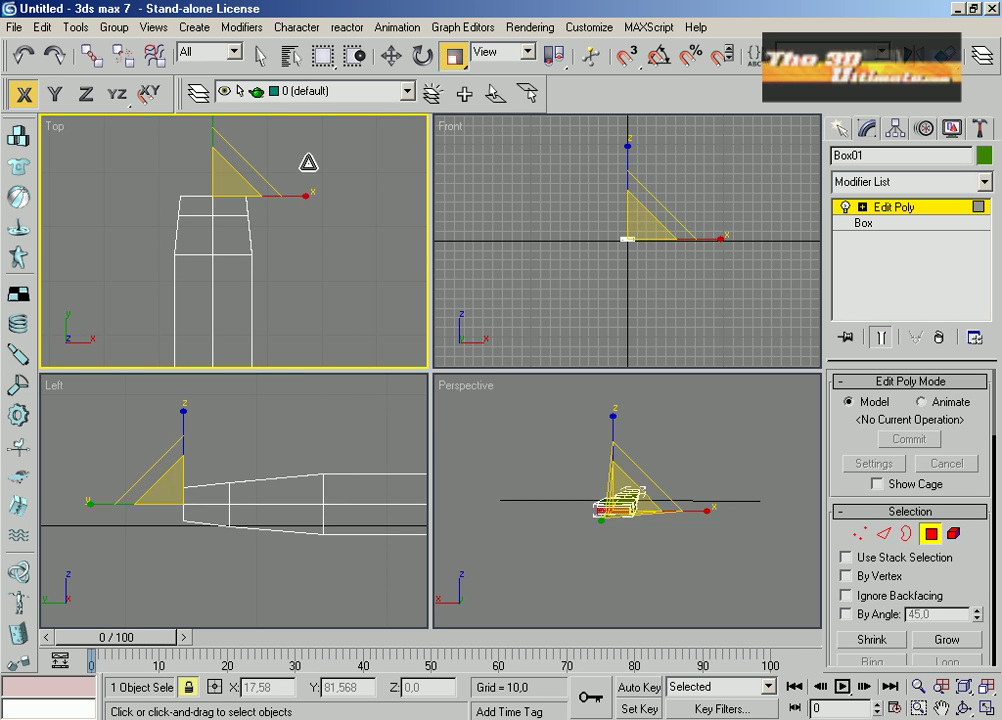
pyautogui.moveTo(309, 159); pyautogui.dragTo(264, 195)
# In the left view, spread the upper and lower vertices of the two outermost head rows apart along Y for a fuller tip
pyautogui.press('1')
pyautogui.moveTo(160, 430); pyautogui.dragTo(195, 536)
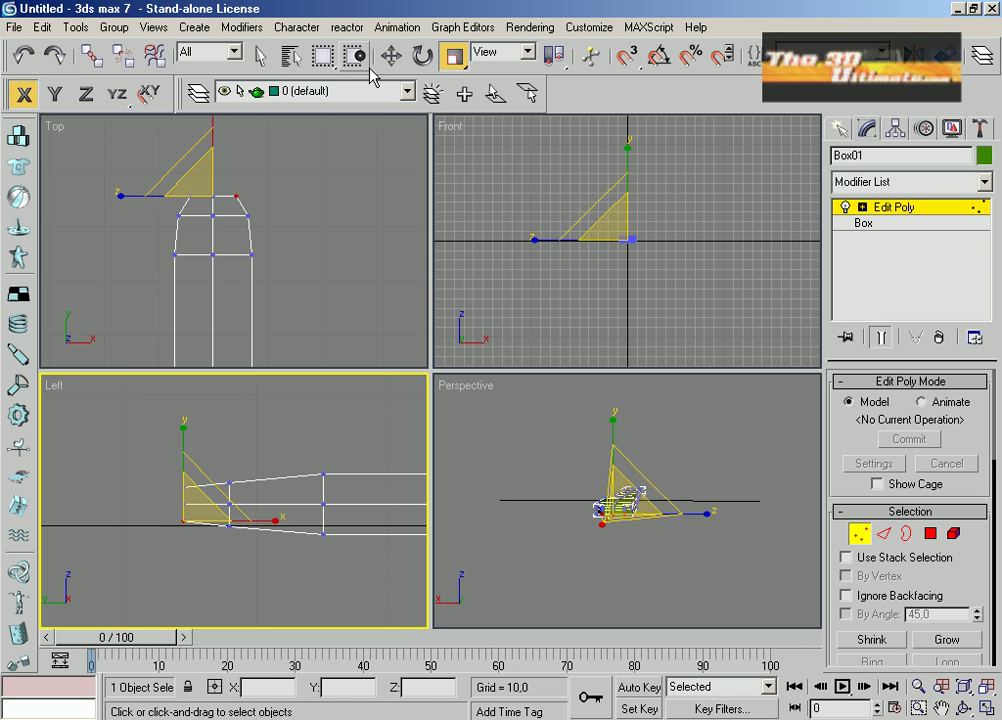
pyautogui.click(390, 55)
pyautogui.click(230, 483)
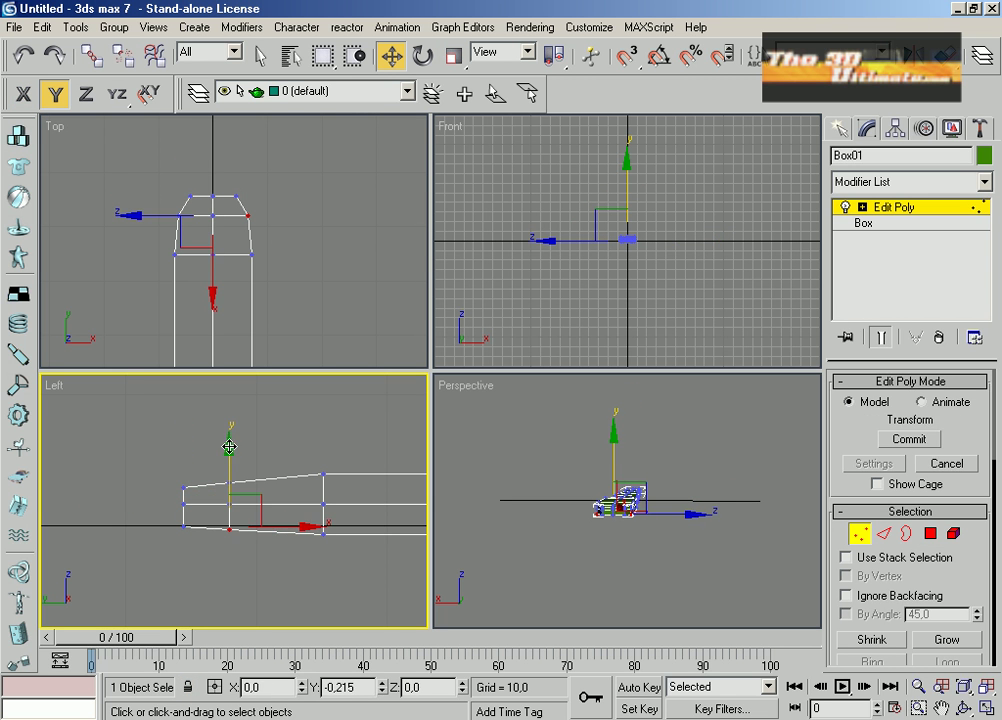
pyautogui.click(183, 482)
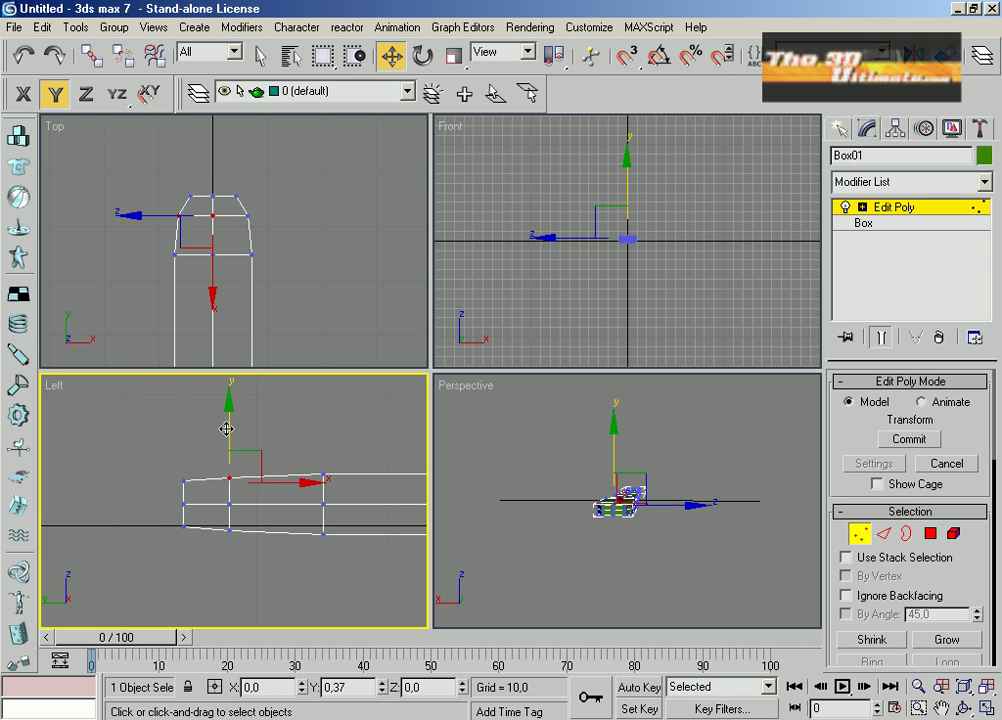
pyautogui.click(175, 455)
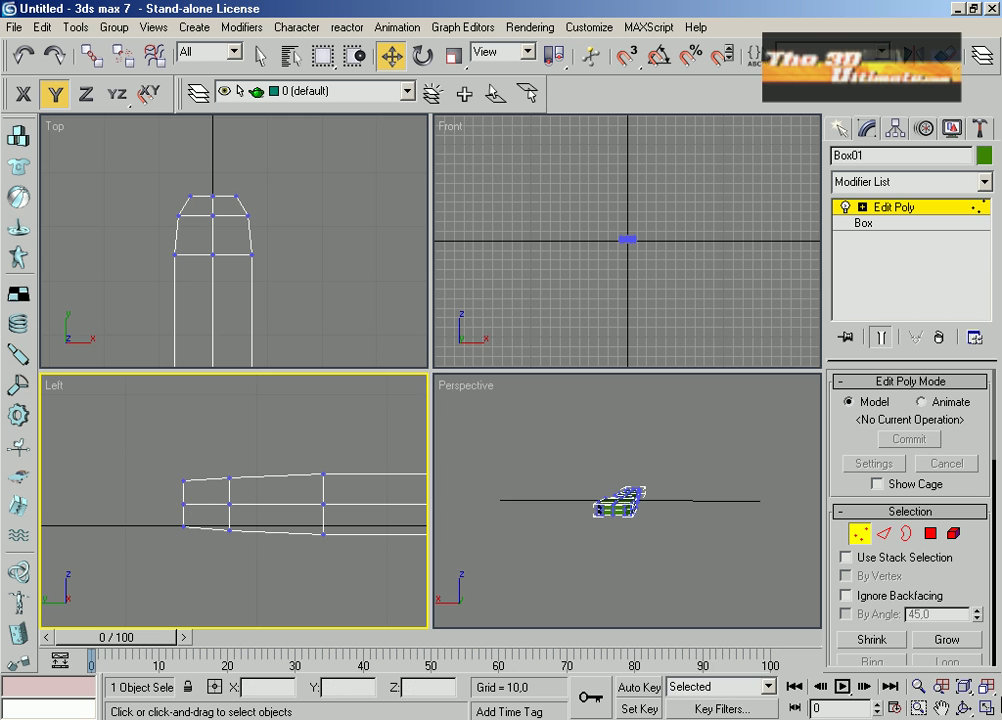
# Shorten the head by moving its three outermost vertex rows toward the handle in the left view
pyautogui.hotkey('alt', 'w')
pyautogui.scroll(-5, 734, 591)
pyautogui.moveTo(734, 591); pyautogui.dragTo(296, 463, button='middle')
pyautogui.moveTo(509, 373); pyautogui.dragTo(541, 373)
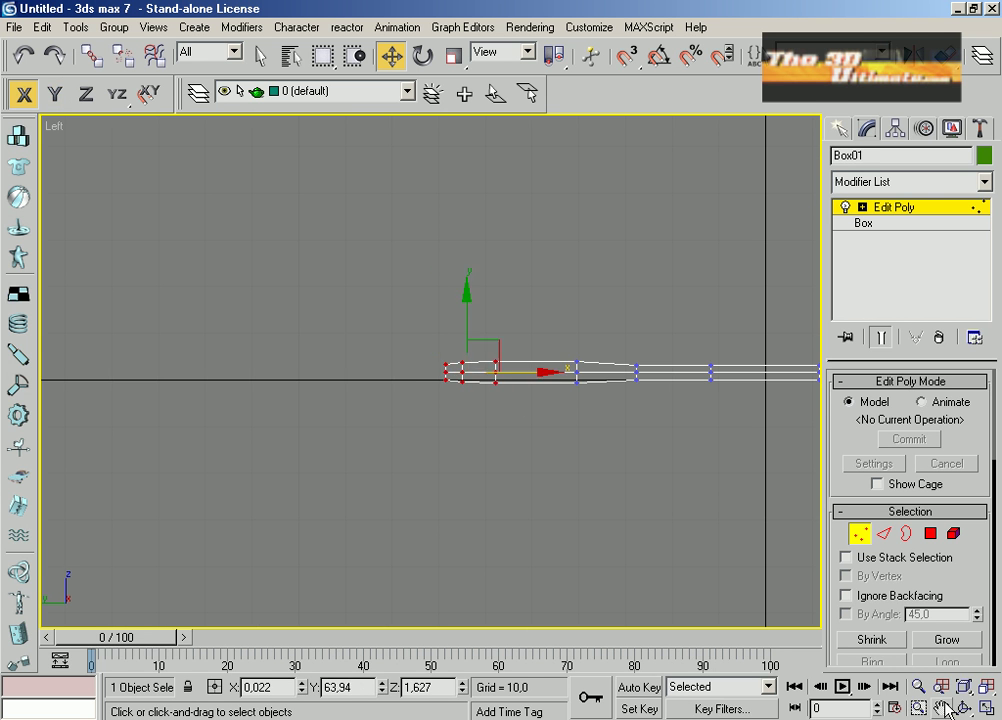
# In the left view, raise the handle vertex rows in stages beyond the neck so the handle slopes up above the head
pyautogui.moveTo(655, 468); pyautogui.dragTo(353, 481, button='middle')
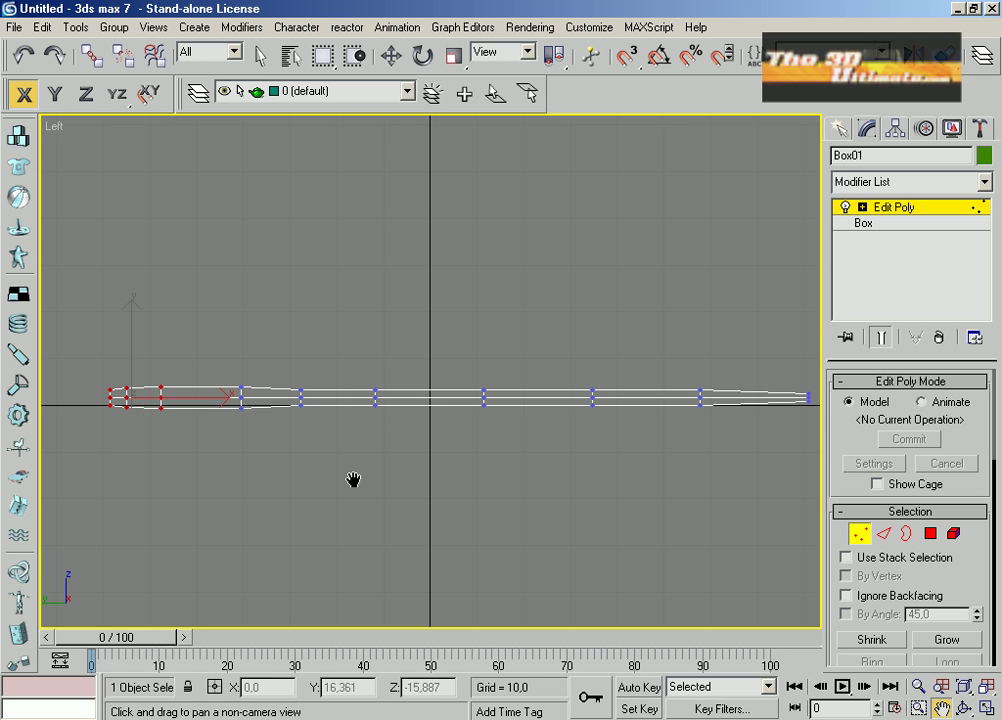
pyautogui.press('q')
pyautogui.moveTo(365, 313); pyautogui.dragTo(815, 418)
pyautogui.click(390, 55)
pyautogui.moveTo(599, 338); pyautogui.dragTo(600, 311)
pyautogui.keyDown('alt'); pyautogui.moveTo(345, 335); pyautogui.dragTo(405, 395); pyautogui.keyUp('alt')
pyautogui.moveTo(652, 312); pyautogui.dragTo(657, 300)
pyautogui.moveTo(391, 400); pyautogui.dragTo(391, 400)
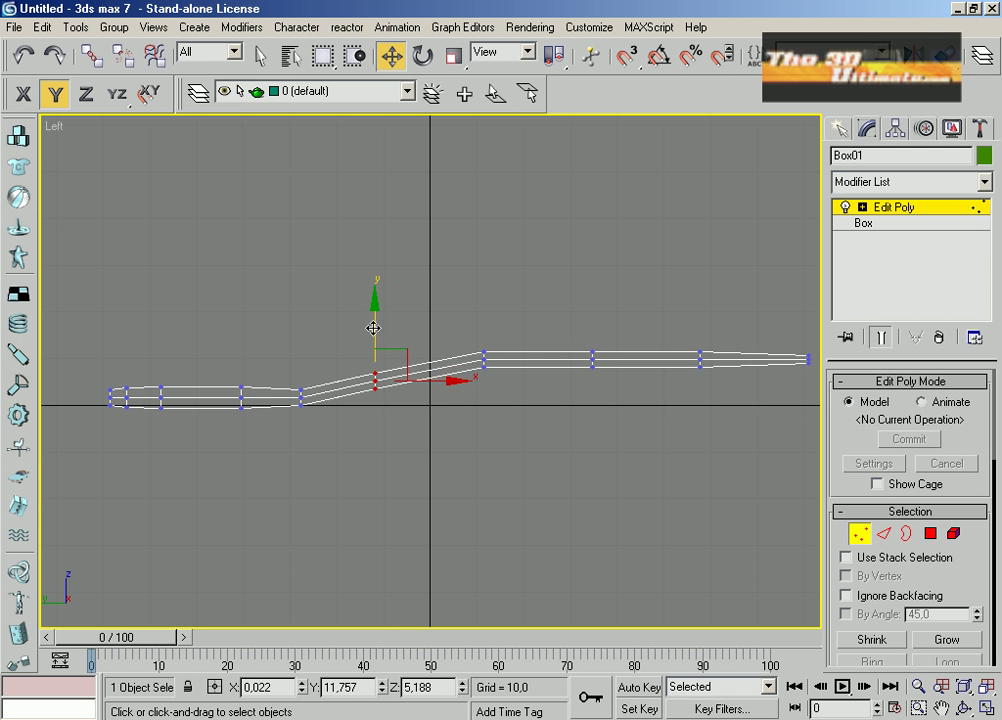
# Shorten the head further by moving its three outermost vertex rows closer to the neck
pyautogui.moveTo(100, 372); pyautogui.dragTo(175, 420)
pyautogui.hotkey('alt', 'w')
pyautogui.scroll(3, 230, 220)
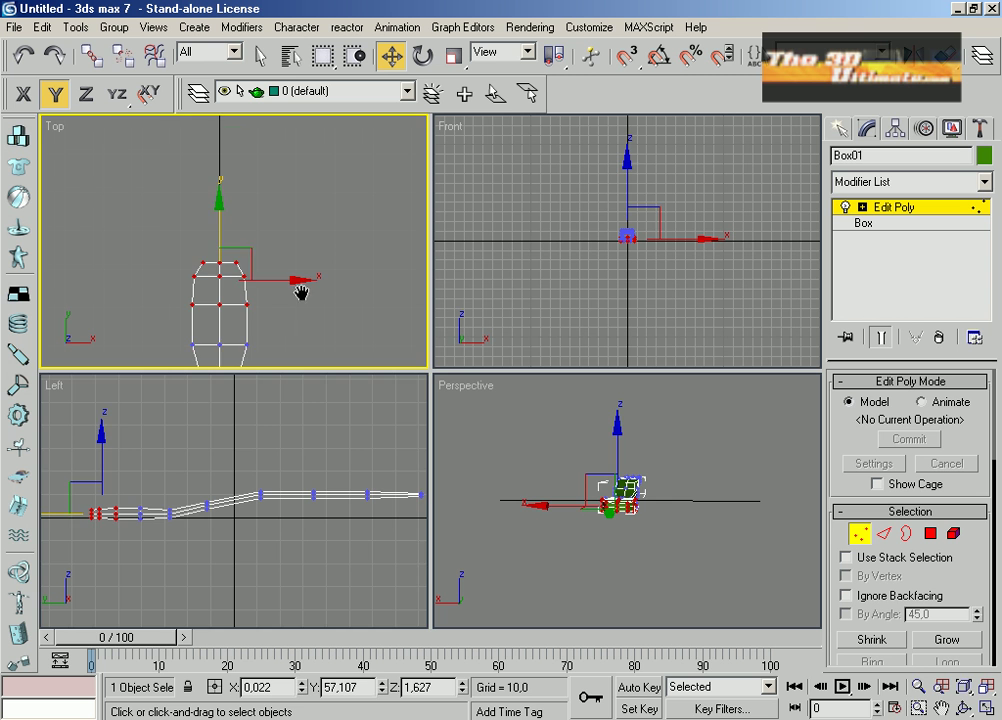
pyautogui.moveTo(302, 291); pyautogui.dragTo(300, 180, button='middle')
pyautogui.moveTo(68, 484); pyautogui.dragTo(113, 540)
pyautogui.click(159, 548)
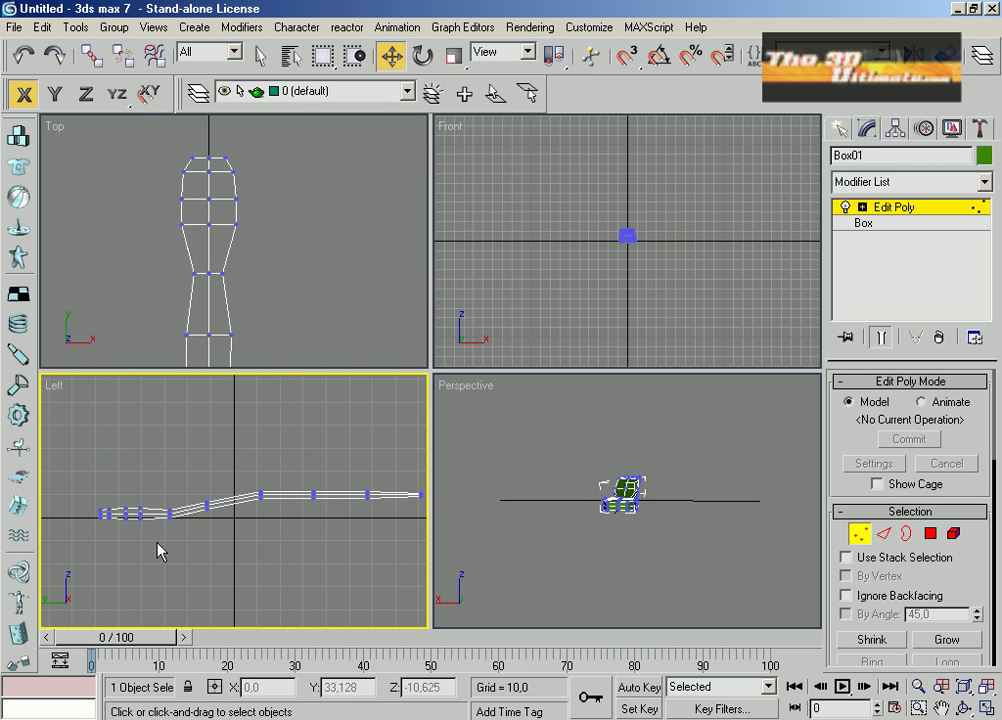
# Examine the shape of the head, neck and handle from an angled perspective view
pyautogui.hotkey('alt', 'w')
pyautogui.press('z')
pyautogui.hotkey('ctrl', 'r')
pyautogui.moveTo(218, 510); pyautogui.dragTo(317, 432)
pyautogui.hotkey('alt', 'w')
pyautogui.rightClick(340, 295)
pyautogui.press('w')
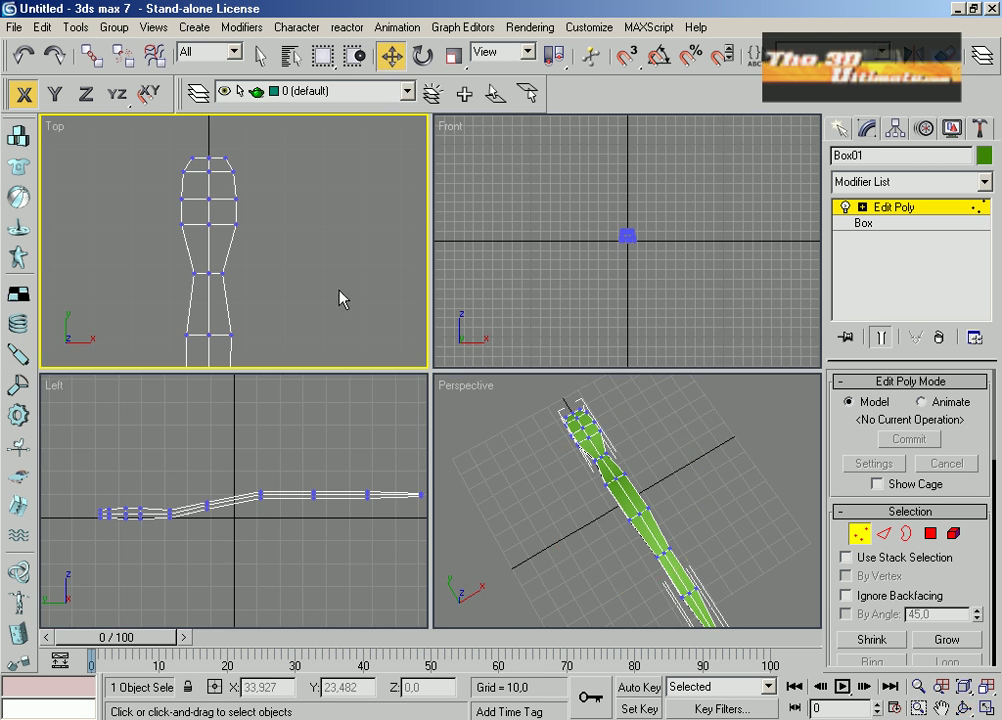
# In the top view, narrow the neck vertex row along X and widen the second handle row below it
pyautogui.hotkey('alt', 'w')
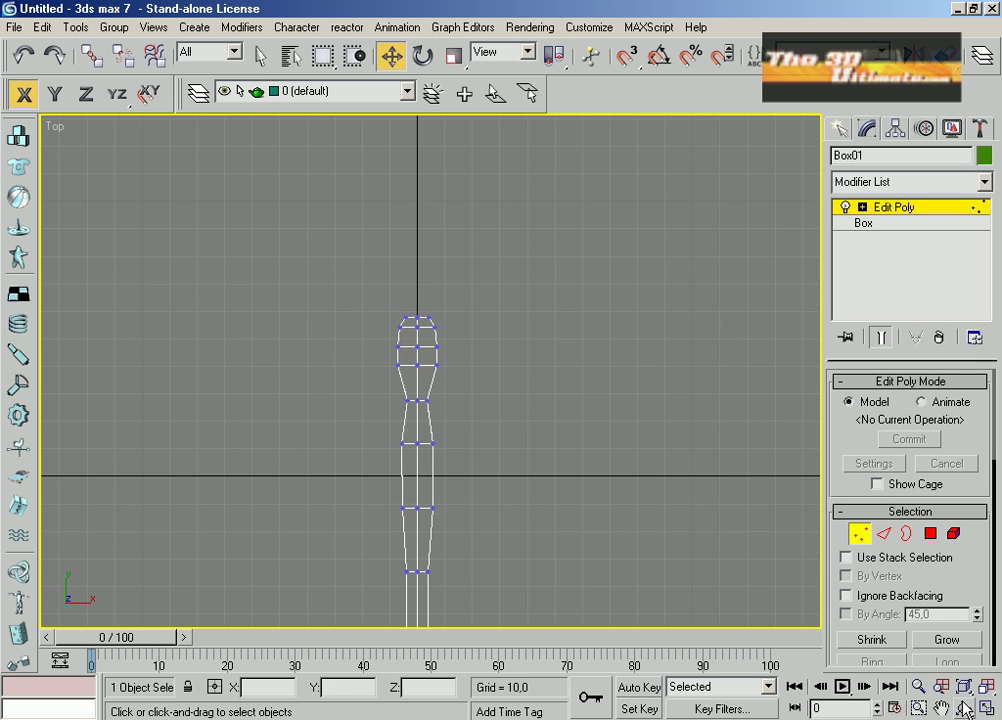
pyautogui.hotkey('ctrl', 'p')
pyautogui.moveTo(640, 470); pyautogui.dragTo(546, 544)
pyautogui.click(261, 55)
pyautogui.click(377, 351)
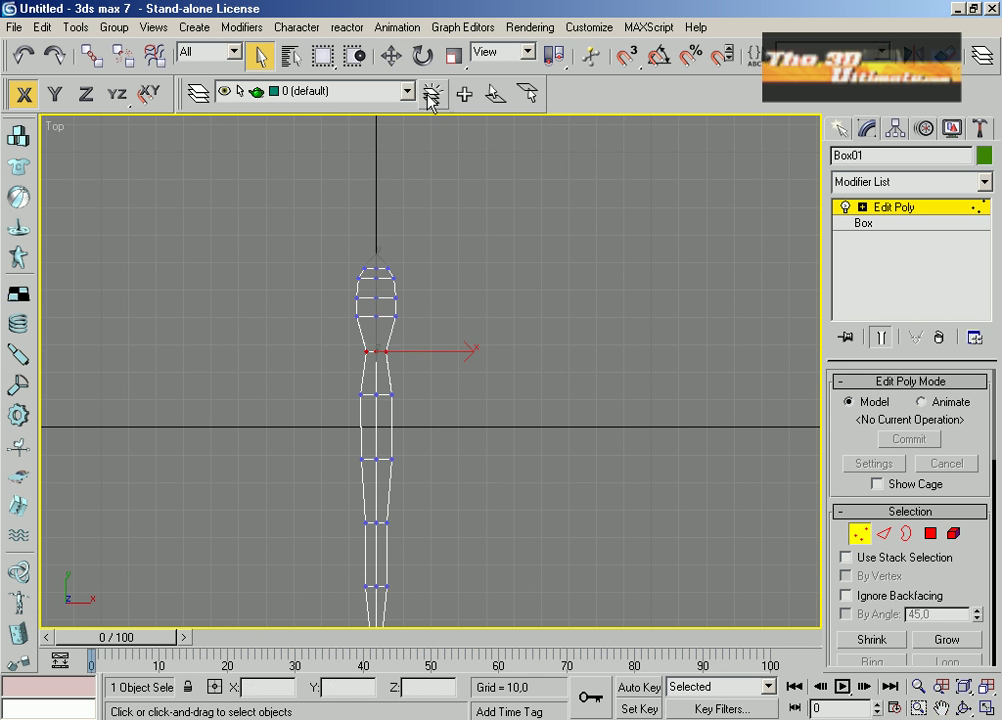
pyautogui.press('r')
pyautogui.rightClick(352, 404)
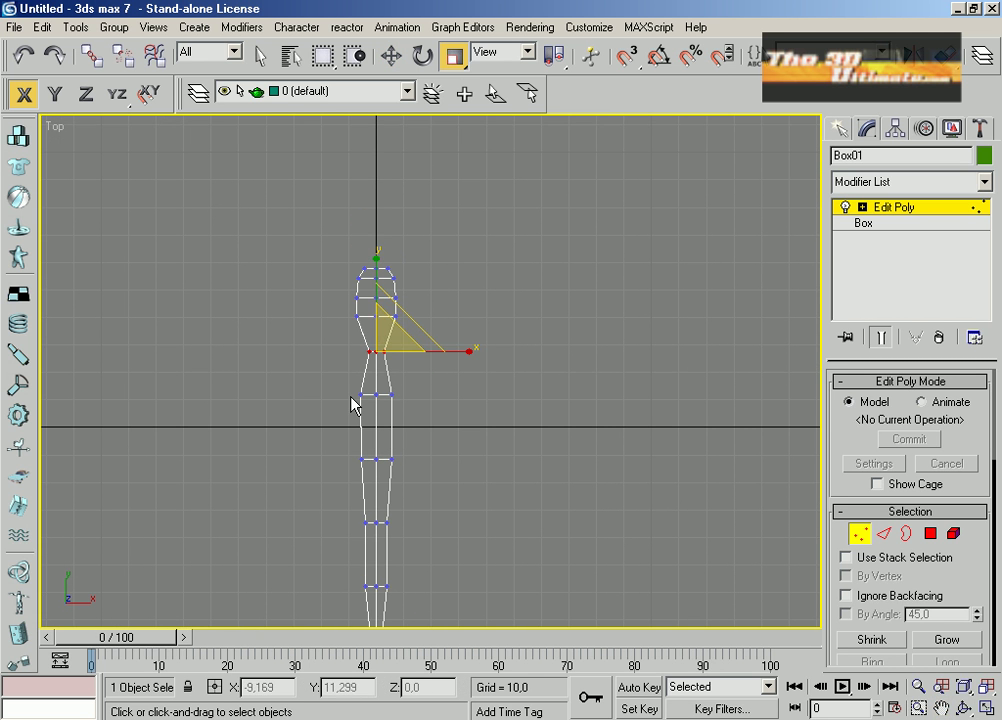
pyautogui.moveTo(352, 404); pyautogui.dragTo(463, 461)
pyautogui.rightClick(355, 437)
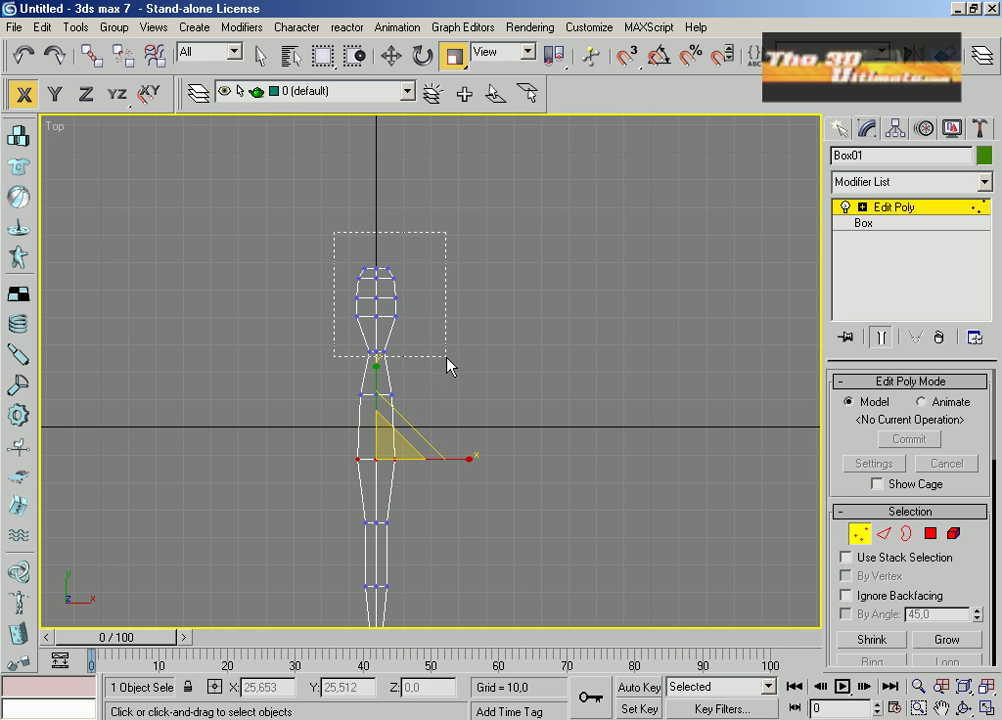
# Move the head and neck vertex rows away from the handle along Y to lengthen the section below the neck
pyautogui.moveTo(449, 367); pyautogui.dragTo(449, 367)
pyautogui.press('w')
pyautogui.moveTo(376, 278); pyautogui.dragTo(378, 244)
# Try to cut a new edge row across the section below the neck with QuickSlice in vertex mode
pyautogui.rightClick(392, 376)
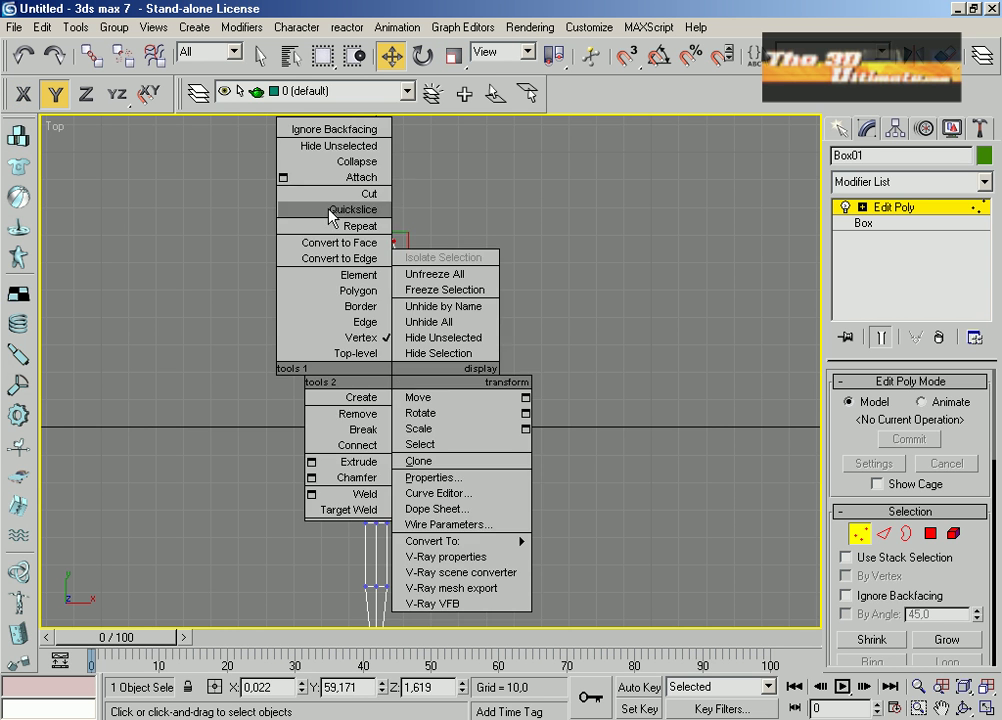
pyautogui.click(330, 213)
pyautogui.rightClick(375, 370)
pyautogui.rightClick(380, 360)
pyautogui.click(350, 197)
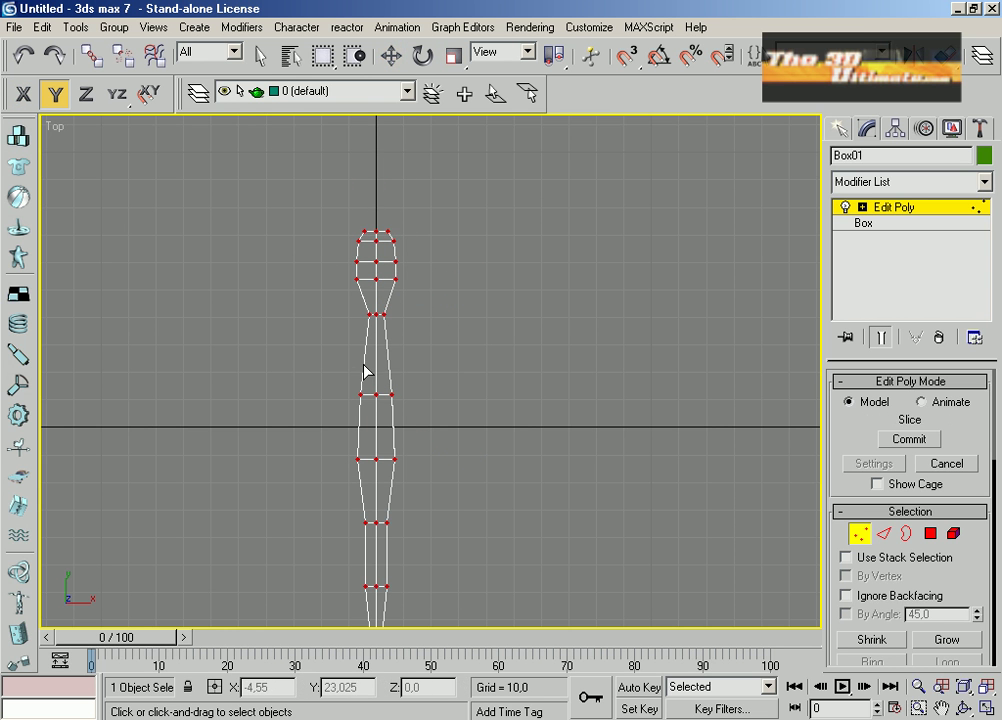
pyautogui.rightClick(386, 357)
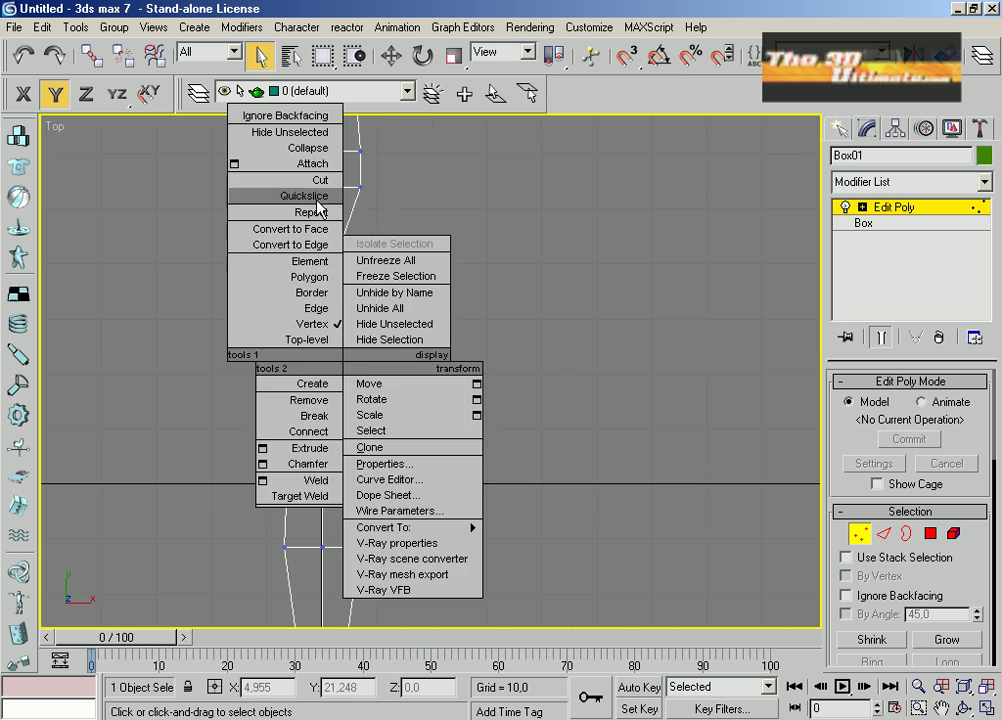
pyautogui.click(290, 196)
pyautogui.scroll(3, 420, 372)
# Select the polygons between the neck and the first handle row and slice them crosswise with QuickSlice
pyautogui.press('4')
pyautogui.moveTo(244, 324); pyautogui.dragTo(412, 380)
pyautogui.rightClick(340, 362)
pyautogui.click(280, 198)
pyautogui.rightClick(296, 360)
pyautogui.rightClick(296, 360)
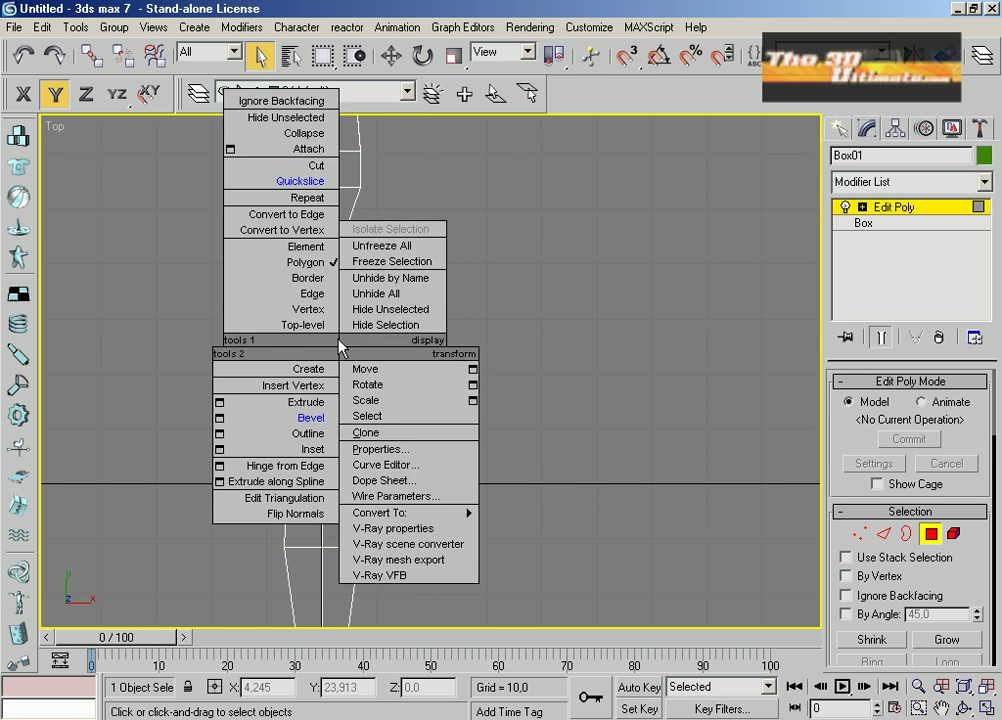
pyautogui.click(315, 168)
pyautogui.press('q')
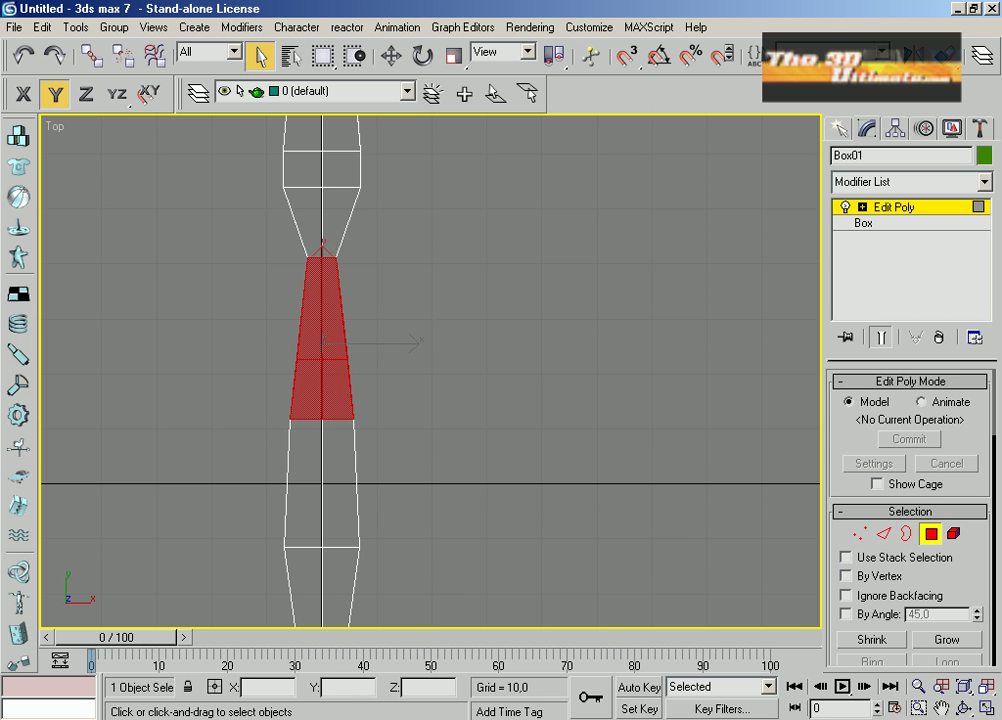
# Inspect the vertices of the new slice in the left view to check how far the cut runs around the body
pyautogui.press('1')
pyautogui.hotkey('alt', 'w')
pyautogui.hotkey('alt', 'w')
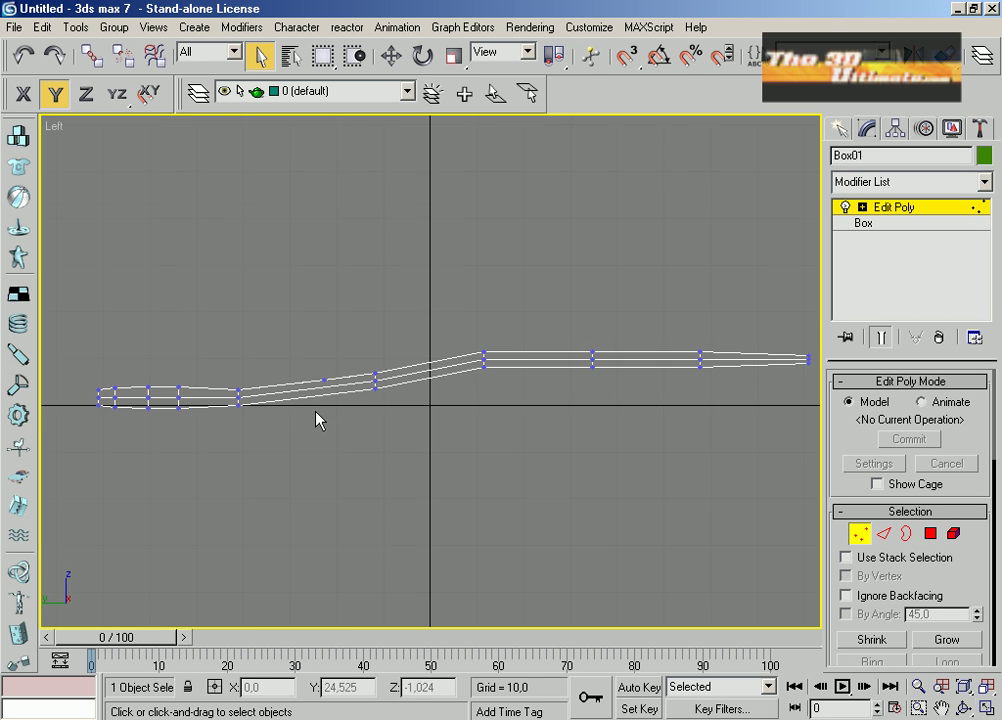
pyautogui.scroll(5, 320, 418)
pyautogui.scroll(1, 306, 416)
pyautogui.press('w')
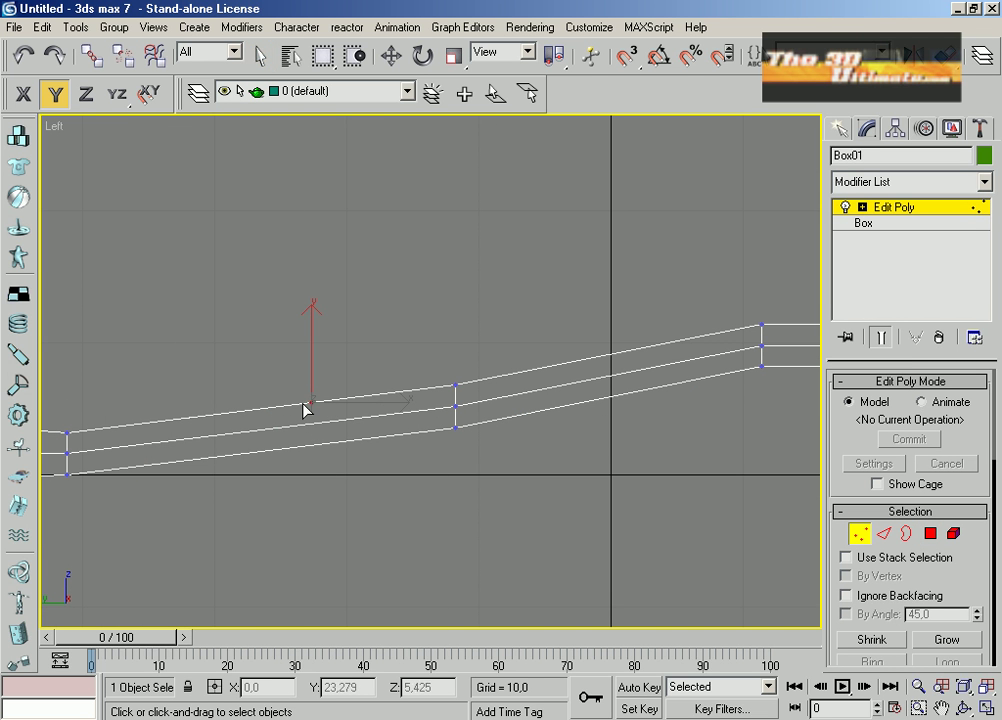
# Select all polygons around the section below the neck and activate Slice Plane for them
pyautogui.press('4')
pyautogui.moveTo(271, 340); pyautogui.dragTo(371, 499)
pyautogui.scroll(-10, 910, 520)
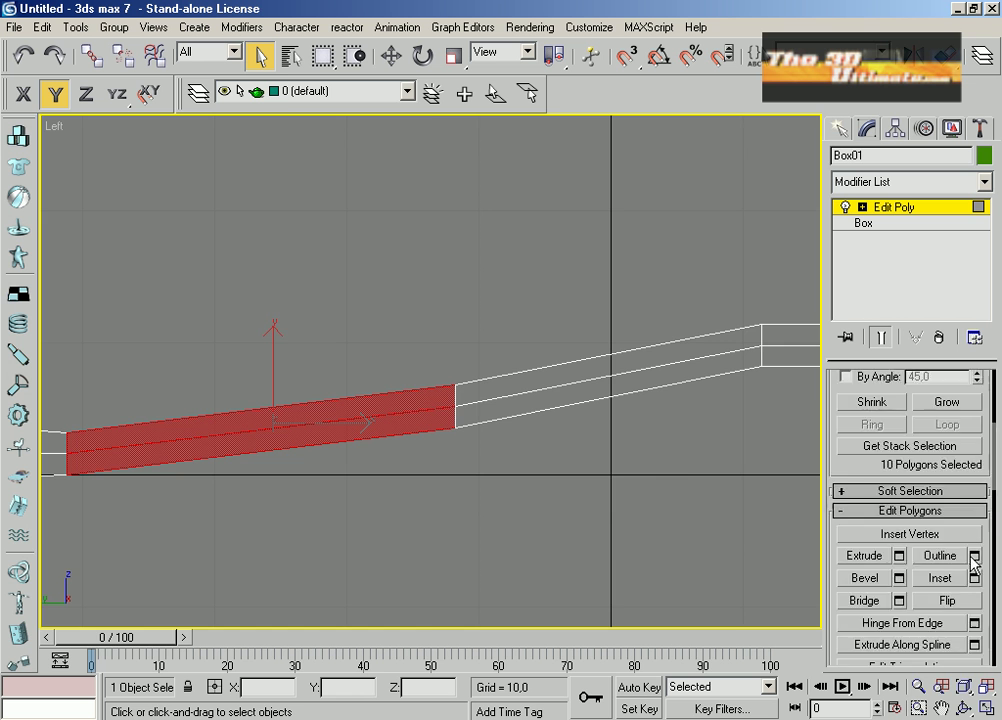
pyautogui.hotkey('alt', 'w')
pyautogui.hotkey('alt', 'w')
pyautogui.scroll(4, 489, 517)
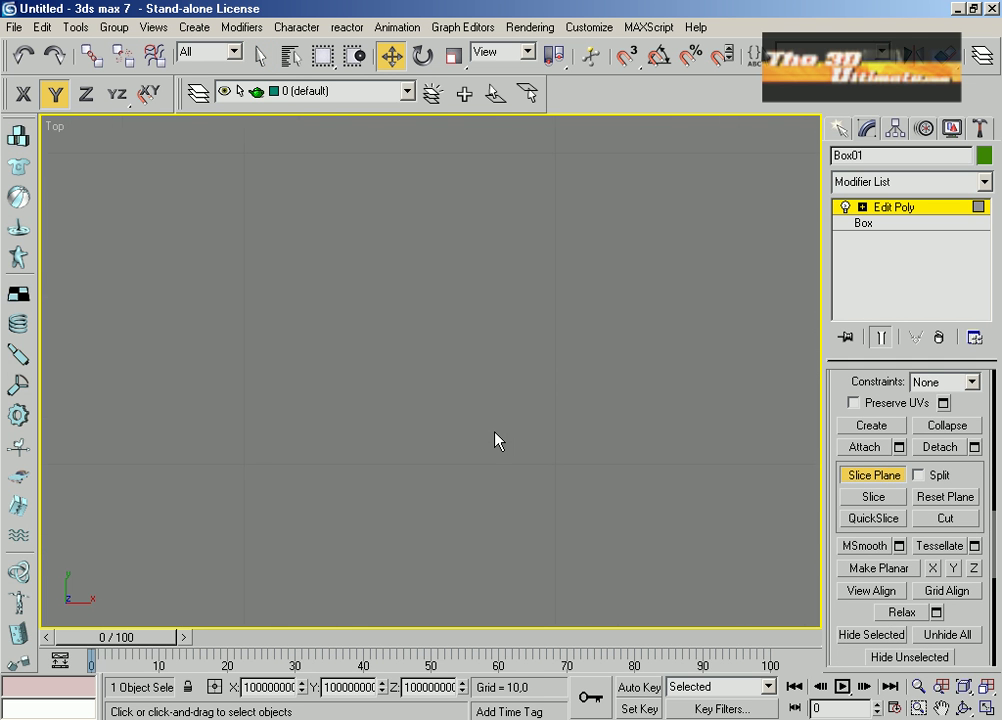
pyautogui.scroll(10, 523, 409)
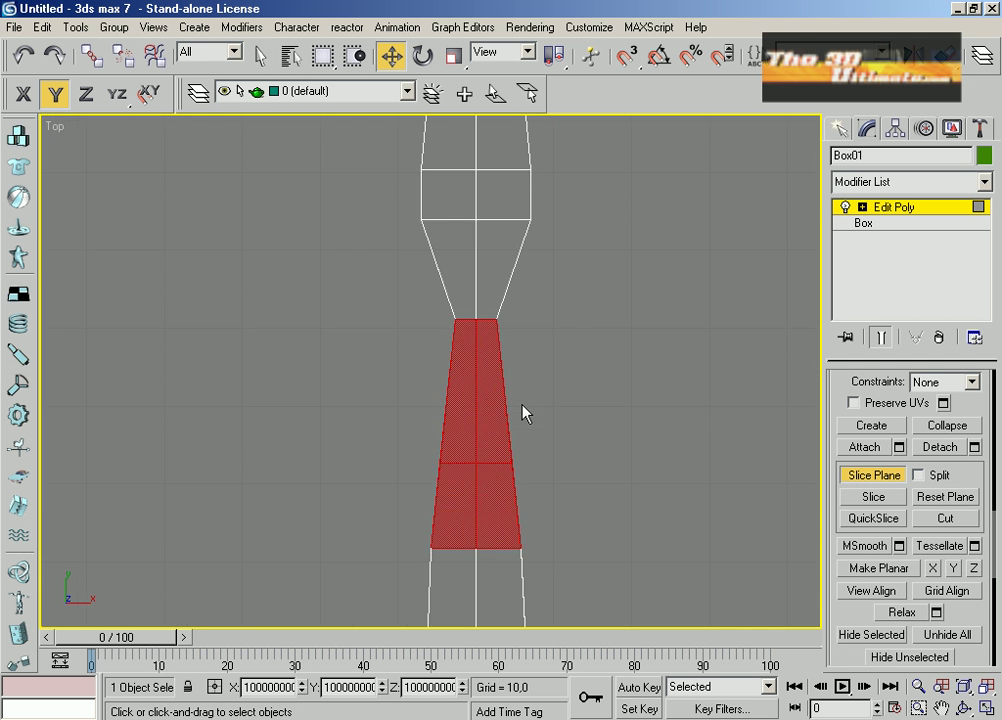
pyautogui.hotkey('alt', 'w')
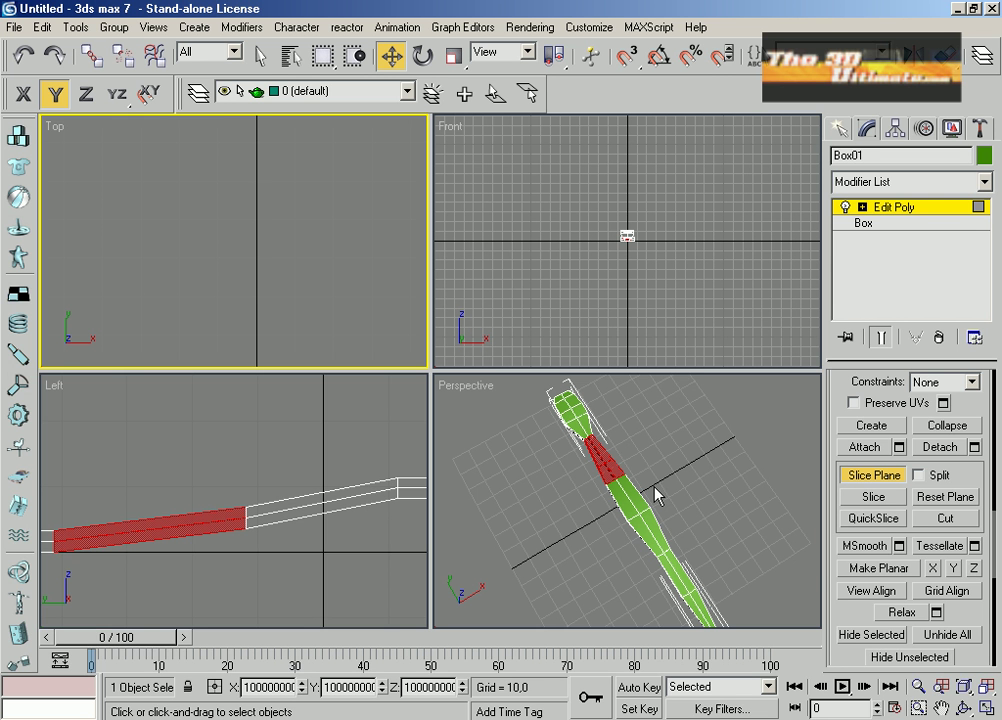
# Narrow the new vertex row midway between the neck and the first handle row along X in the top view
pyautogui.click(235, 492)
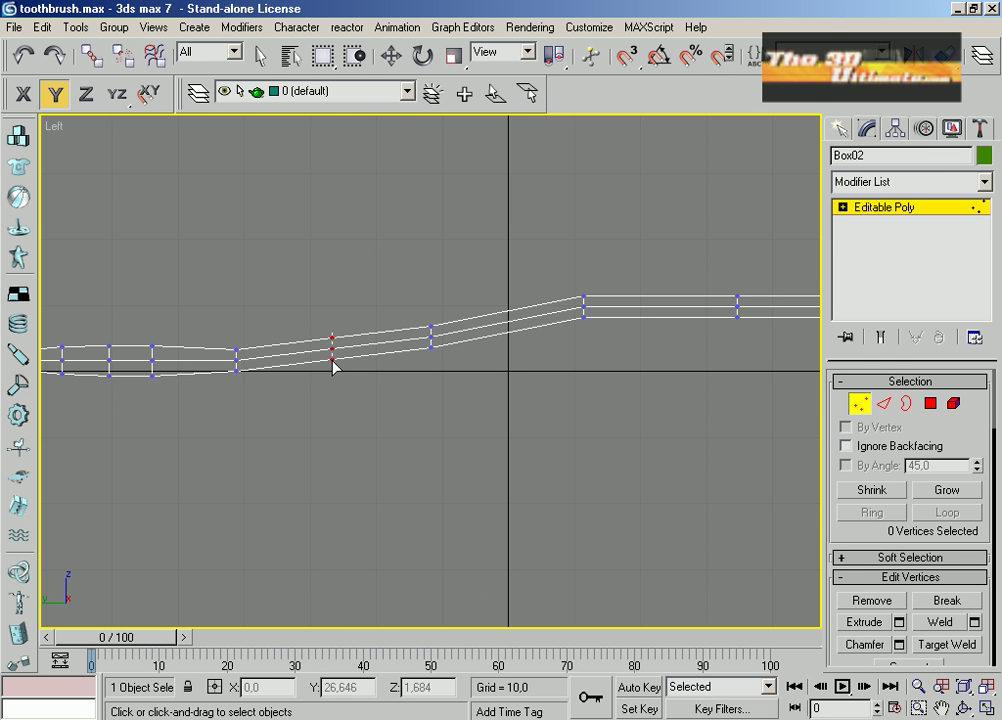
pyautogui.press('t')
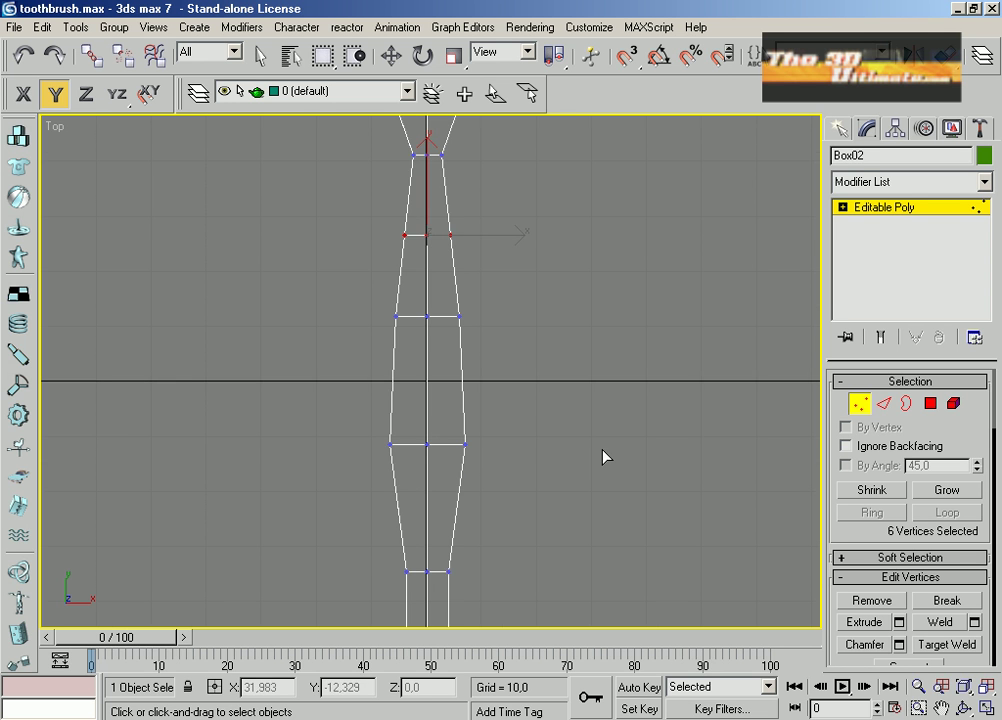
pyautogui.press('r')
pyautogui.scroll(-3, 500, 300)
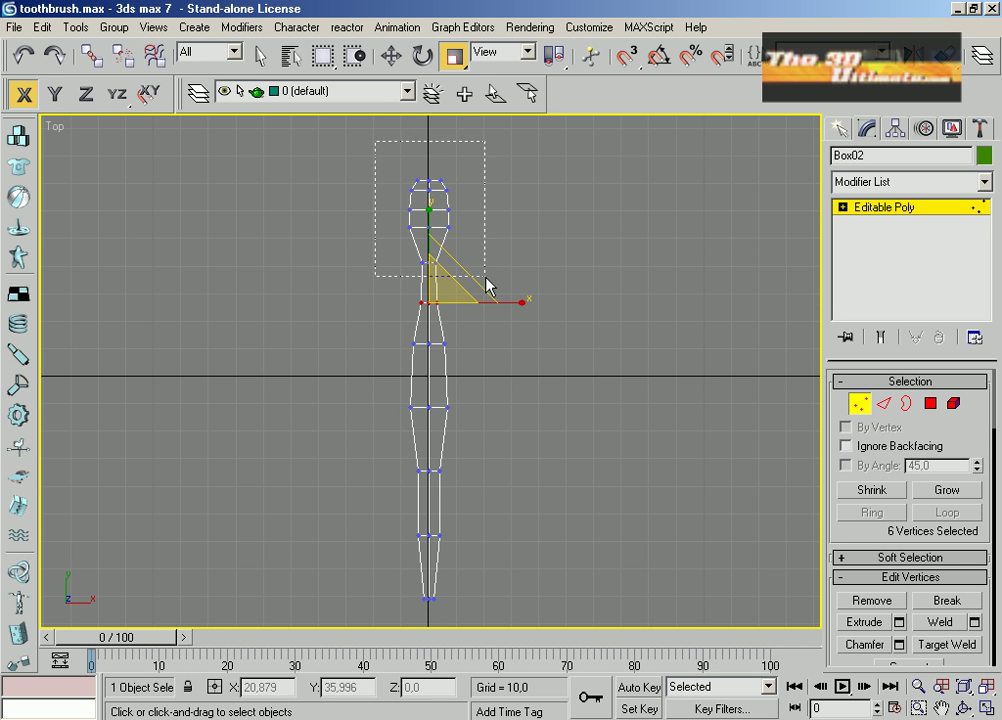
# Move the head and neck vertices farther from the handle along Y and narrow the head along X
pyautogui.moveTo(486, 280); pyautogui.dragTo(486, 280)
pyautogui.click(391, 56)
pyautogui.moveTo(431, 148); pyautogui.dragTo(431, 130)
pyautogui.click(453, 56)
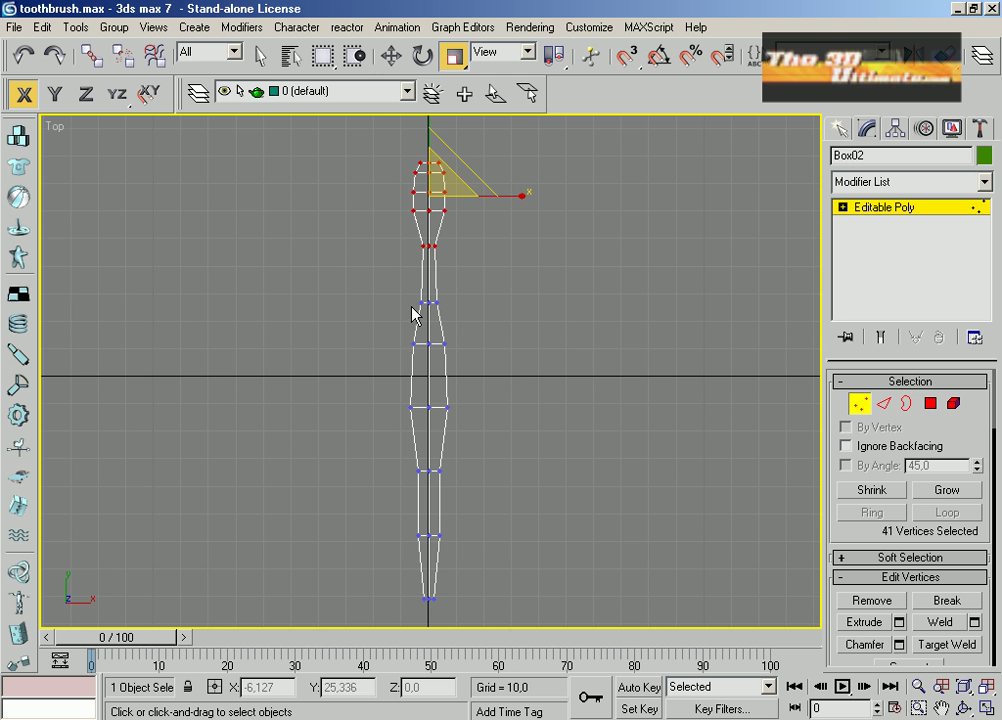
# Widen the first handle row to about 105 percent along X and add a new vertex row midway below it
pyautogui.moveTo(385, 331); pyautogui.dragTo(512, 344)
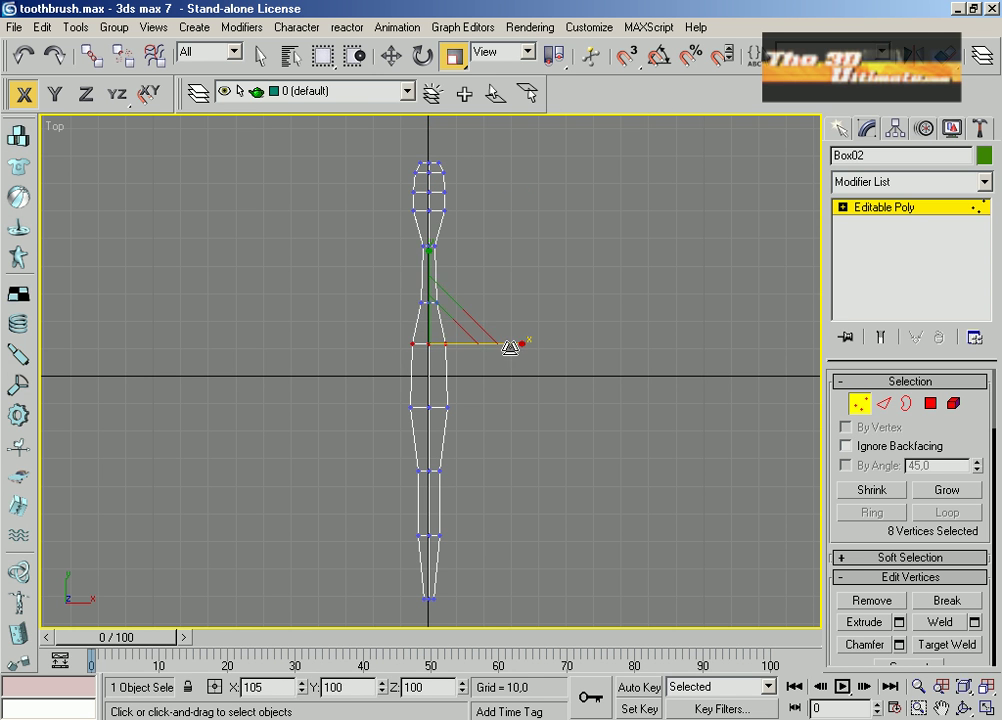
pyautogui.rightClick(519, 342)
pyautogui.click(415, 385)
pyautogui.click(453, 56)
# Narrow the handle row below the new one to about 68 percent along X and move it slightly toward the handle end
pyautogui.moveTo(395, 362); pyautogui.dragTo(488, 409)
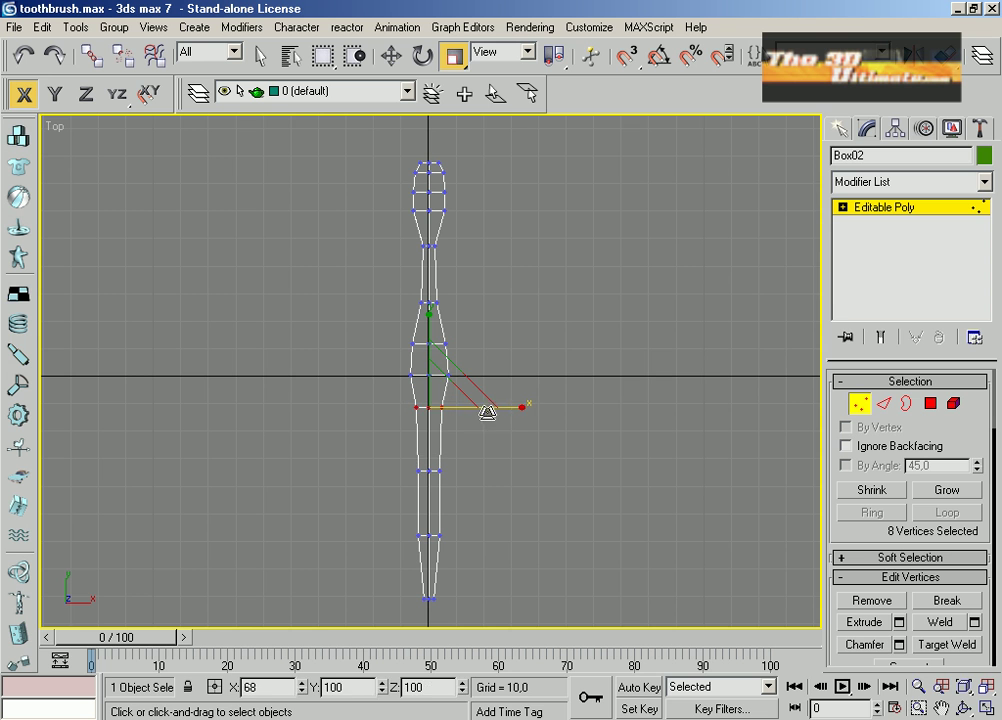
pyautogui.press('w')
# Widen the second-to-last handle row along X, shift the end row closer to it and add a vertex row just above it
pyautogui.press('r')
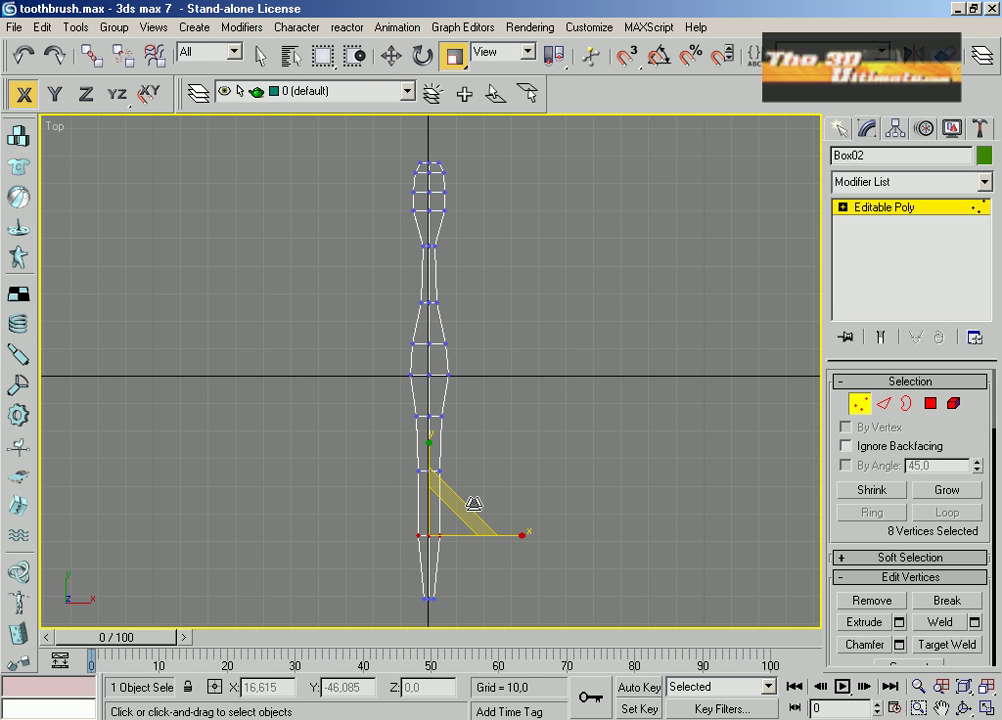
pyautogui.press('w')
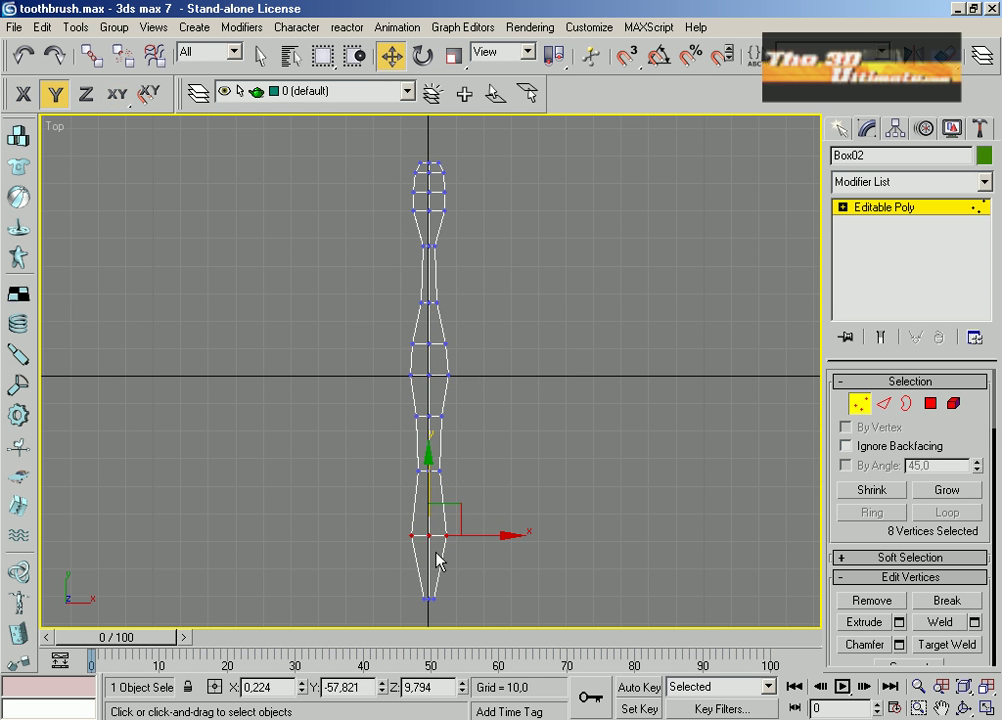
pyautogui.moveTo(428, 526); pyautogui.dragTo(428, 498)
pyautogui.press('r')
pyautogui.moveTo(490, 570); pyautogui.dragTo(514, 570)
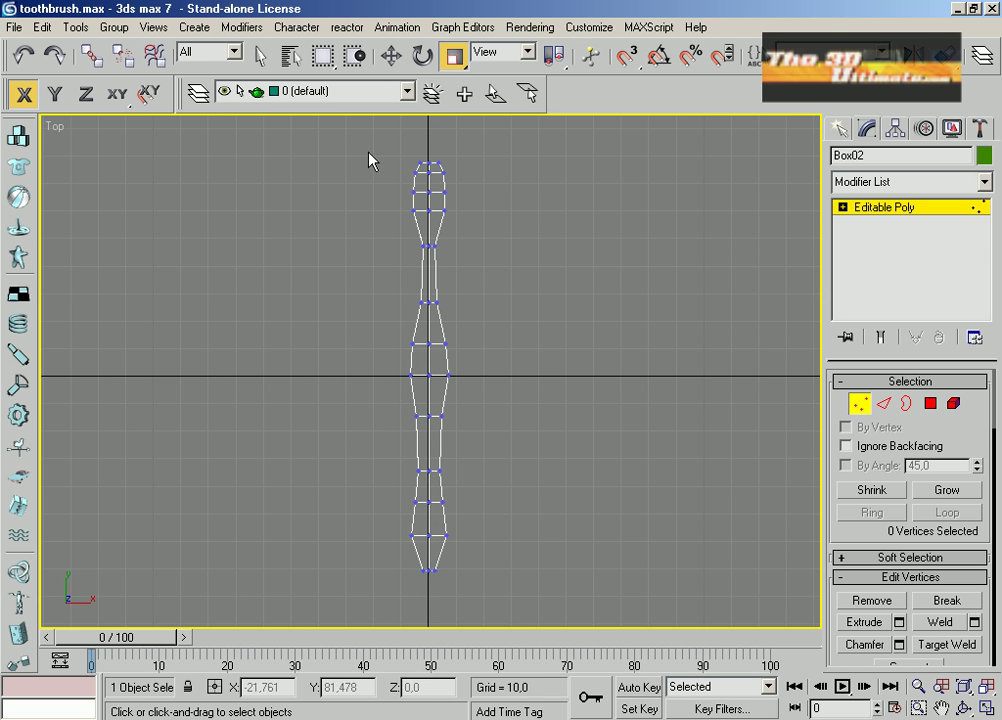
# Stretch the whole mesh along Y, and extend the middle vertices of the handle end outward into a tip
pyautogui.moveTo(369, 157); pyautogui.dragTo(470, 600)
pyautogui.moveTo(428, 285); pyautogui.dragTo(428, 257)
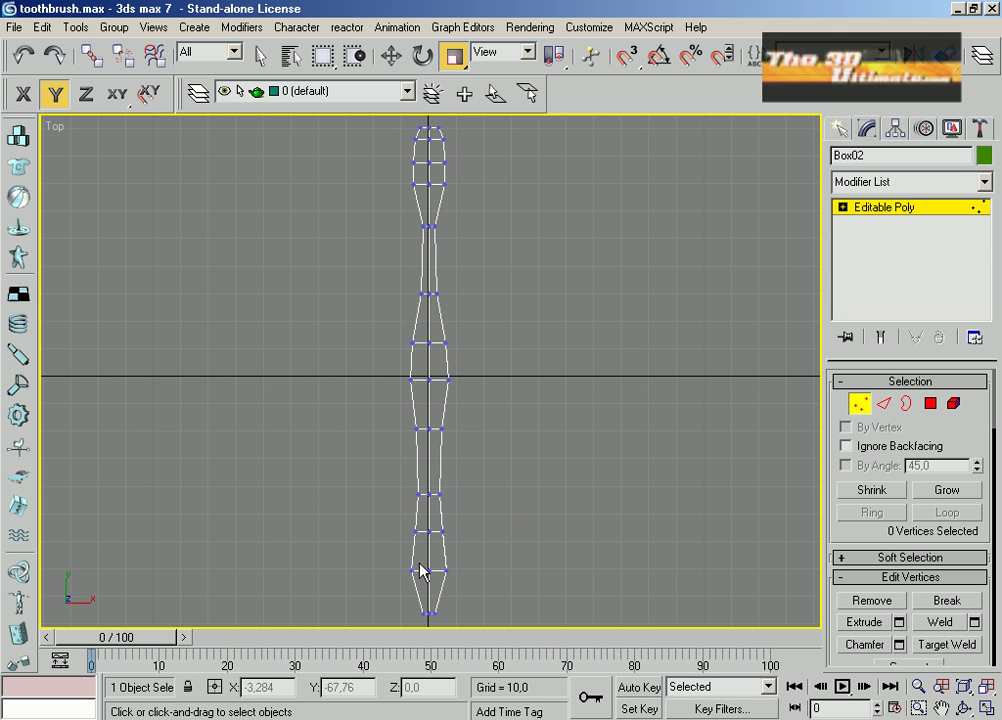
pyautogui.moveTo(421, 570); pyautogui.dragTo(418, 490, button='middle')
pyautogui.click(393, 56)
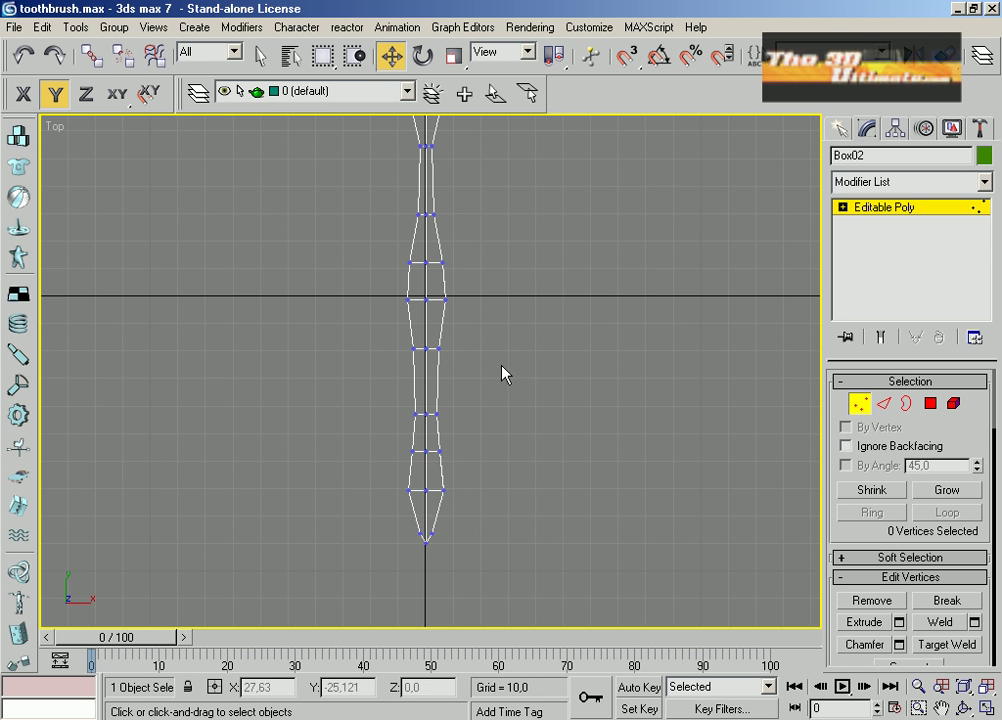
# In the left view, lower the row below the neck level with the neck and raise the mid-handle row slightly
pyautogui.moveTo(491, 349); pyautogui.dragTo(491, 449, button='middle')
pyautogui.hotkey('alt', 'w')
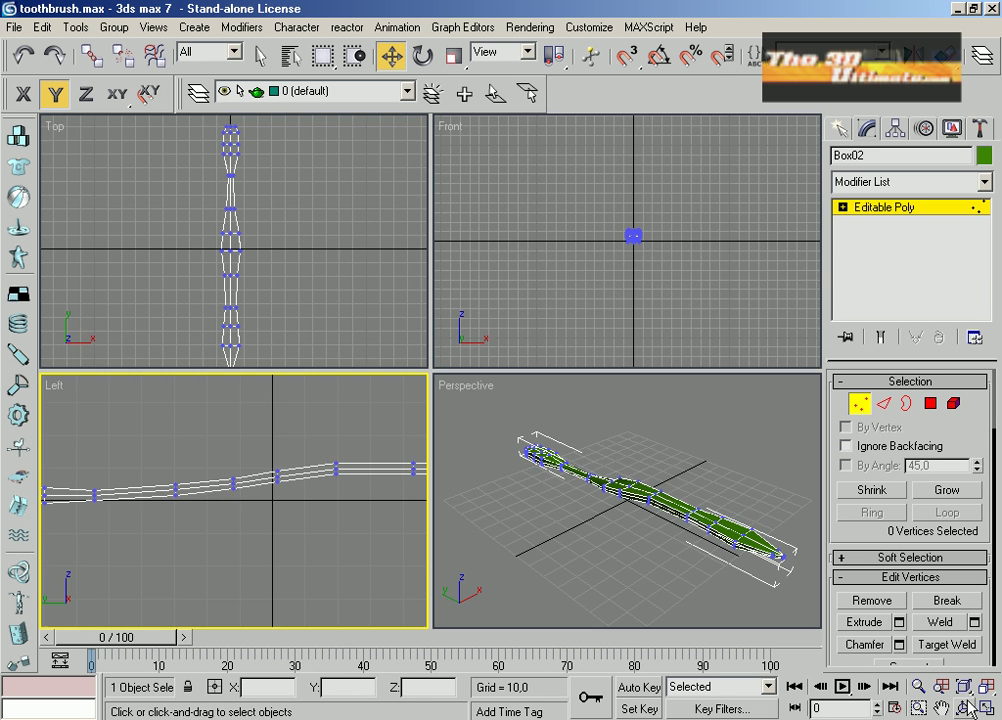
pyautogui.hotkey('alt', 'w')
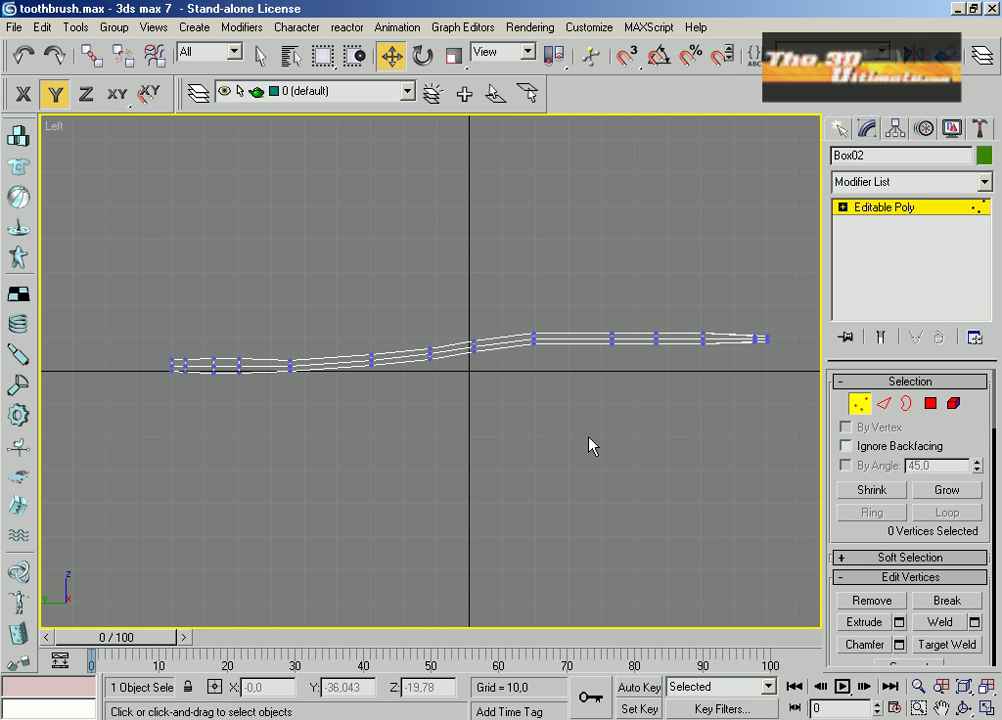
pyautogui.moveTo(355, 340); pyautogui.dragTo(386, 384)
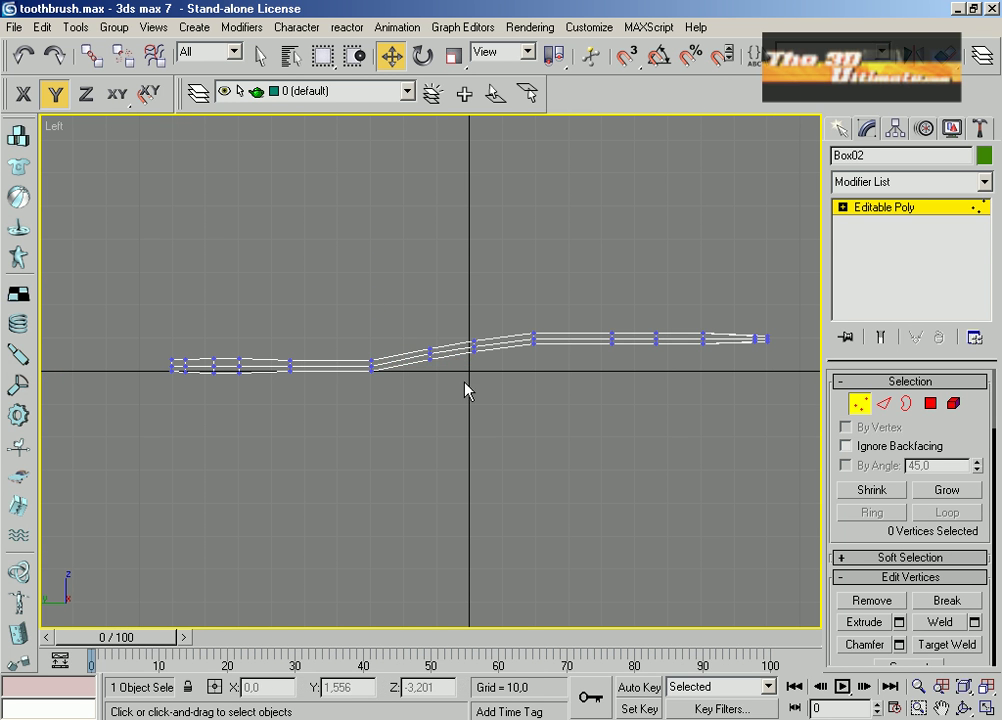
pyautogui.click(517, 403)
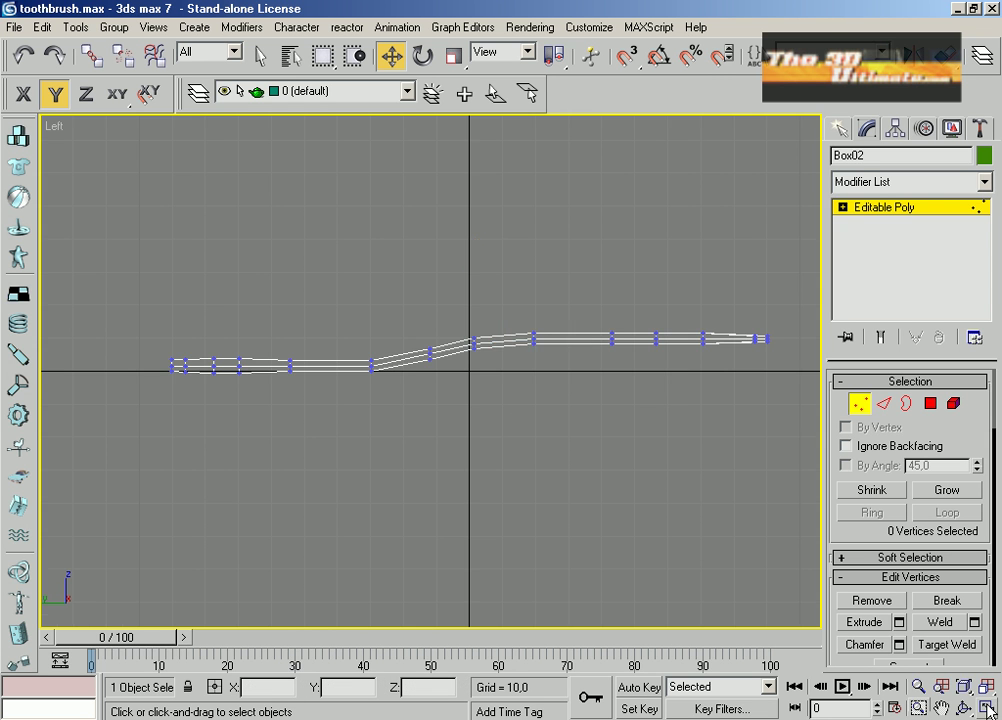
# Select the vertex row just below the handle's widest point and thin it vertically in the left view
pyautogui.hotkey('alt', 'w')
pyautogui.moveTo(205, 266); pyautogui.dragTo(253, 277)
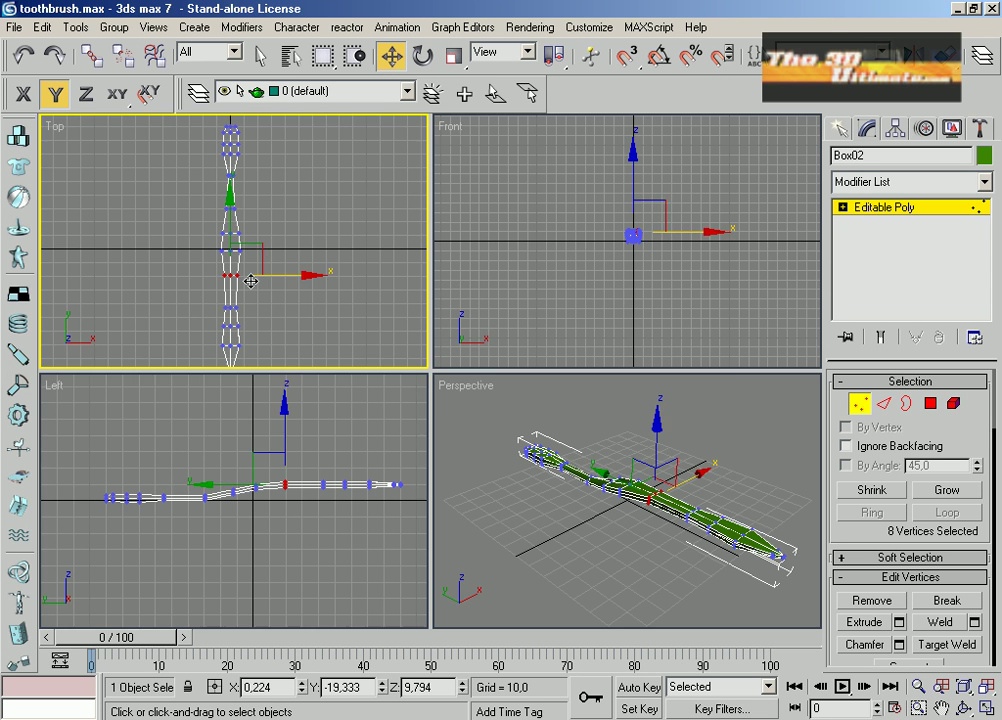
pyautogui.rightClick(250, 450)
pyautogui.hotkey('alt', 'w')
pyautogui.press('r')
pyautogui.moveTo(469, 441); pyautogui.dragTo(253, 481, button='middle')
pyautogui.moveTo(526, 432); pyautogui.dragTo(189, 504, button='middle')
# Thicken the vertex rows of the rear handle vertically, including the rows near its tip
pyautogui.moveTo(293, 268); pyautogui.dragTo(568, 507)
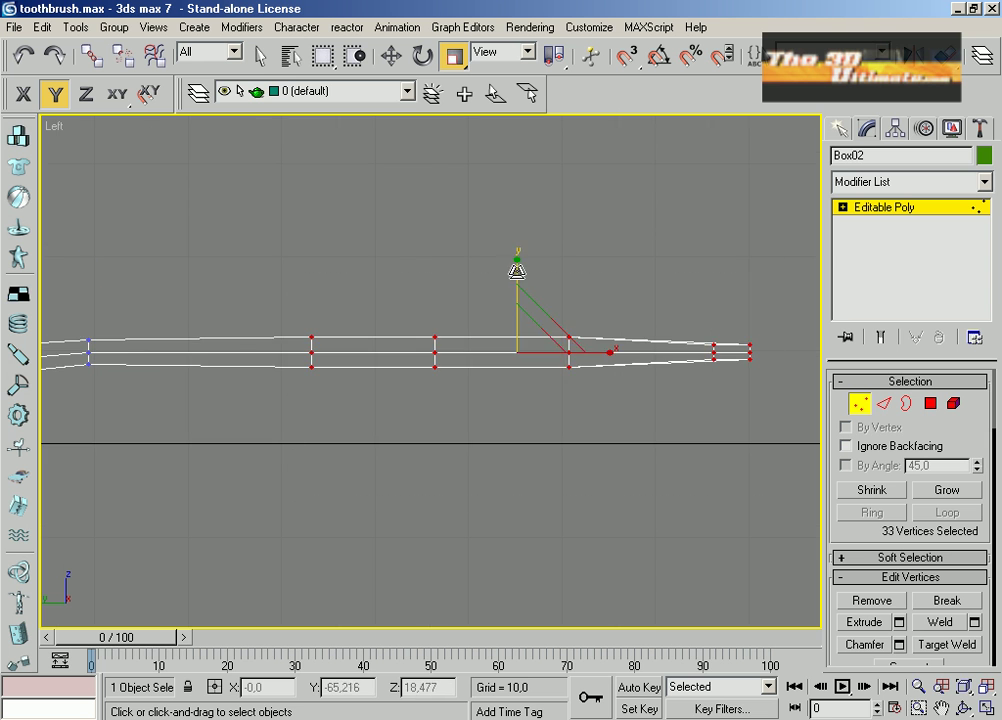
pyautogui.moveTo(525, 330); pyautogui.dragTo(525, 300)
pyautogui.click(698, 362)
pyautogui.moveTo(698, 362); pyautogui.dragTo(762, 330)
# Select the head's upper vertices and convert the selection to the polygons of its upper face
pyautogui.scroll(-3, 450, 457)
pyautogui.moveTo(450, 457); pyautogui.dragTo(785, 418, button='middle')
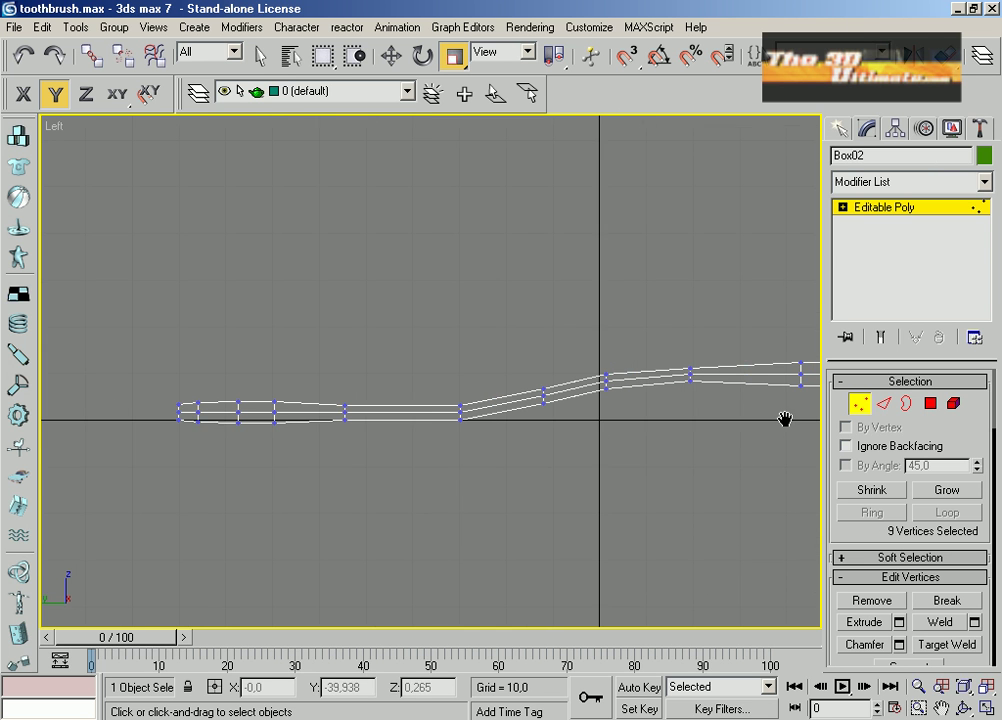
pyautogui.moveTo(130, 362); pyautogui.dragTo(341, 407)
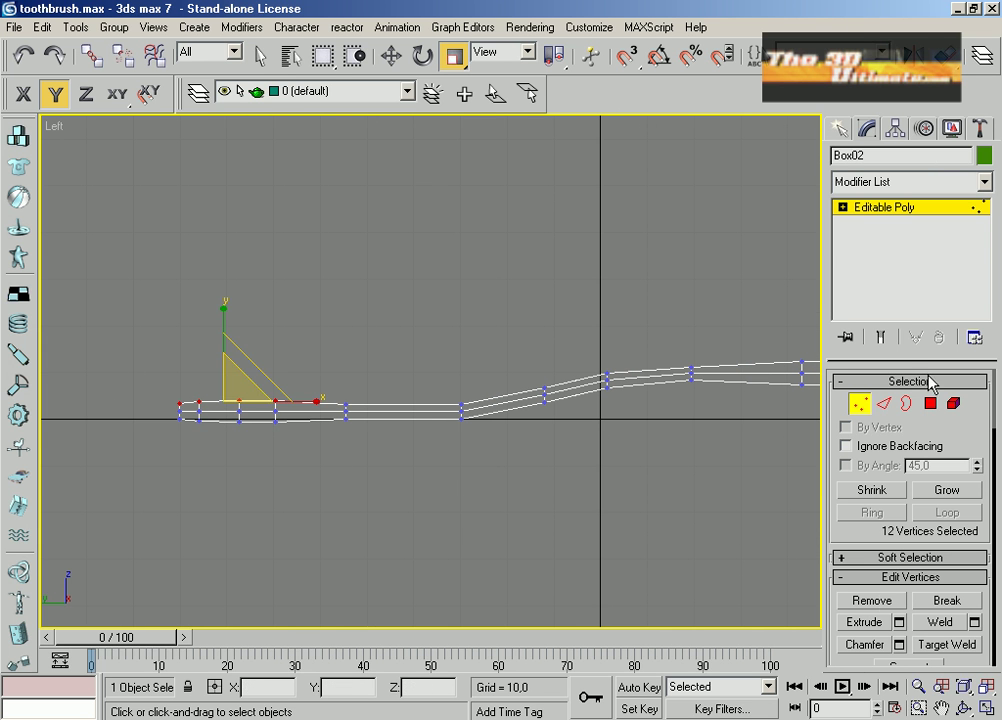
pyautogui.rightClick(277, 409)
pyautogui.click(208, 262)
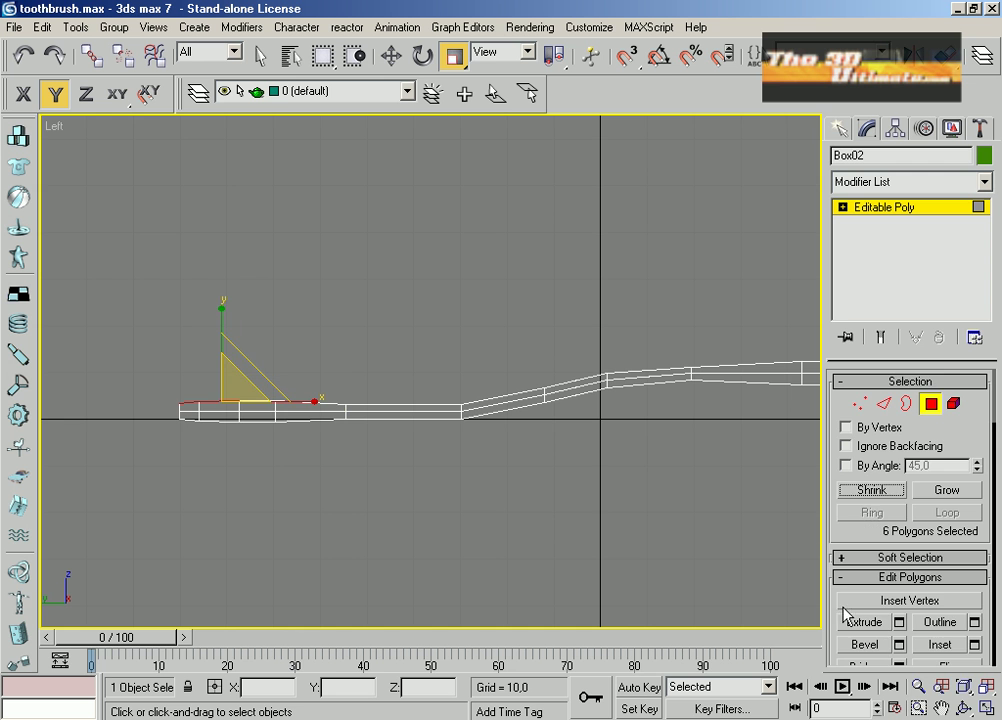
pyautogui.scroll(-10, 862, 530)
pyautogui.click(765, 558)
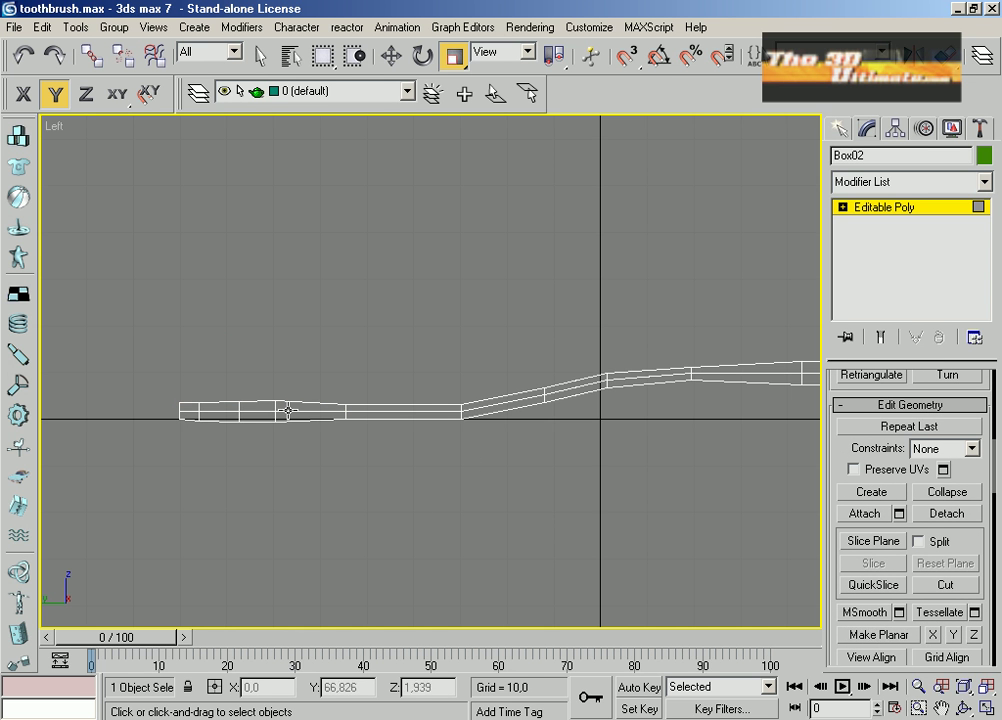
# Examine the whole toothbrush body from an angled perspective view
pyautogui.hotkey('alt', 'w')
pyautogui.hotkey('alt', 'w')
pyautogui.hotkey('ctrl', 'r')
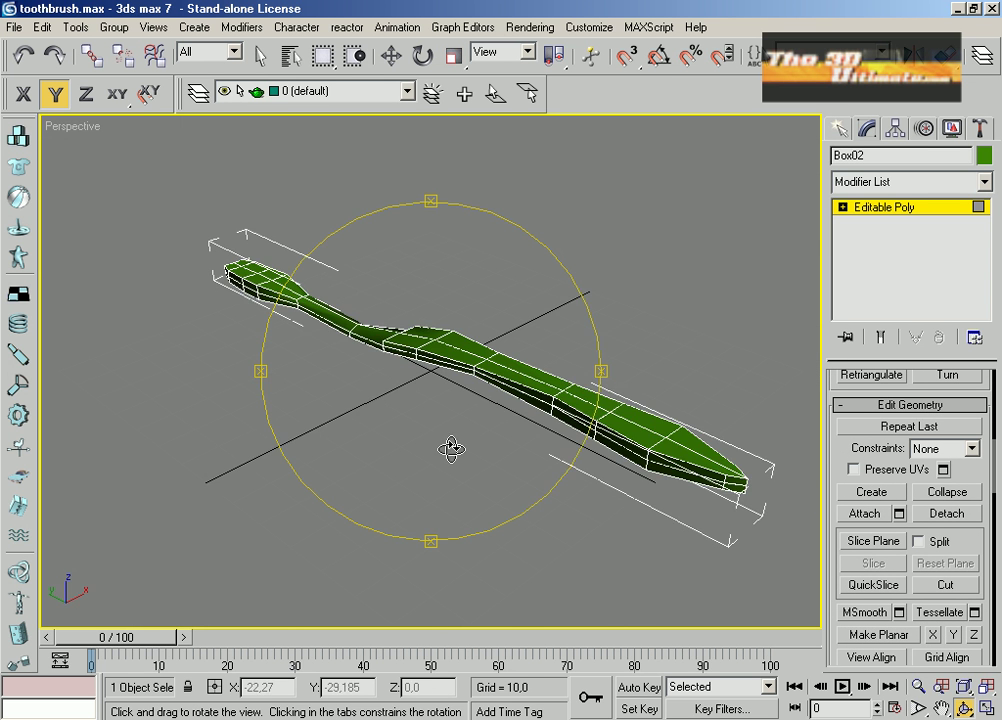
pyautogui.moveTo(452, 447); pyautogui.dragTo(525, 398)
# In the left view, thicken the vertex rows along the bend between the neck and the handle vertically
pyautogui.hotkey('alt', 'w')
pyautogui.rightClick(407, 530)
pyautogui.hotkey('alt', 'w')
pyautogui.press('1')
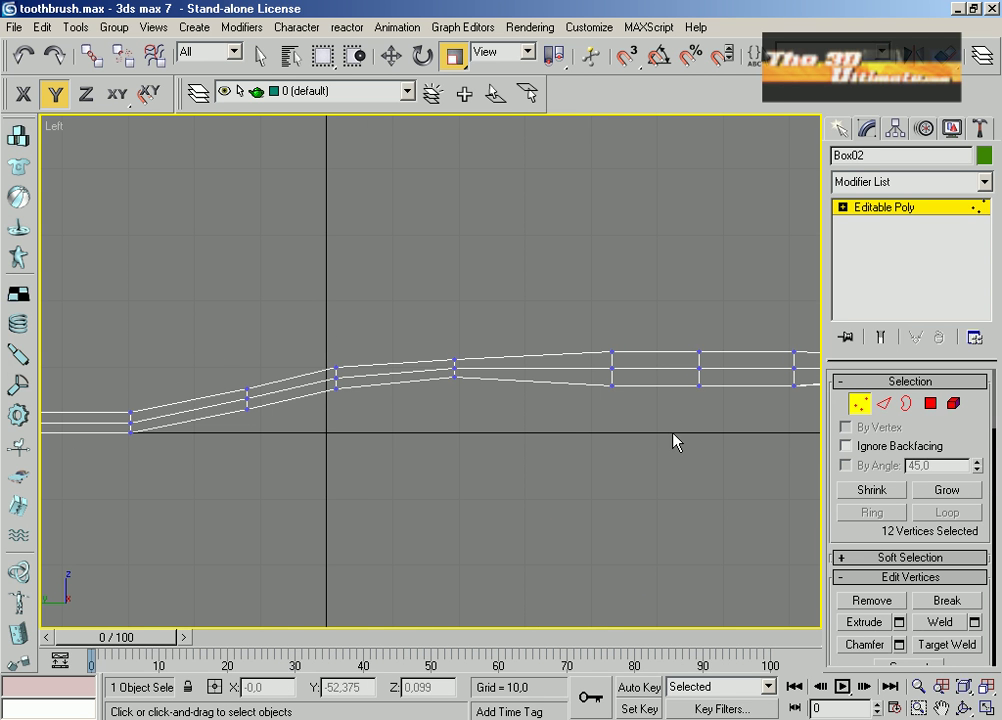
pyautogui.moveTo(462, 518); pyautogui.dragTo(445, 515)
pyautogui.moveTo(259, 320); pyautogui.dragTo(260, 415)
pyautogui.moveTo(118, 380); pyautogui.dragTo(142, 447)
pyautogui.moveTo(441, 333); pyautogui.dragTo(455, 398)
pyautogui.moveTo(446, 384); pyautogui.dragTo(545, 416, button='middle')
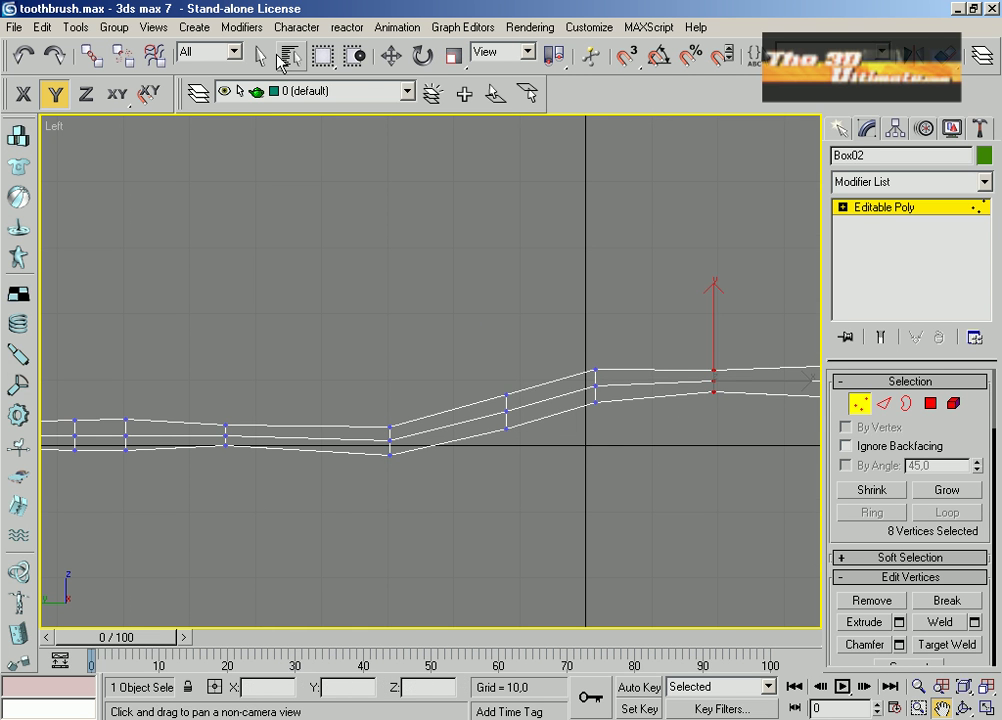
# Rotate the vertex rows along the bend between neck and handle so they stand perpendicular to its slope
pyautogui.click(423, 56)
pyautogui.moveTo(476, 441); pyautogui.dragTo(500, 487)
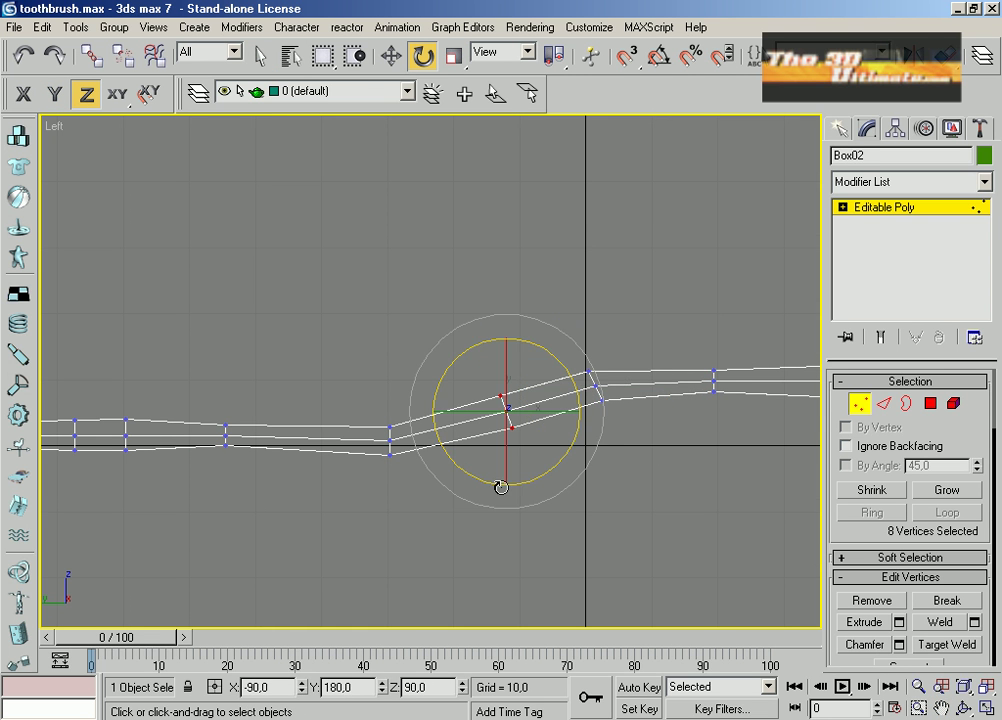
pyautogui.moveTo(362, 376); pyautogui.dragTo(407, 521)
pyautogui.click(577, 497)
pyautogui.scroll(-2, 577, 497)
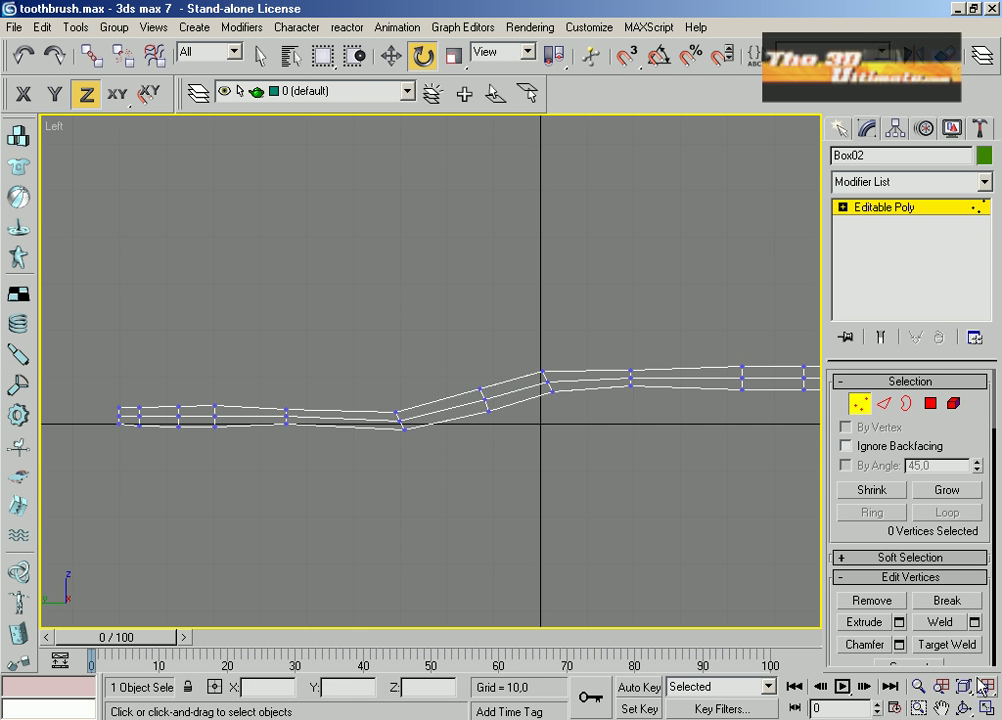
# In the perspective view, select the four upper polygons of the wide part at the bend and inset them
pyautogui.hotkey('alt', 'w')
pyautogui.click(451, 385)
pyautogui.hotkey('alt', 'w')
pyautogui.hotkey('ctrl', 'r')
pyautogui.moveTo(492, 423); pyautogui.dragTo(426, 426)
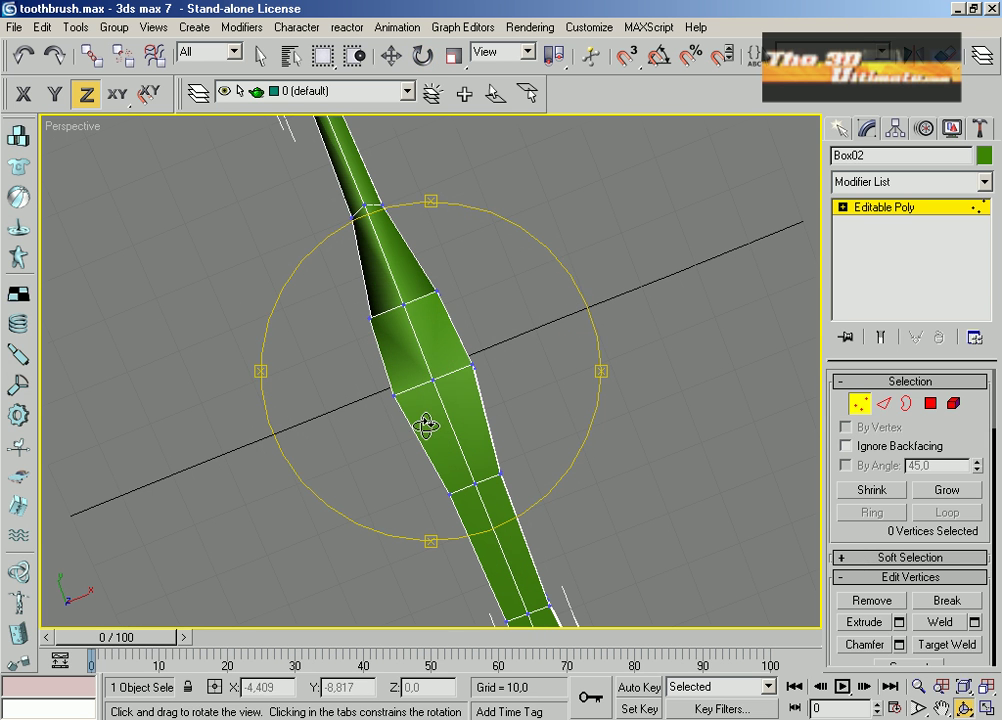
pyautogui.click(930, 403)
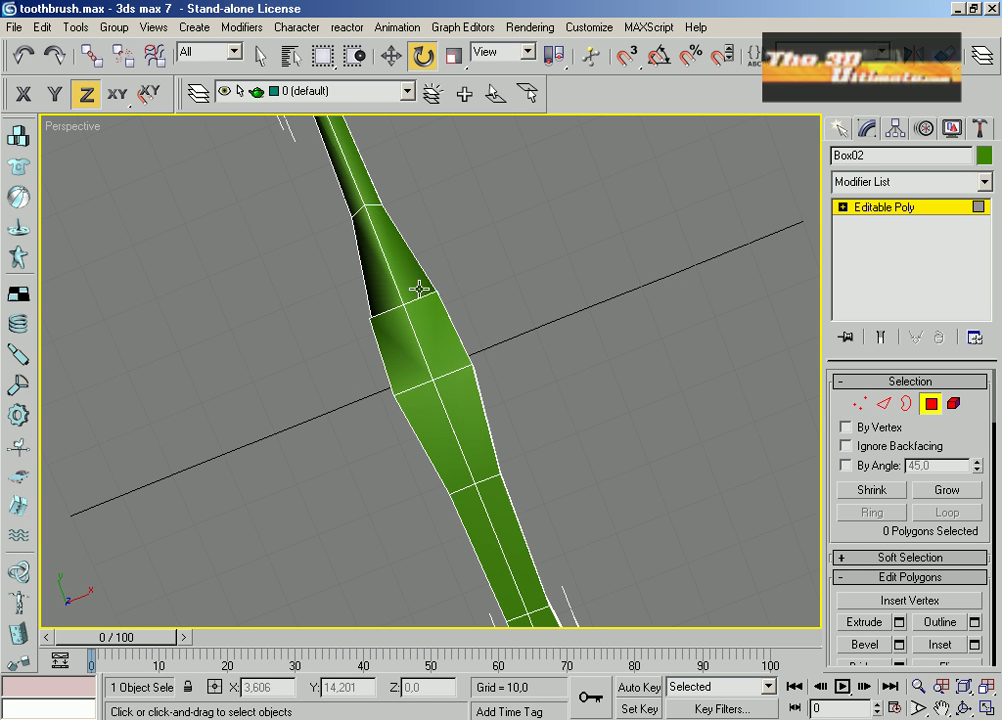
pyautogui.moveTo(419, 288); pyautogui.dragTo(425, 385)
pyautogui.hotkey('shift', 'i')
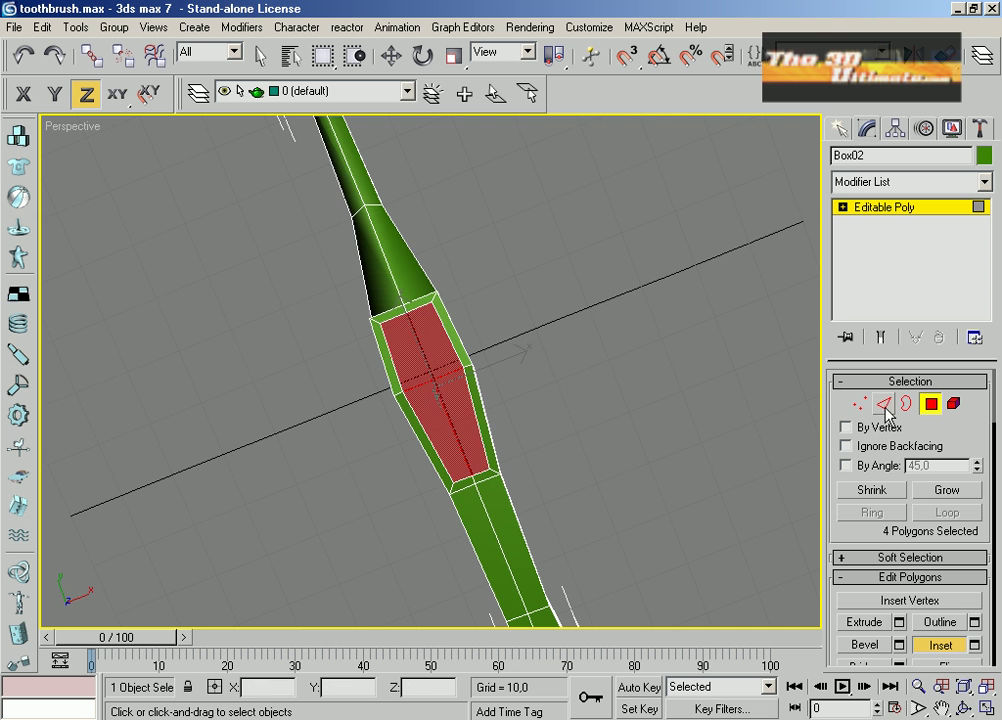
# In the top view, move the inset's middle end vertices outward lengthwise and its side vertices outward across the width
pyautogui.press('t')
pyautogui.press('z')
pyautogui.press('1')
pyautogui.press('w')
pyautogui.click(393, 288)
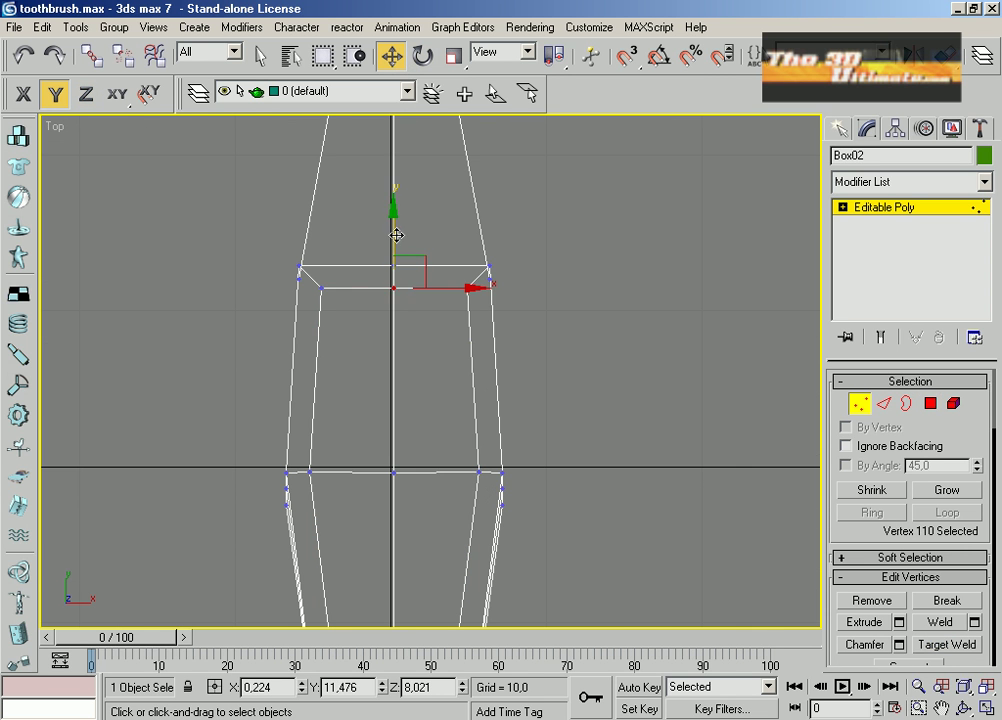
pyautogui.scroll(-3, 394, 365)
pyautogui.click(412, 557)
pyautogui.click(366, 422)
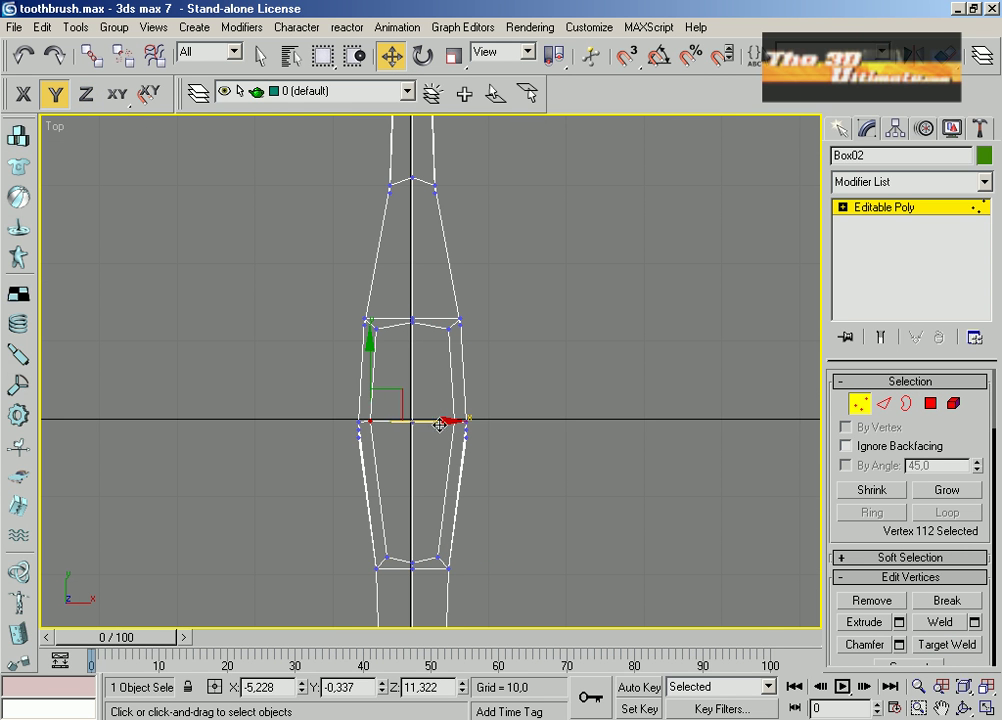
pyautogui.press('F5')
pyautogui.click(432, 424)
pyautogui.click(459, 422)
# Scale the inset polygons shorter lengthwise and move their two head-side edges towards the neck
pyautogui.press('4')
pyautogui.press('r')
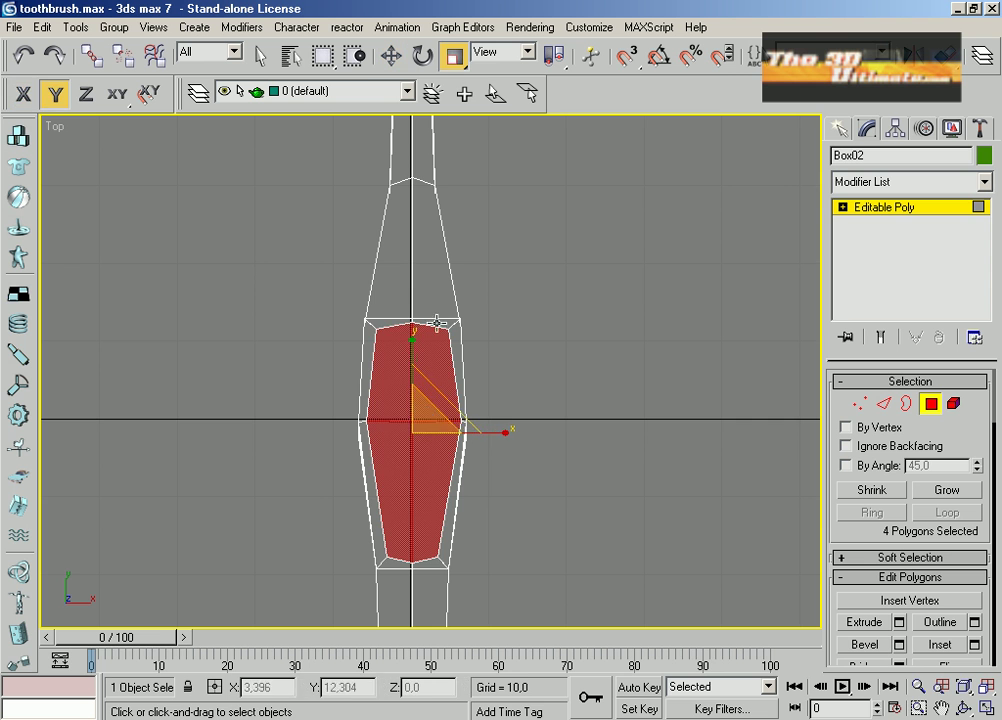
pyautogui.moveTo(412, 370); pyautogui.dragTo(410, 328)
pyautogui.press('F6')
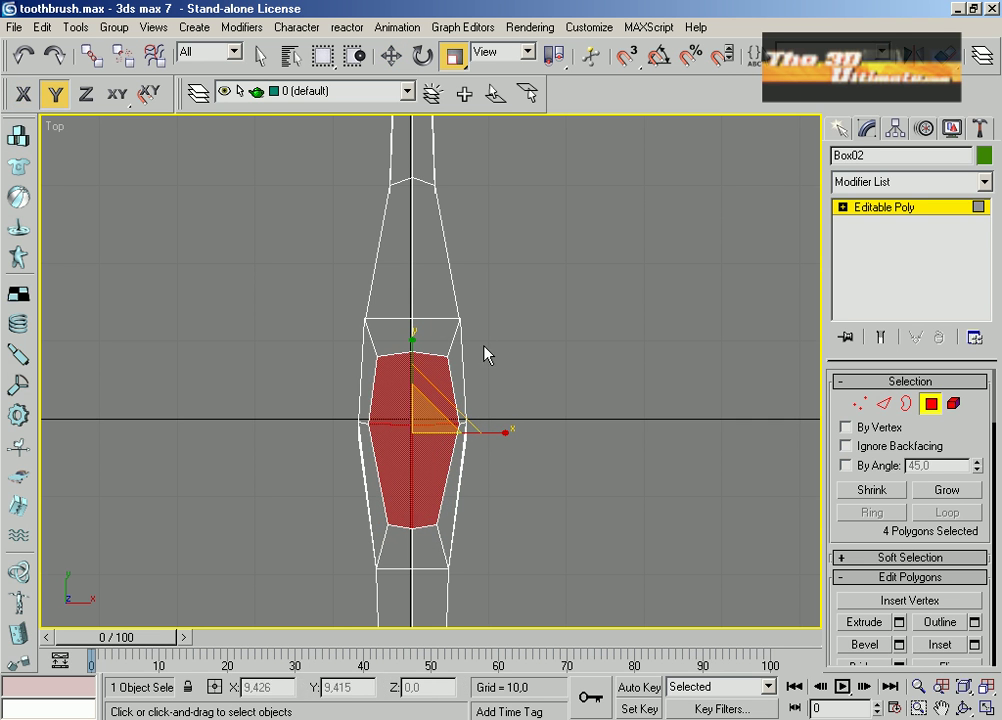
pyautogui.click(883, 403)
pyautogui.keyDown('ctrl'); pyautogui.click(403, 345); pyautogui.keyUp('ctrl')
pyautogui.click(391, 58)
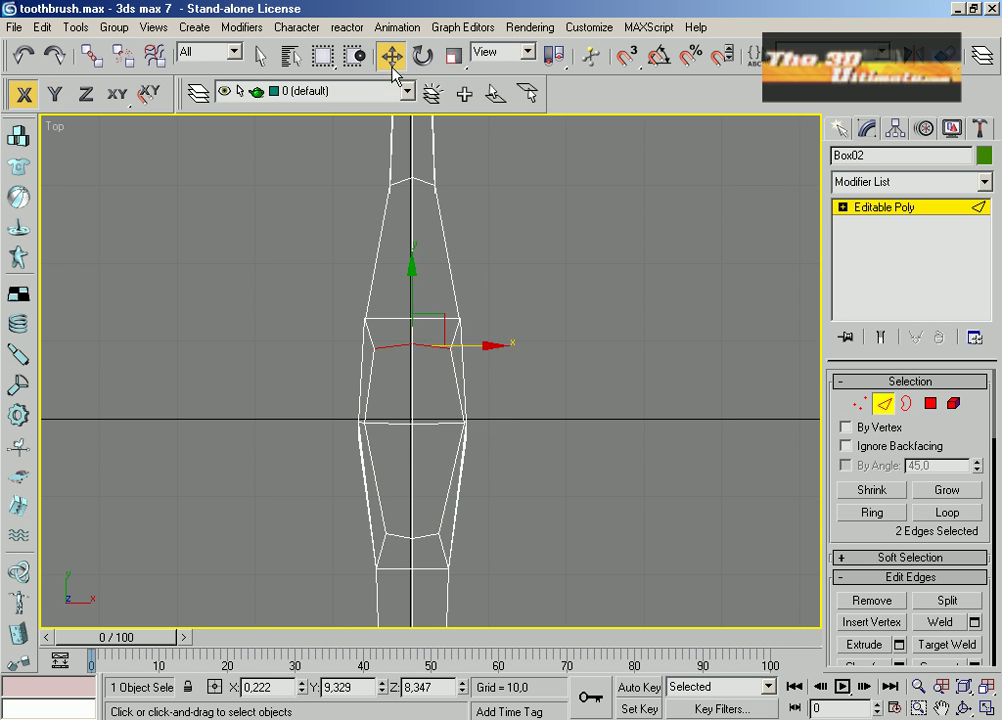
pyautogui.click(801, 405)
# Bevel the four inset polygons upward into a raised pad with tapered sides
pyautogui.press('4')
pyautogui.hotkey('alt', 'w')
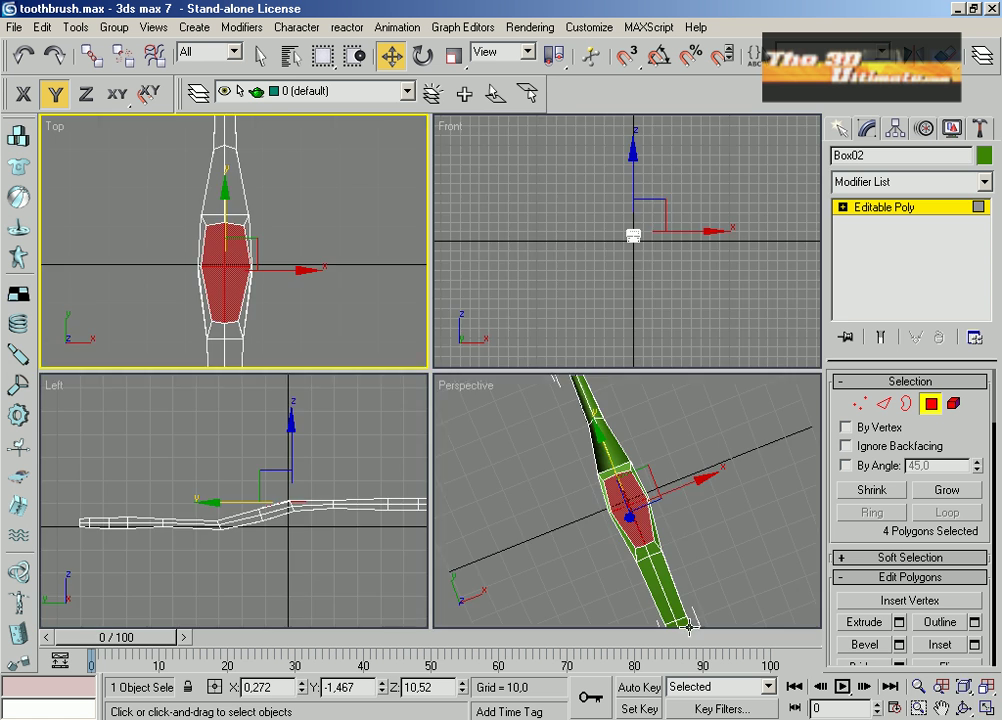
pyautogui.rightClick(540, 490)
pyautogui.hotkey('alt', 'w')
pyautogui.click(963, 708)
pyautogui.rightClick(497, 350)
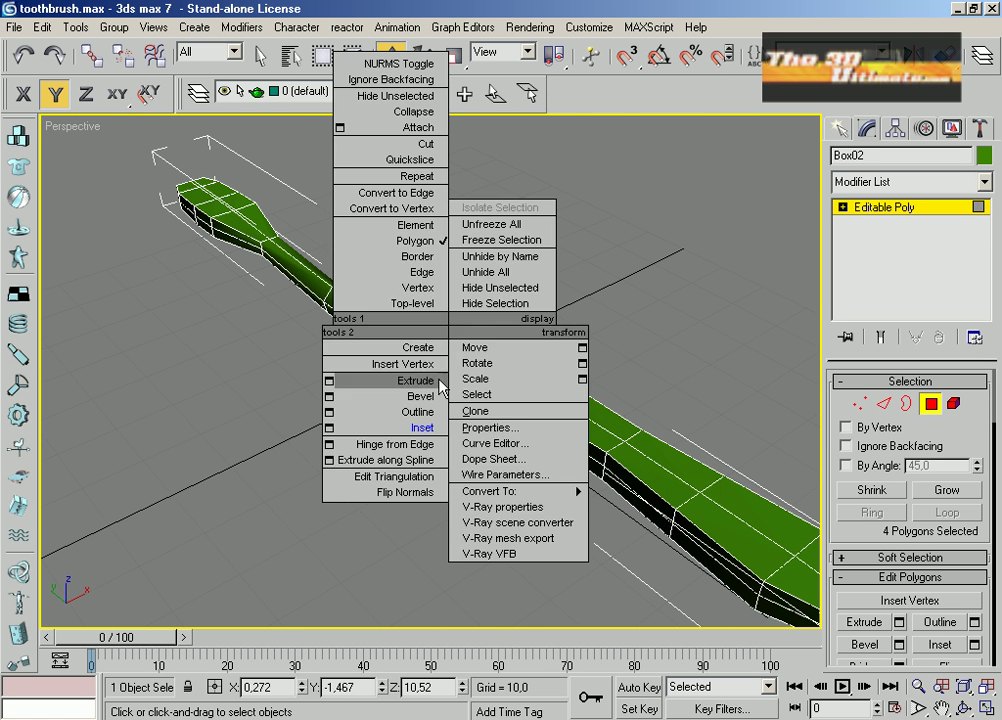
pyautogui.click(358, 395)
pyautogui.moveTo(475, 362); pyautogui.dragTo(466, 357)
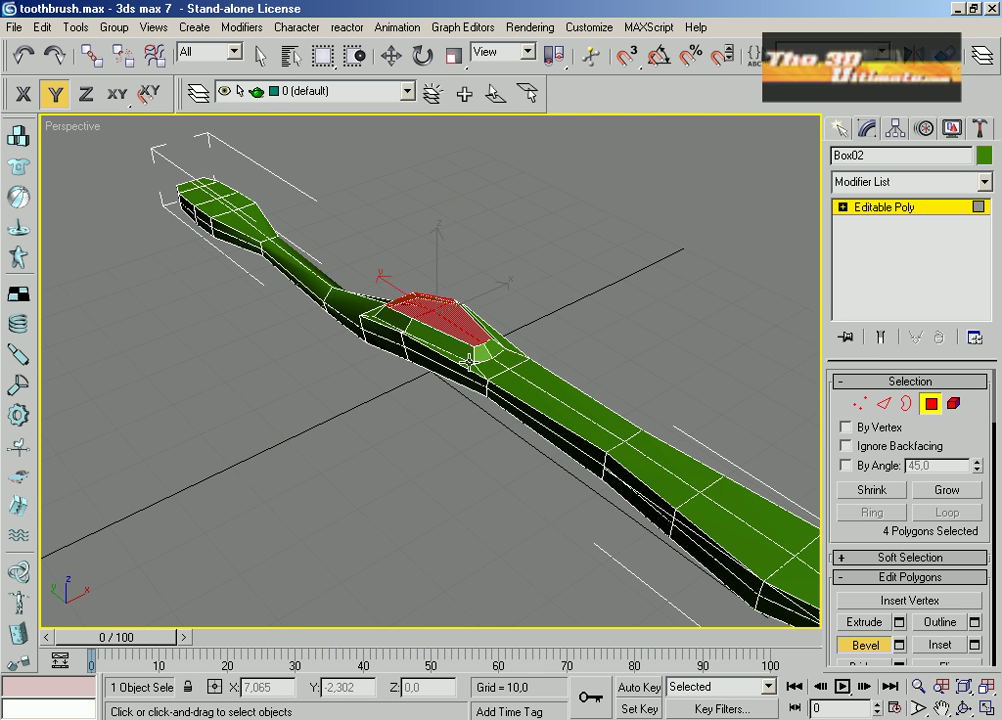
# In the top view, widen the rear end vertices of the raised pad's upper face
pyautogui.hotkey('alt', 'w')
pyautogui.rightClick(371, 324)
pyautogui.hotkey('alt', 'w')
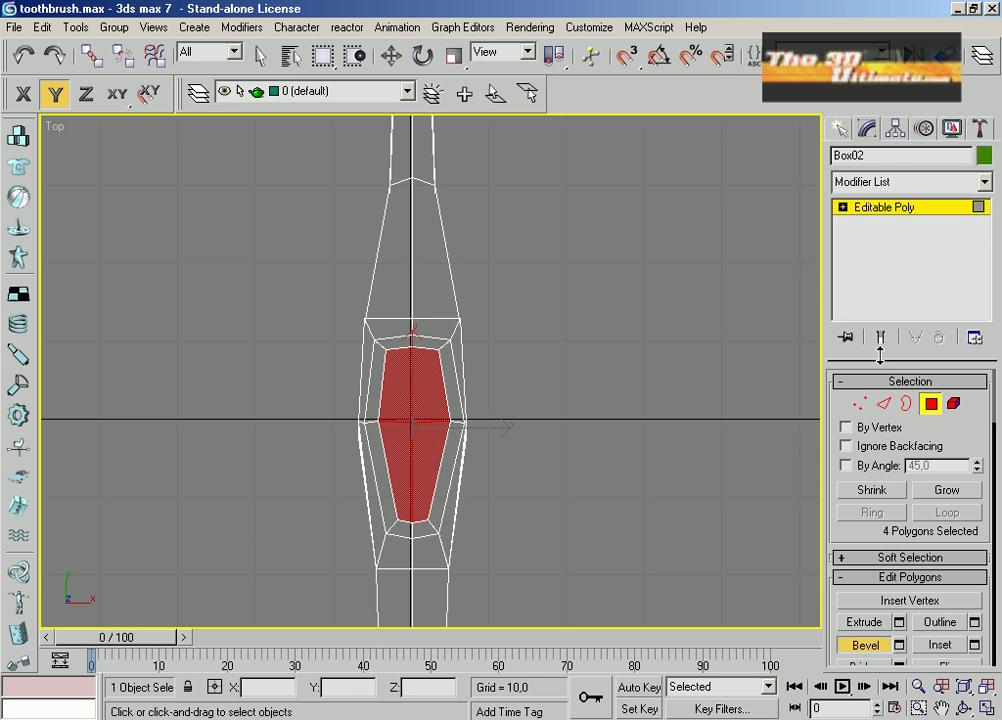
pyautogui.press('1')
pyautogui.press('w')
pyautogui.moveTo(388, 510); pyautogui.dragTo(522, 523)
pyautogui.press('r')
pyautogui.press('F5')
pyautogui.click(637, 463)
# Move the four centre vertices at the pad's head-side end towards the neck to form a point
pyautogui.moveTo(405, 297)
pyautogui.mouseDown()
pyautogui.moveTo(420, 352)
pyautogui.moveTo(412, 302)
pyautogui.mouseUp()
pyautogui.press('w')
pyautogui.press('F6')
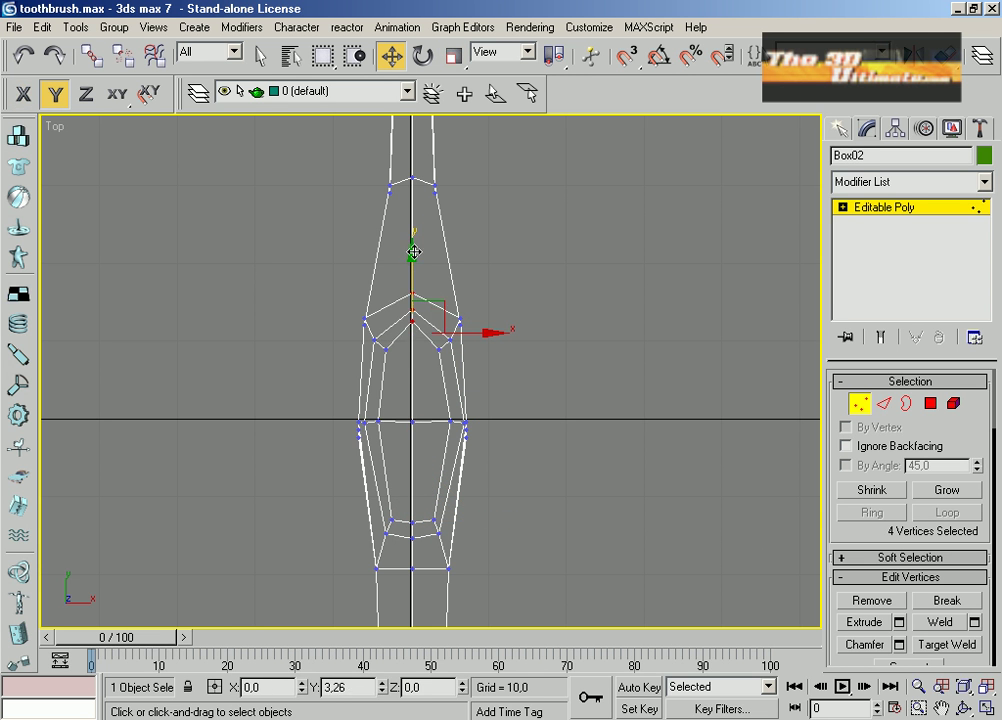
pyautogui.click(537, 297)
# Add a vertex row across the handle just behind the raised pad and narrow it across the width
pyautogui.scroll(-3, 537, 297)
pyautogui.scroll(2, 447, 420)
pyautogui.rightClick(396, 481)
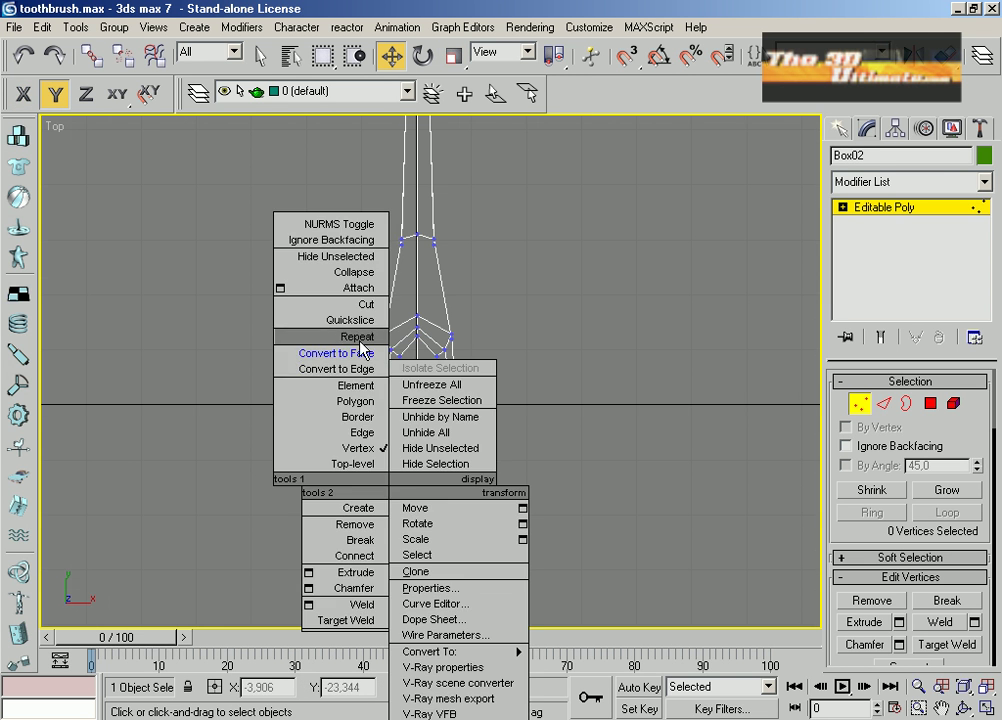
pyautogui.moveTo(458, 522); pyautogui.dragTo(388, 545)
pyautogui.press('r')
pyautogui.press('F5')
pyautogui.moveTo(493, 481); pyautogui.dragTo(480, 525)
pyautogui.scroll(-3, 472, 539)
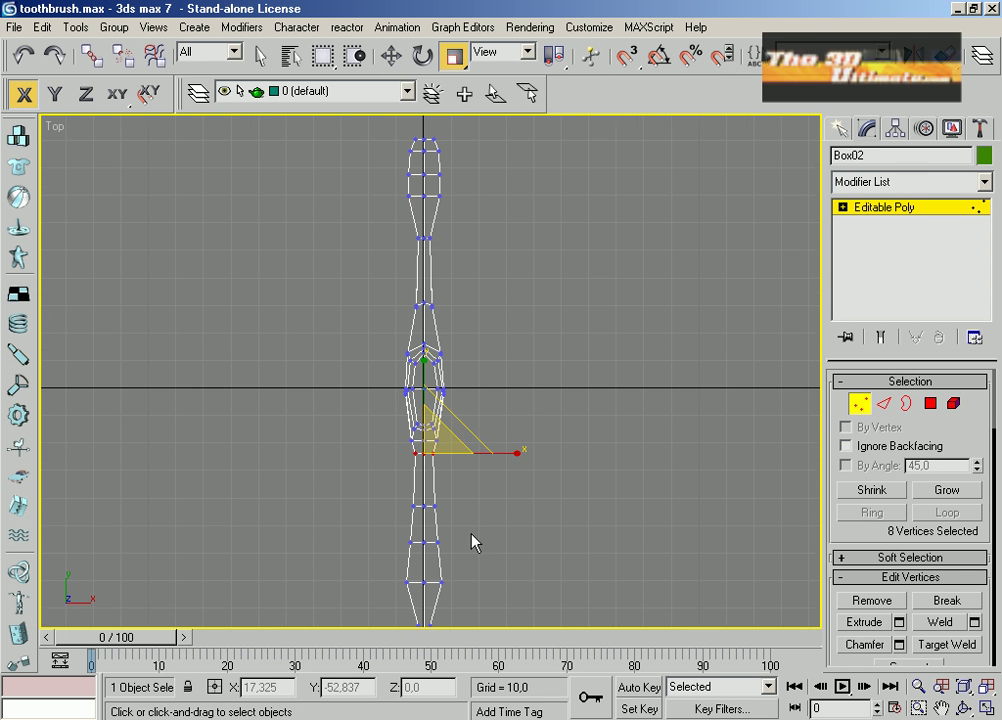
pyautogui.click(530, 398)
# Select the raised pad's four upper polygons and make them planar
pyautogui.hotkey('alt', 'w')
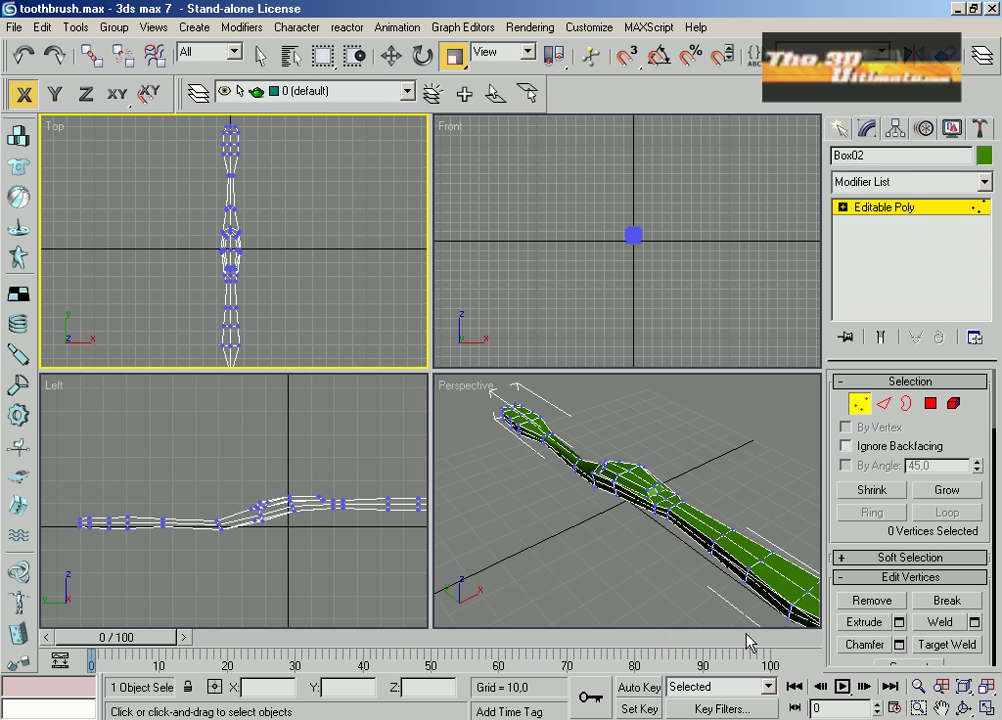
pyautogui.rightClick(473, 440)
pyautogui.hotkey('alt', 'w')
pyautogui.hotkey('ctrl', 'r')
pyautogui.moveTo(473, 440); pyautogui.dragTo(680, 372)
pyautogui.click(930, 403)
pyautogui.rightClick(729, 568)
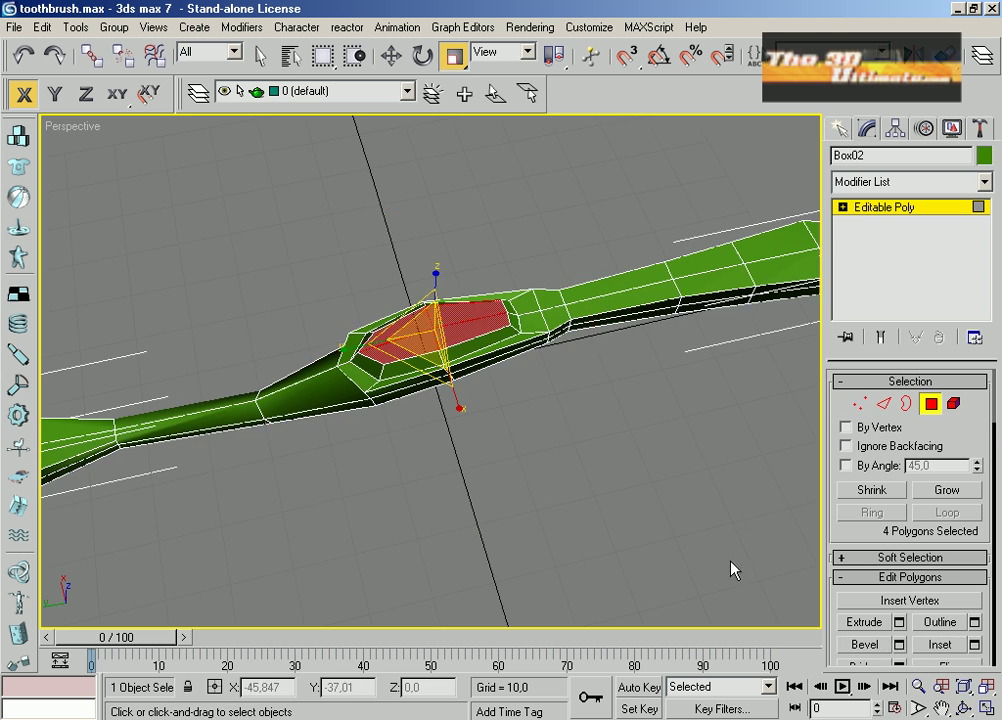
pyautogui.hotkey('alt', 'w')
pyautogui.rightClick(420, 489)
pyautogui.hotkey('alt', 'w')
pyautogui.scroll(3, 483, 248)
pyautogui.scroll(-10, 924, 445)
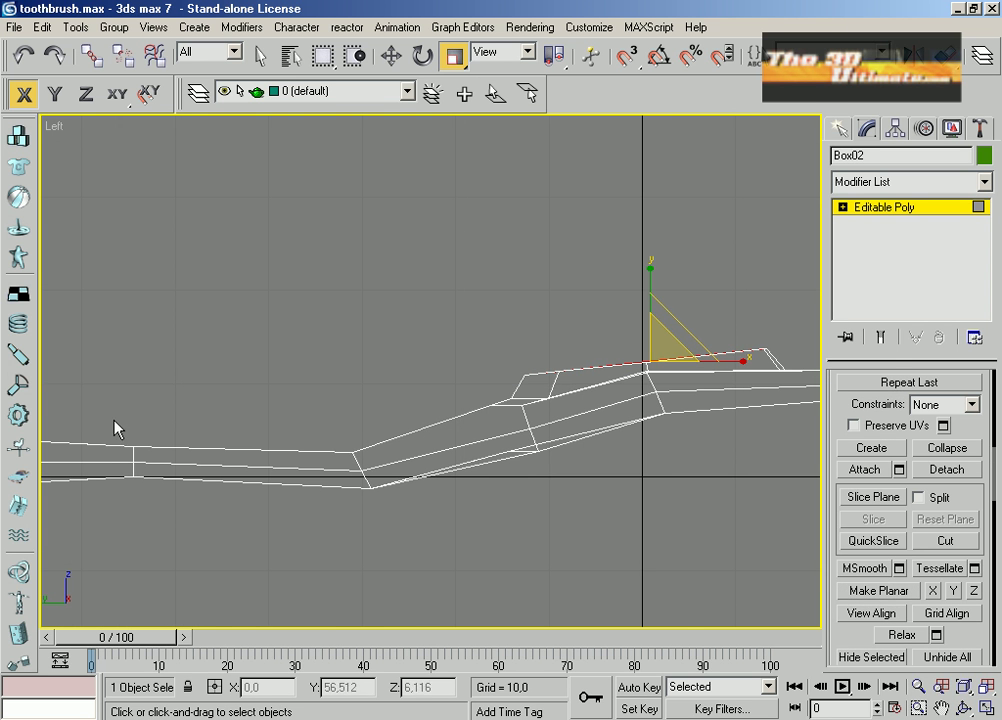
# In the left view, lower the three upper vertices at the pad's head-side end
pyautogui.moveTo(640, 465); pyautogui.dragTo(363, 305, button='middle')
pyautogui.press('1')
pyautogui.moveTo(363, 305); pyautogui.dragTo(492, 428)
pyautogui.press('w')
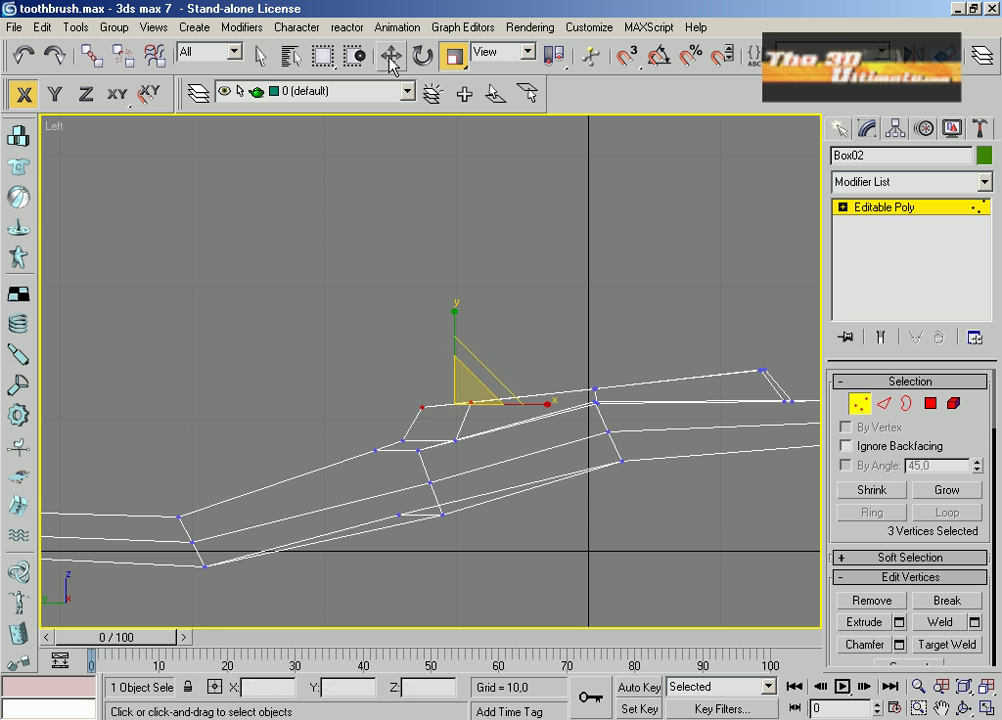
pyautogui.moveTo(456, 333); pyautogui.dragTo(456, 345)
pyautogui.click(499, 271)
pyautogui.scroll(-3, 499, 271)
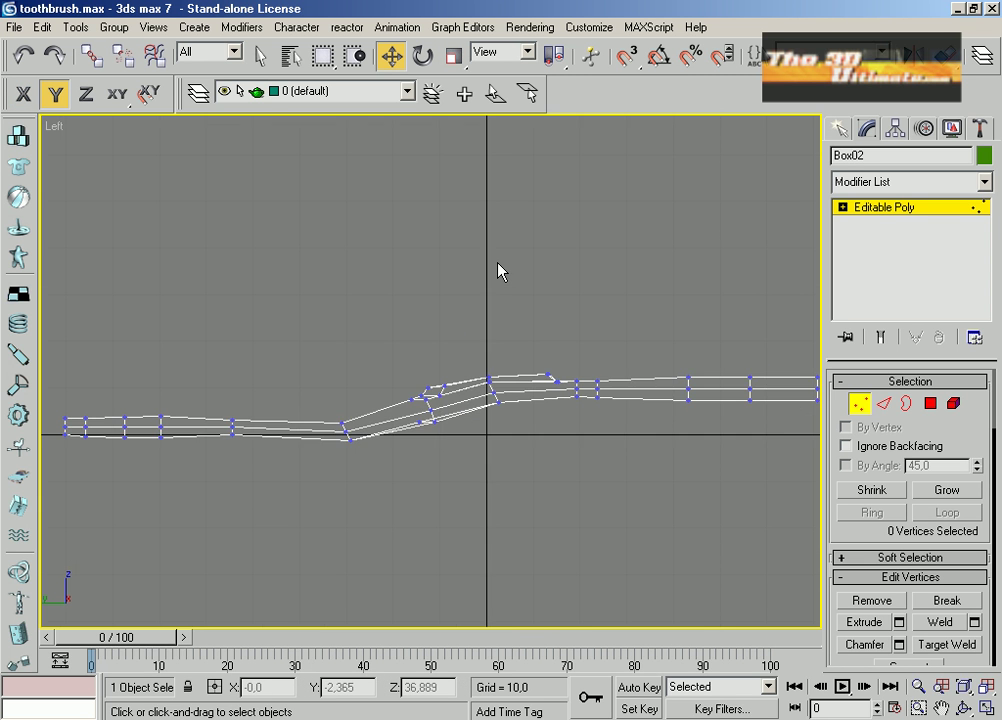
# In the left view, select the mid-height side vertices along the whole body from the head to the rear handle
pyautogui.hotkey('ctrl', 'p')
pyautogui.moveTo(720, 594); pyautogui.dragTo(912, 591)
pyautogui.click(261, 56)
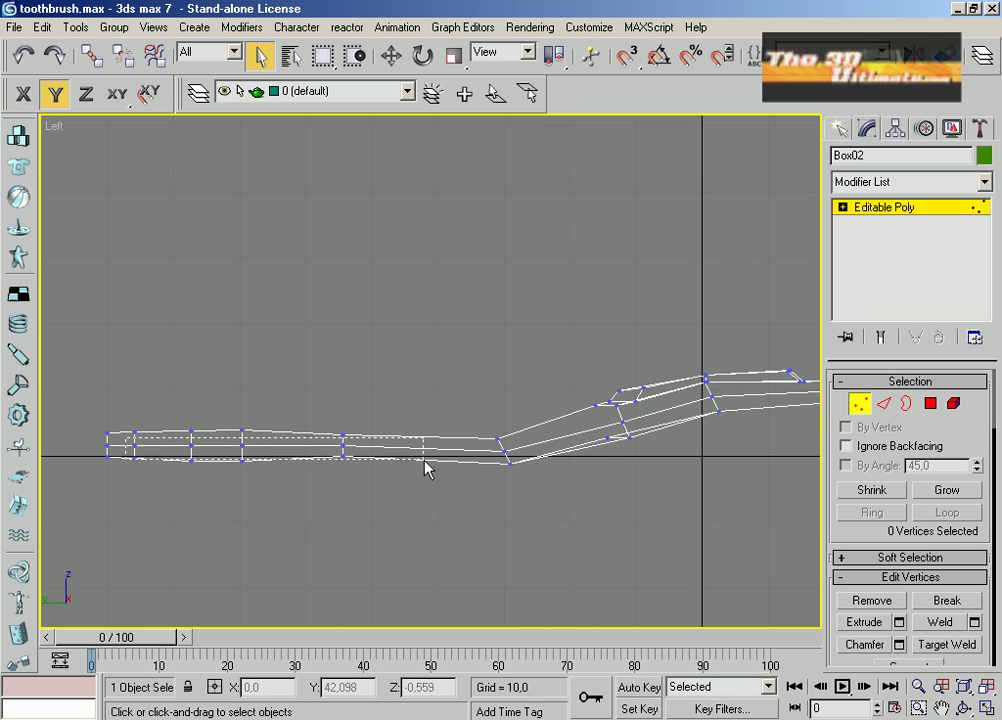
pyautogui.scroll(2, 430, 368)
pyautogui.moveTo(95, 437); pyautogui.dragTo(341, 455)
pyautogui.scroll(-2, 95, 480)
pyautogui.click(137, 447)
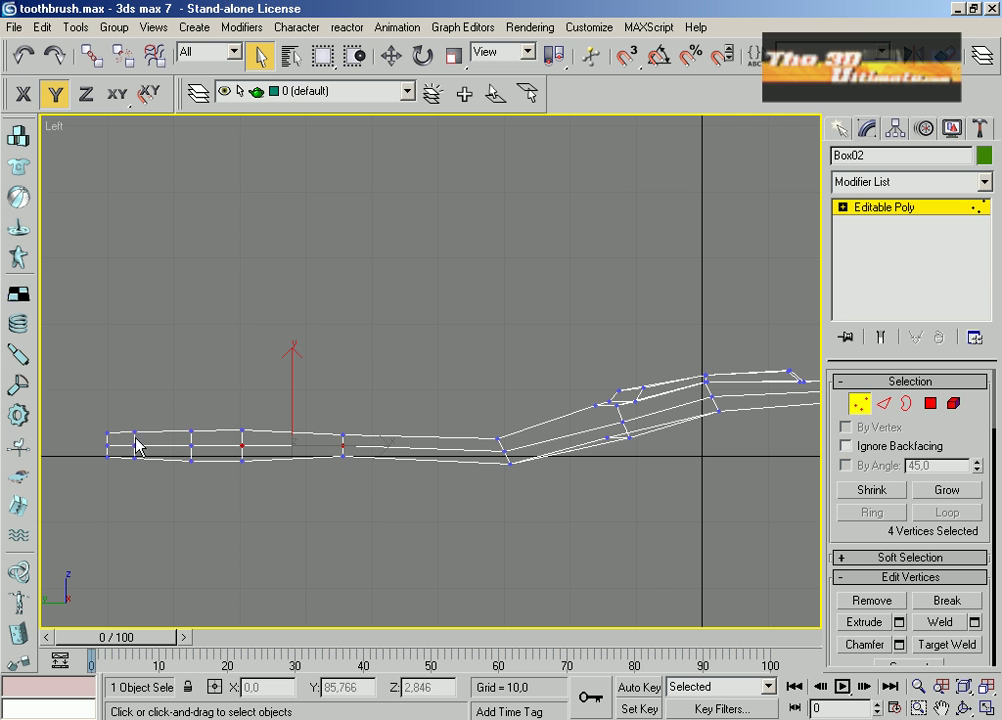
pyautogui.keyDown('ctrl'); pyautogui.click(734, 503); pyautogui.keyUp('ctrl')
pyautogui.moveTo(527, 473); pyautogui.dragTo(232, 474, button='middle')
pyautogui.keyDown('ctrl'); pyautogui.click(541, 497); pyautogui.keyUp('ctrl')
pyautogui.keyDown('ctrl'); pyautogui.click(236, 460); pyautogui.keyUp('ctrl')
pyautogui.moveTo(612, 470); pyautogui.dragTo(362, 465, button='middle')
pyautogui.moveTo(142, 434); pyautogui.dragTo(773, 478)
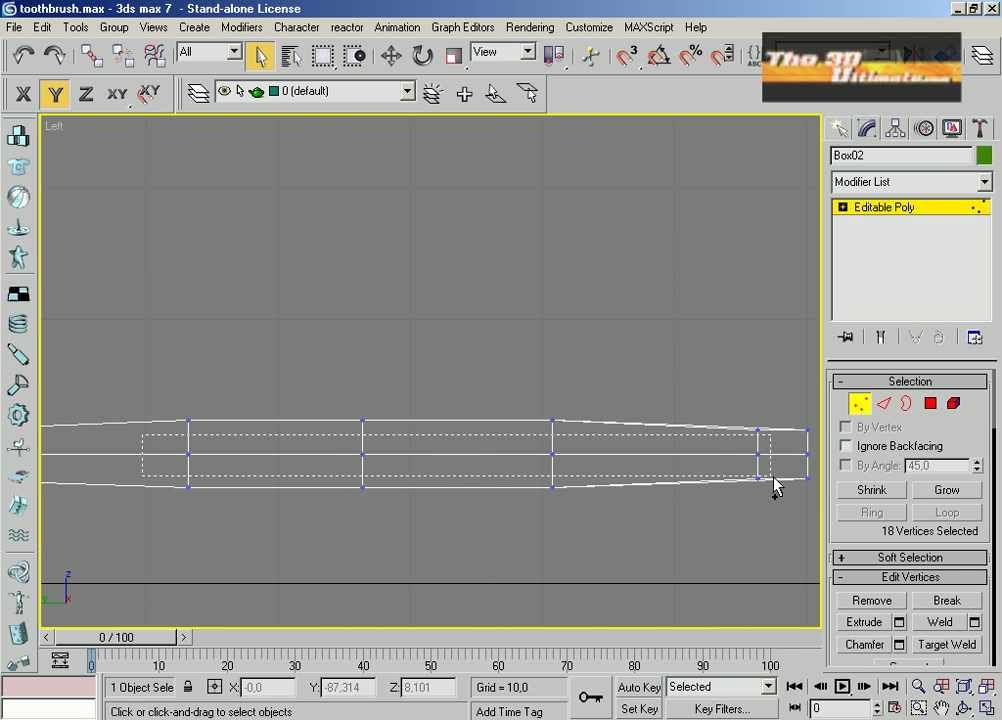
# In a perspective view along the brush, scale the selected side vertices outward along X to bulge the sides
pyautogui.hotkey('alt', 'w')
pyautogui.rightClick(599, 577)
pyautogui.hotkey('alt', 'w')
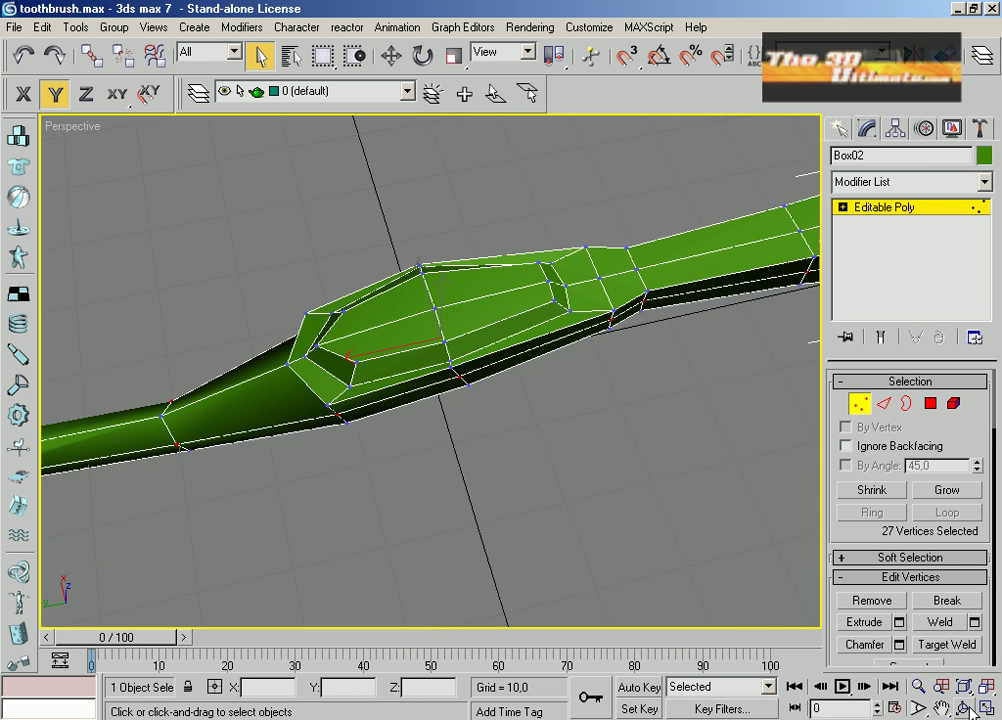
pyautogui.keyDown('alt'); pyautogui.moveTo(599, 577); pyautogui.dragTo(430, 458, button='middle'); pyautogui.keyUp('alt')
pyautogui.press('r')
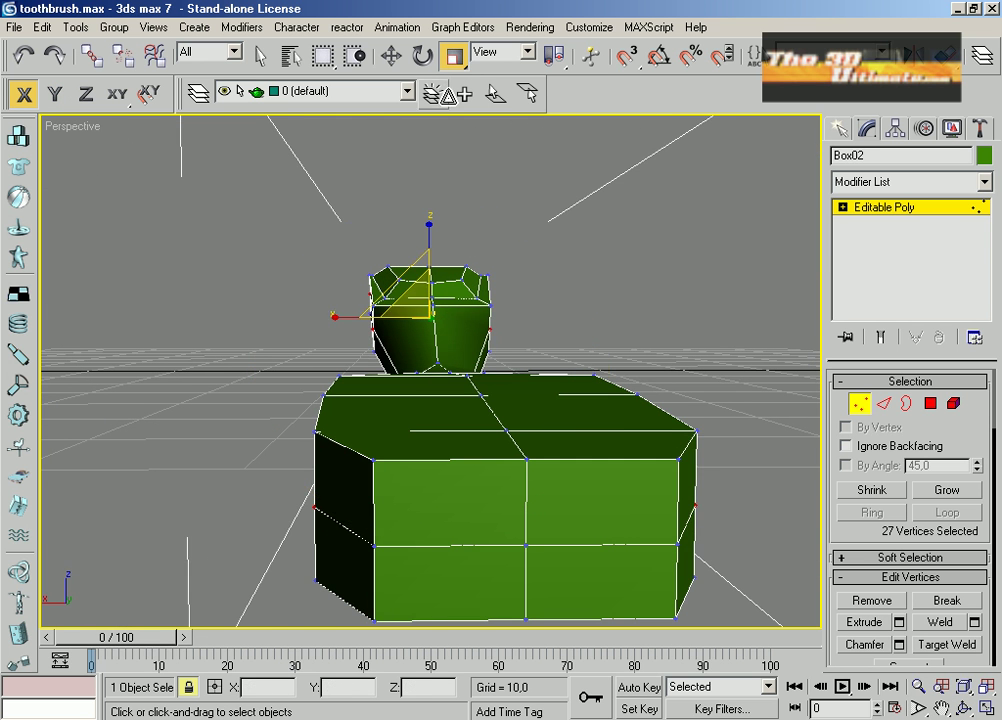
pyautogui.moveTo(345, 317); pyautogui.dragTo(300, 312)
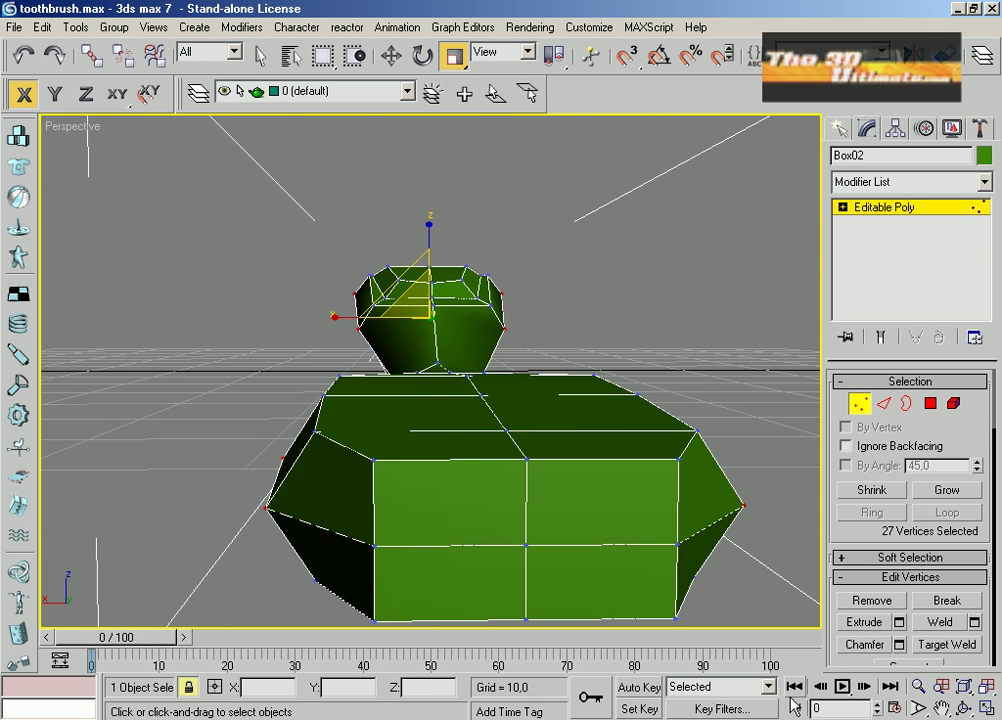
# Scale the side vertices slightly further outward along X and save the file
pyautogui.press('f')
pyautogui.moveTo(514, 405); pyautogui.dragTo(517, 392)
pyautogui.click(15, 27)
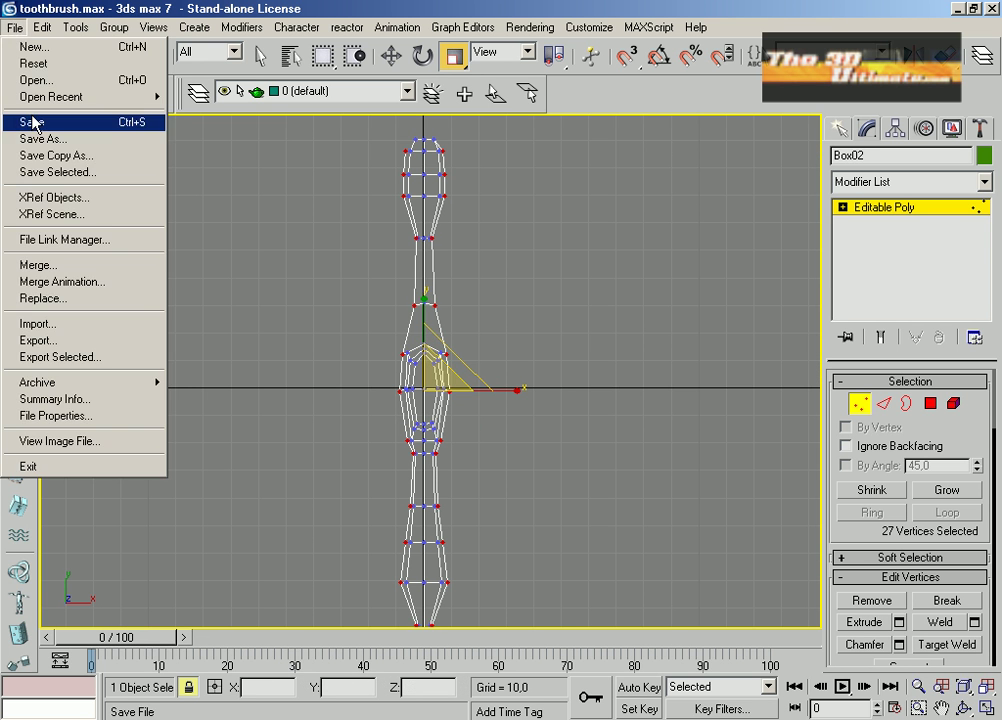
pyautogui.click(33, 122)
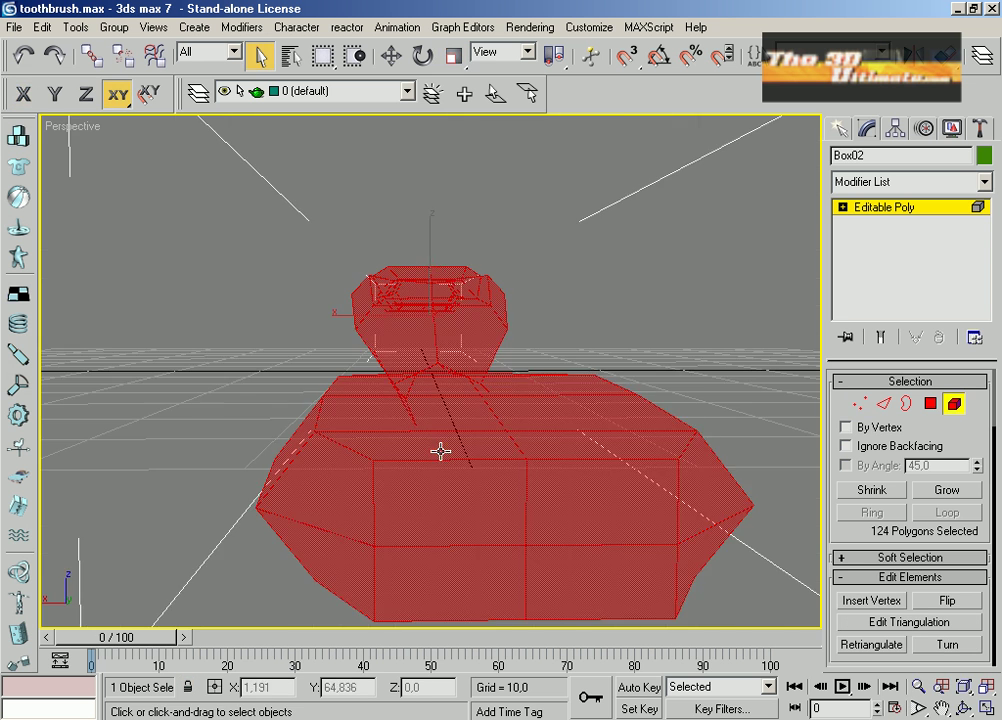
# Select the whole toothbrush element and scale it taller along Z
pyautogui.moveTo(438, 452)
pyautogui.mouseDown(button='middle')
pyautogui.moveTo(588, 492)
pyautogui.moveTo(610, 475)
pyautogui.mouseUp(button='middle')
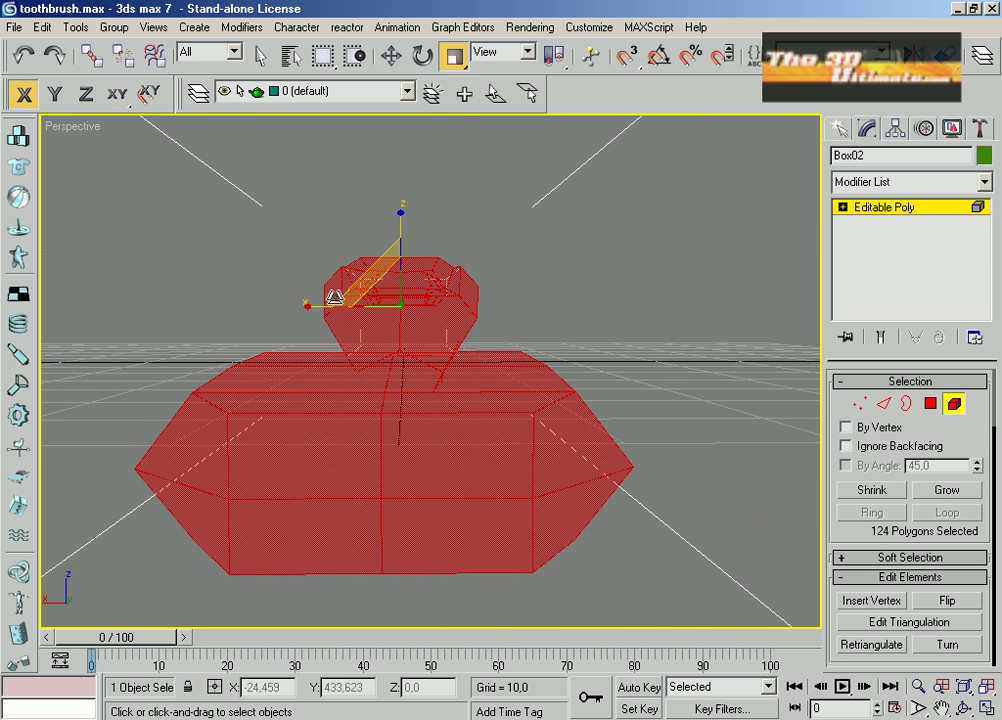
pyautogui.press('F7')
pyautogui.scroll(4, 308, 300)
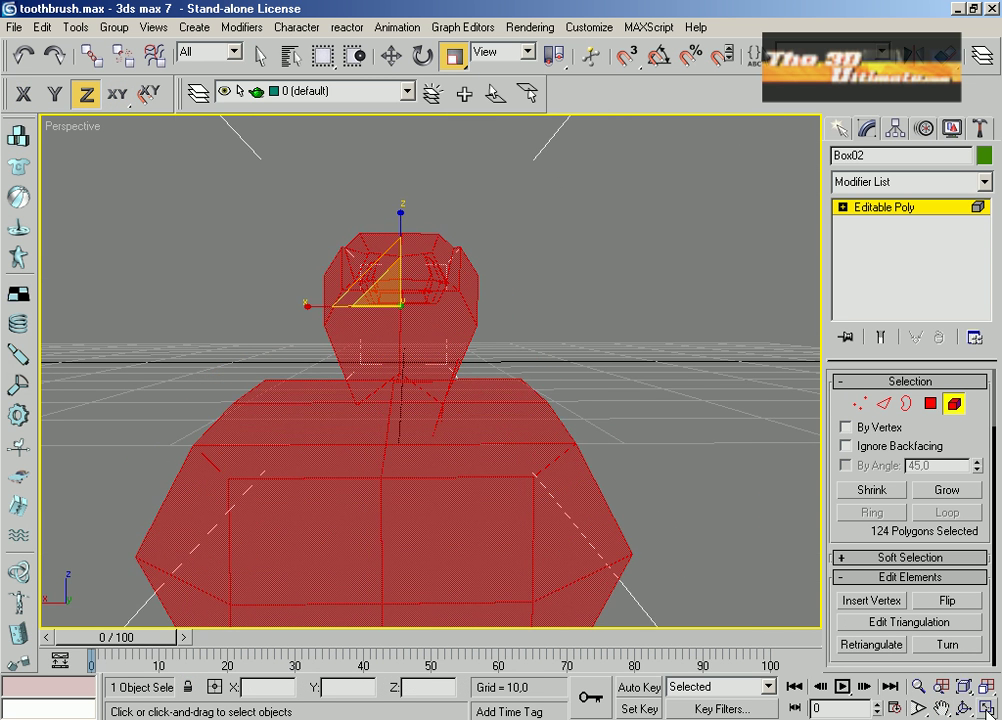
# In the left view, select the 12 upper vertices of the head's four rows and lower them
pyautogui.hotkey('alt', 'w')
pyautogui.rightClick(277, 470)
pyautogui.moveTo(277, 470); pyautogui.dragTo(201, 474, button='middle')
pyautogui.hotkey('alt', 'w')
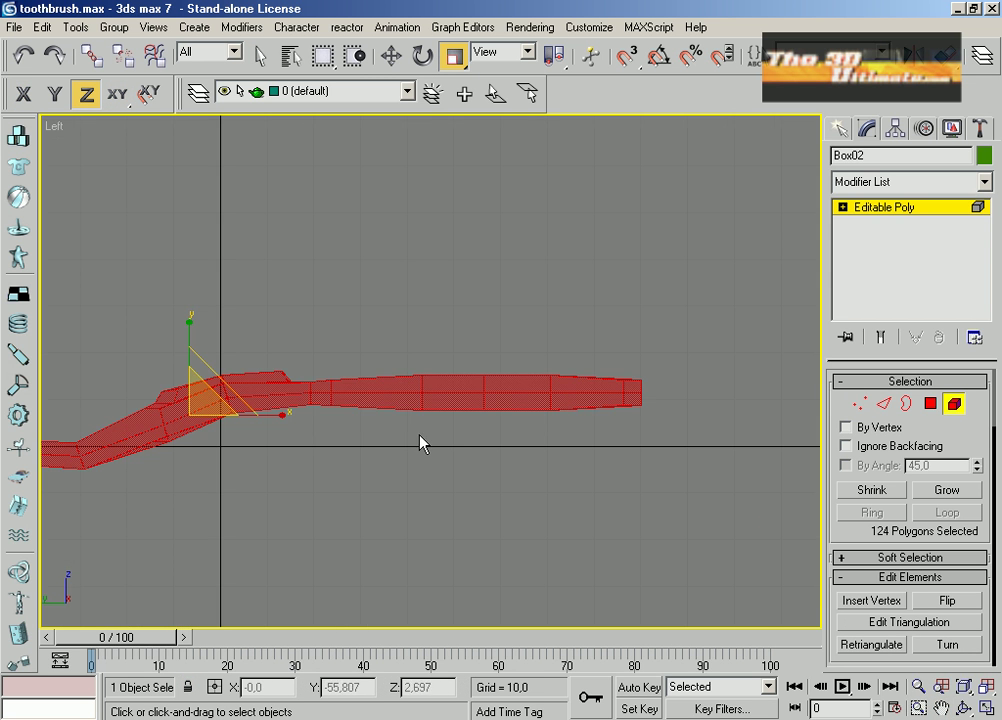
pyautogui.moveTo(420, 441); pyautogui.dragTo(543, 450, button='middle')
pyautogui.scroll(4, 543, 450)
pyautogui.press('1')
pyautogui.moveTo(320, 474); pyautogui.dragTo(629, 530)
pyautogui.press('w')
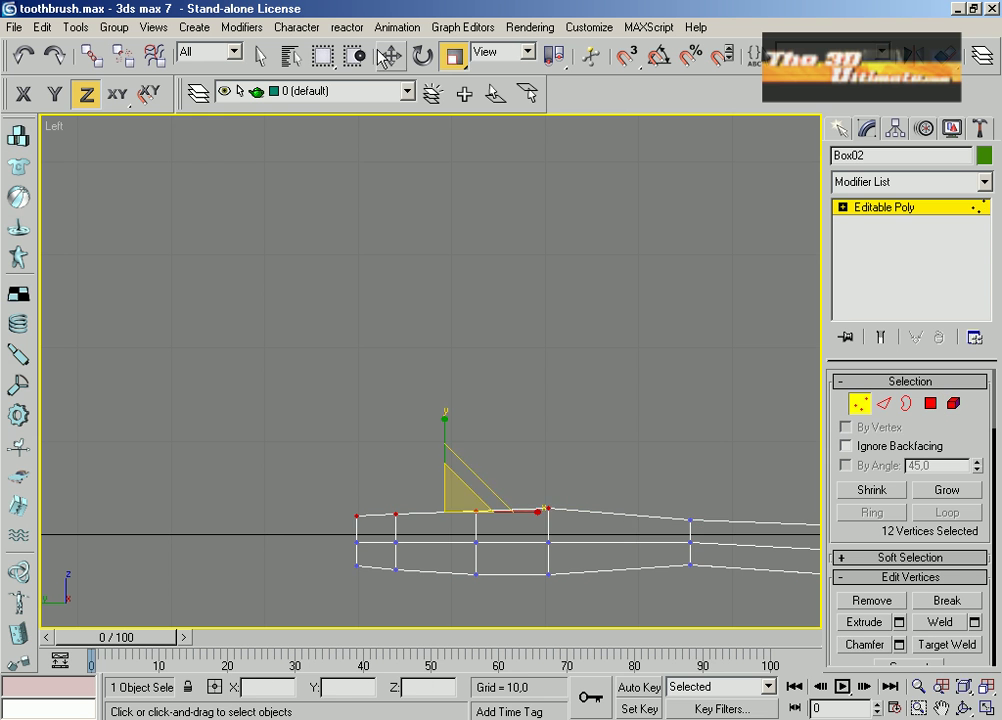
pyautogui.press('F6')
pyautogui.moveTo(441, 479); pyautogui.dragTo(444, 463)
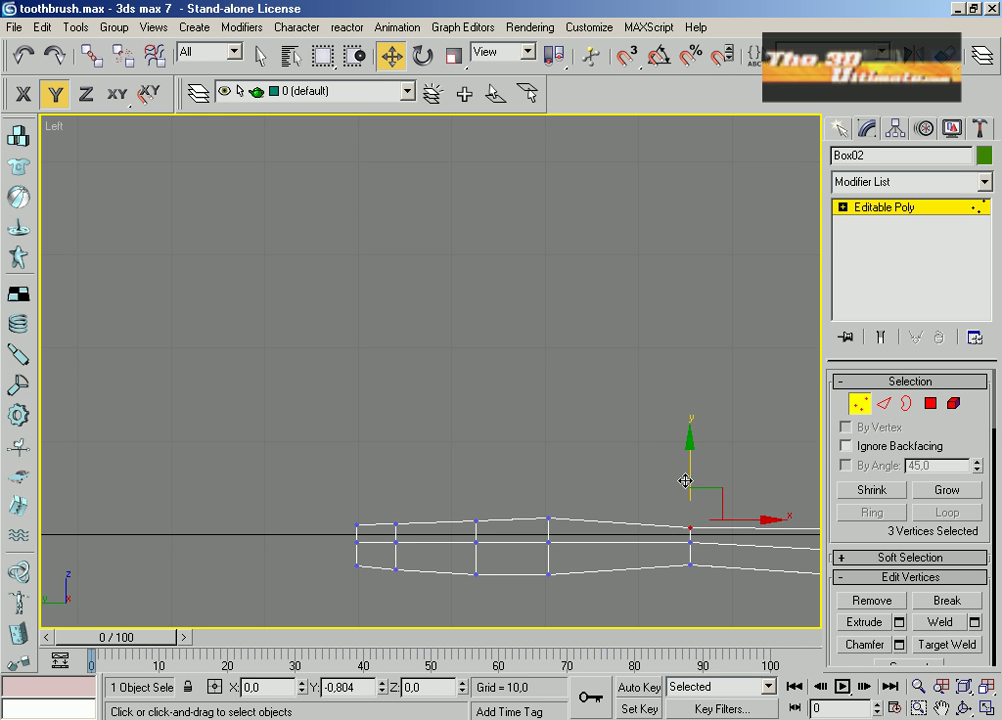
# In the left view, move the handle's end vertices outward along X to lengthen the handle
pyautogui.scroll(-5, 905, 560)
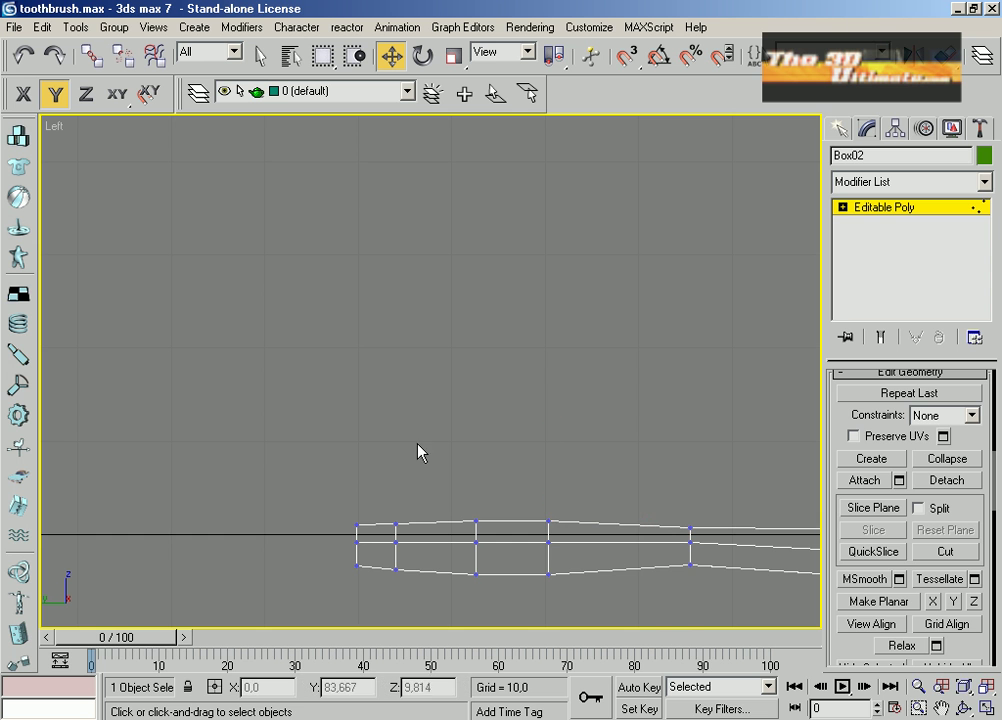
pyautogui.click(356, 541)
pyautogui.press('F5')
pyautogui.scroll(-4, 492, 425)
pyautogui.moveTo(492, 425); pyautogui.dragTo(220, 401, button='middle')
pyautogui.scroll(2, 382, 450)
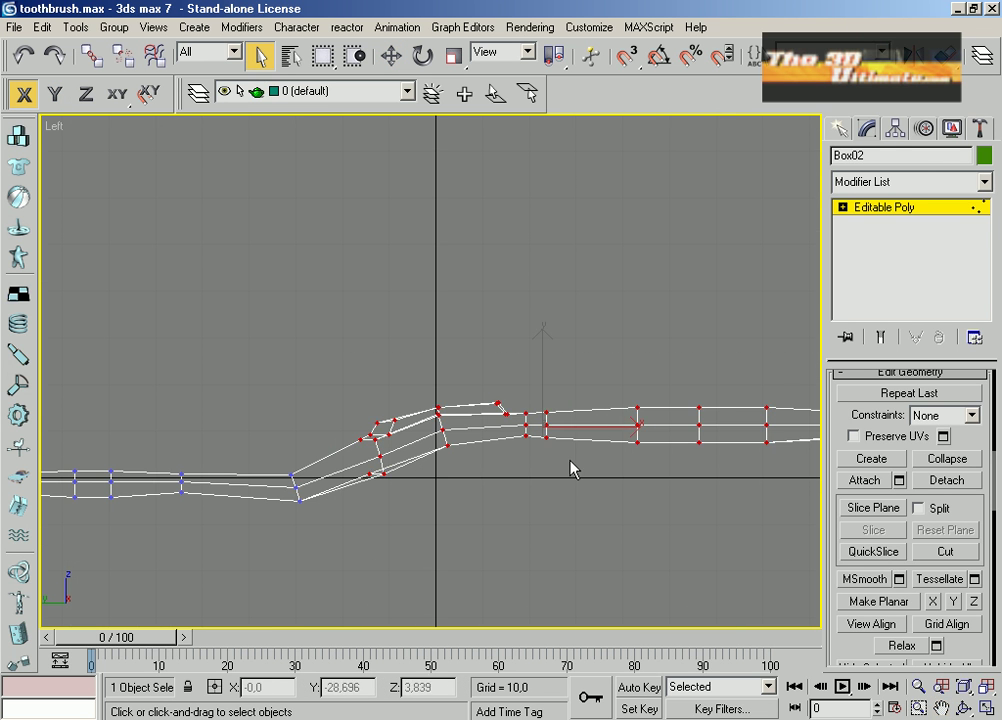
pyautogui.scroll(-2, 570, 468)
pyautogui.moveTo(776, 374); pyautogui.dragTo(673, 421)
pyautogui.press('w')
pyautogui.click(603, 427)
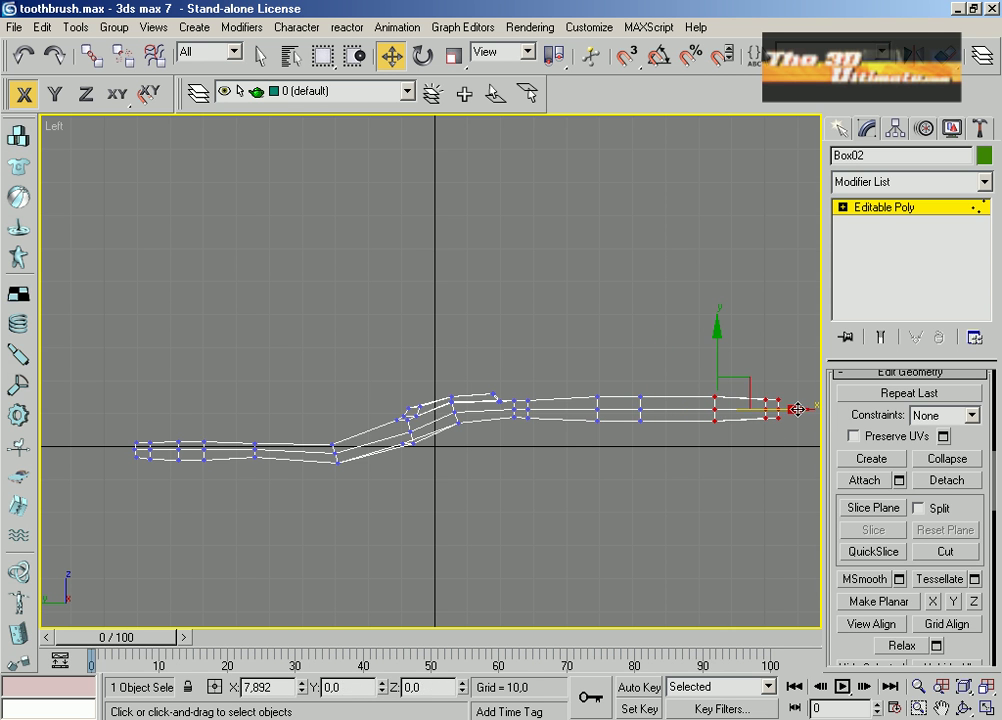
# Select the vertices of the head's four rows and lower them along Y
pyautogui.scroll(2, 517, 483)
pyautogui.scroll(-1, 517, 483)
pyautogui.moveTo(351, 365); pyautogui.dragTo(483, 507)
pyautogui.press('F8')
pyautogui.scroll(-2, 517, 474)
pyautogui.click(517, 474)
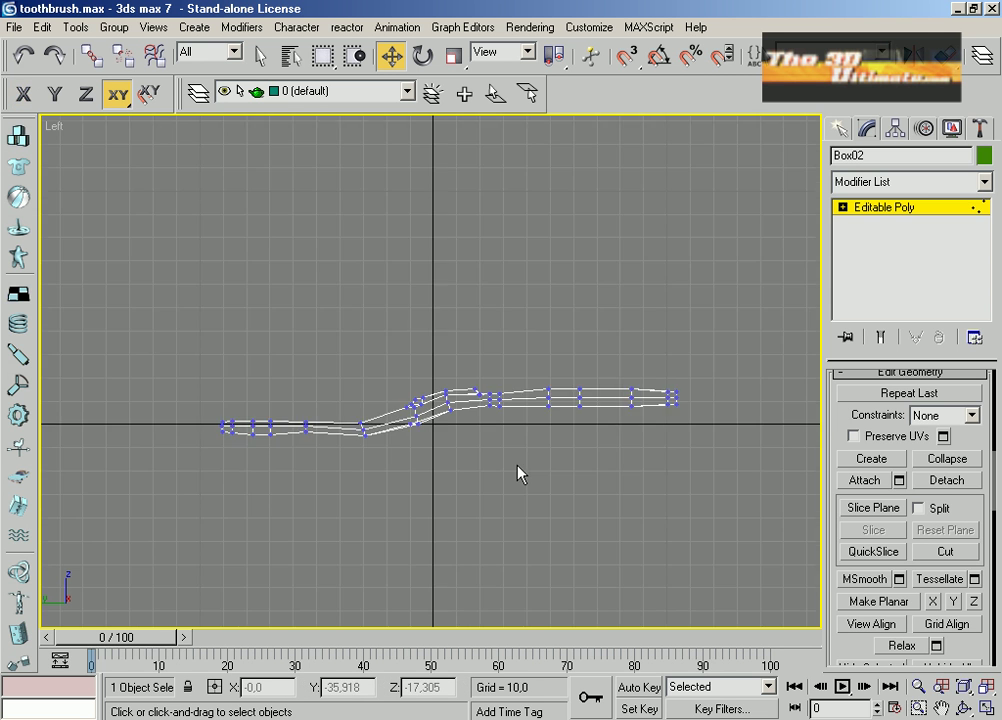
pyautogui.scroll(2, 425, 372)
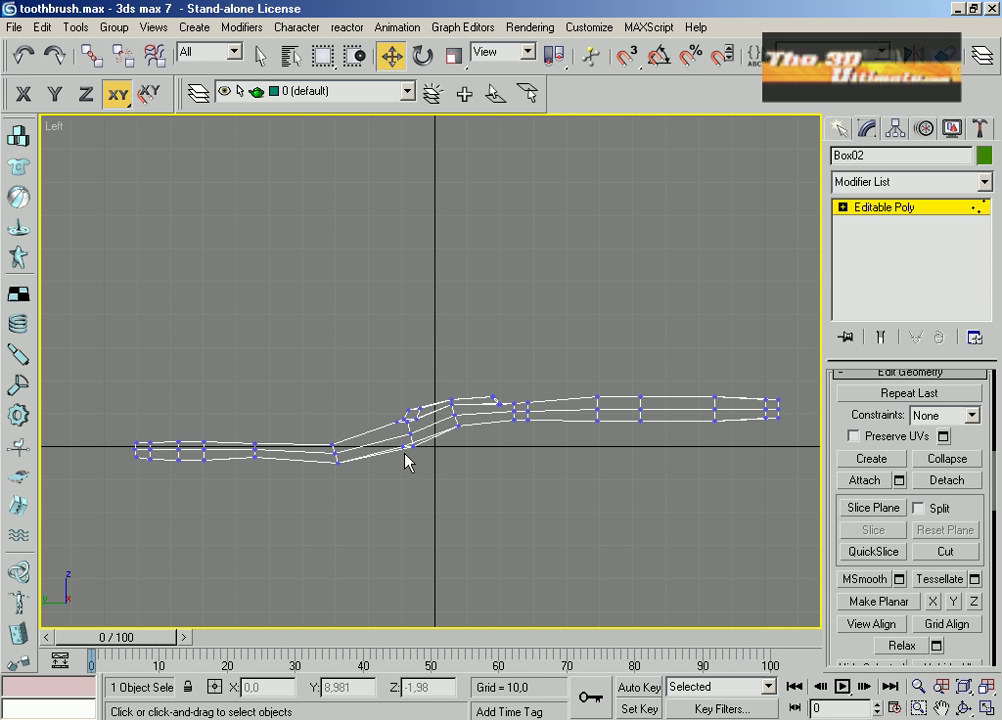
pyautogui.moveTo(115, 425); pyautogui.dragTo(230, 480)
pyautogui.moveTo(176, 379); pyautogui.dragTo(167, 393)
pyautogui.click(493, 390)
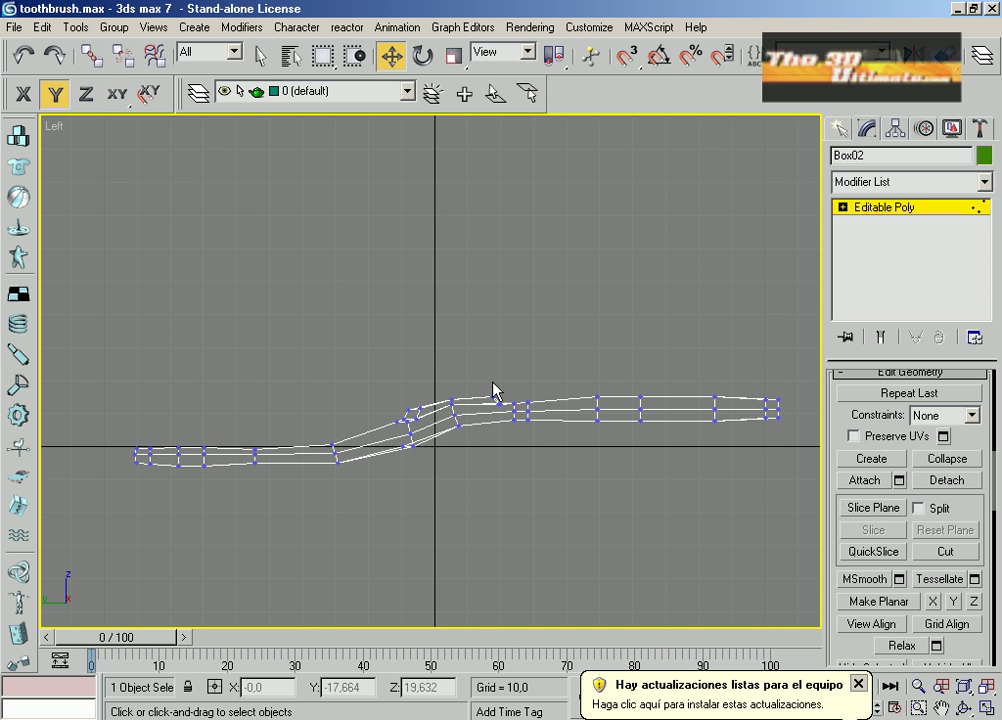
# Shift the handle and pad vertices along X away from the head, and nudge the pad's front vertices back toward it
pyautogui.moveTo(799, 499); pyautogui.dragTo(799, 499)
pyautogui.press('F5')
pyautogui.moveTo(630, 410); pyautogui.dragTo(645, 410)
pyautogui.click(411, 398)
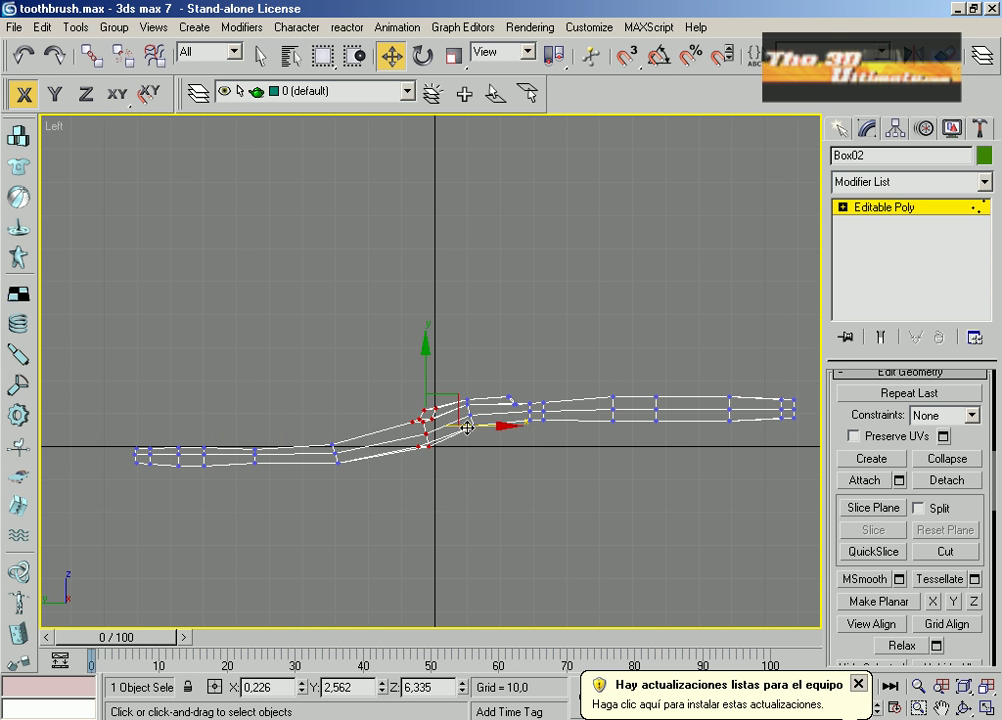
pyautogui.moveTo(467, 428); pyautogui.dragTo(457, 427)
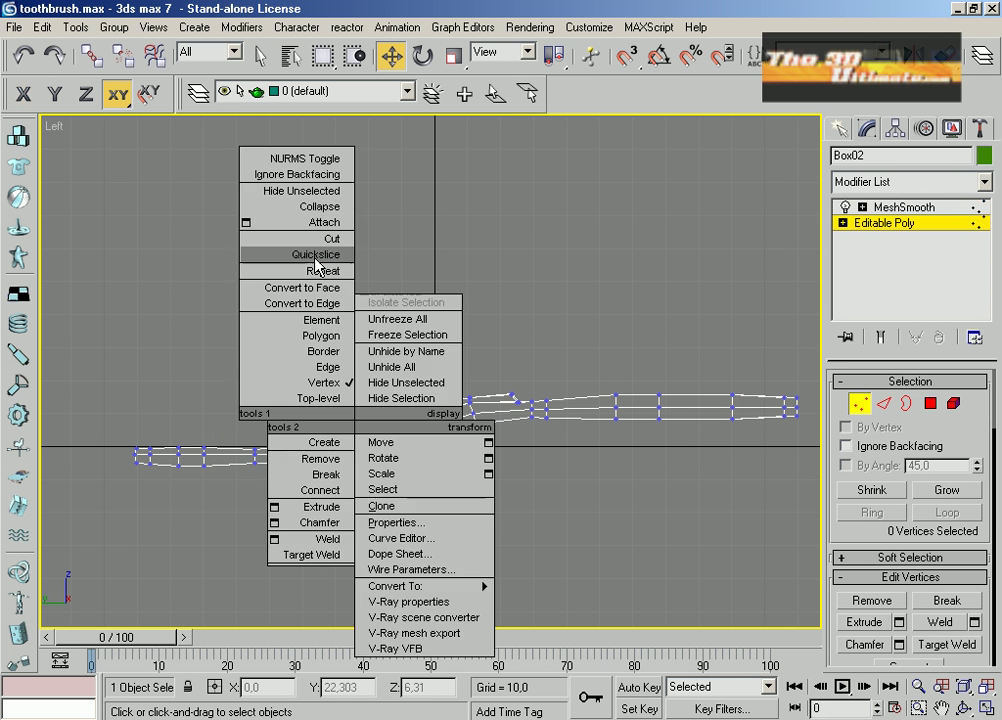
# QuickSlice a new vertex row across the slope between neck and pad, and move the pad and handle vertices slightly upward
pyautogui.click(370, 436)
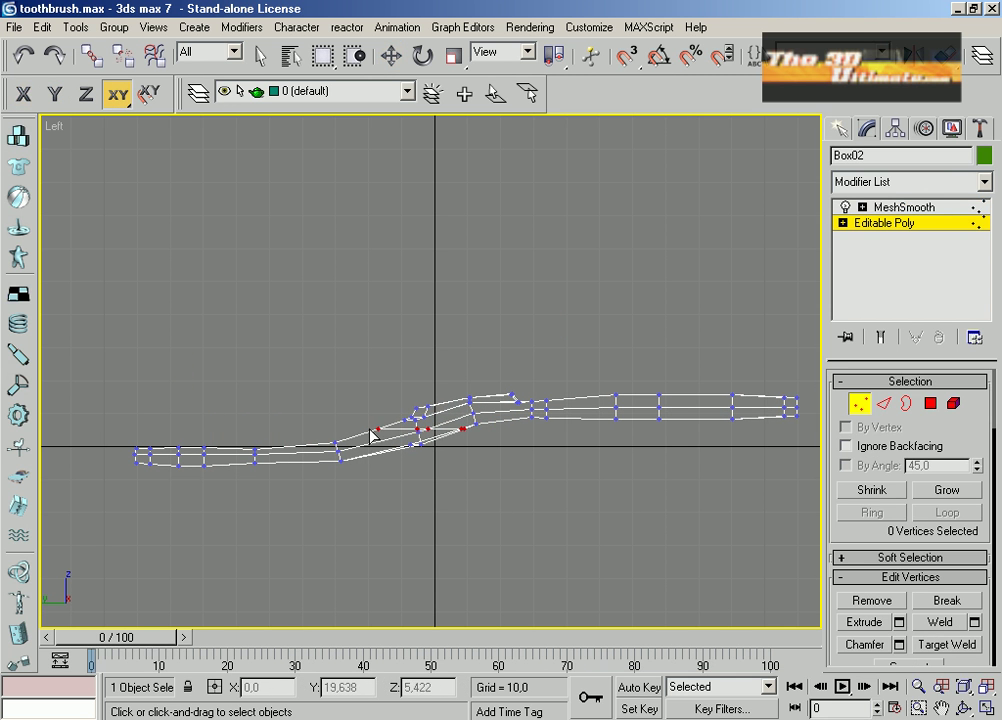
pyautogui.press('w')
pyautogui.moveTo(412, 275); pyautogui.dragTo(810, 470)
pyautogui.moveTo(600, 385); pyautogui.dragTo(604, 360)
pyautogui.moveTo(370, 416); pyautogui.dragTo(392, 460)
pyautogui.click(407, 376)
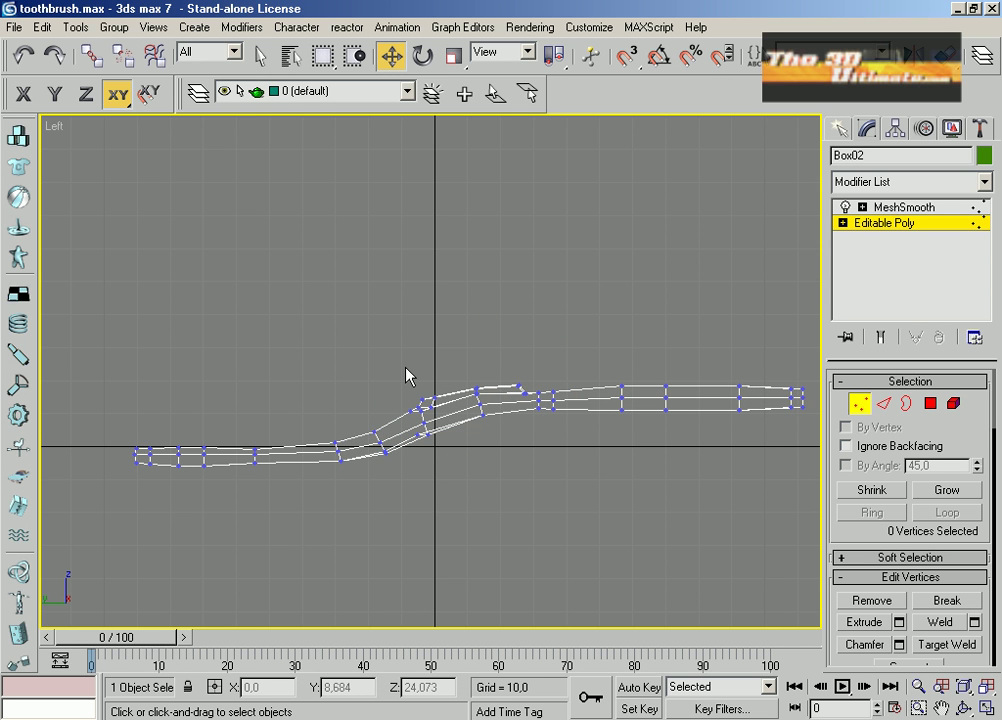
# Scale the vertex row at the neck bend to about 78% along Y and move the head vertices along X toward the handle
pyautogui.moveTo(324, 414); pyautogui.dragTo(352, 470)
pyautogui.press('r')
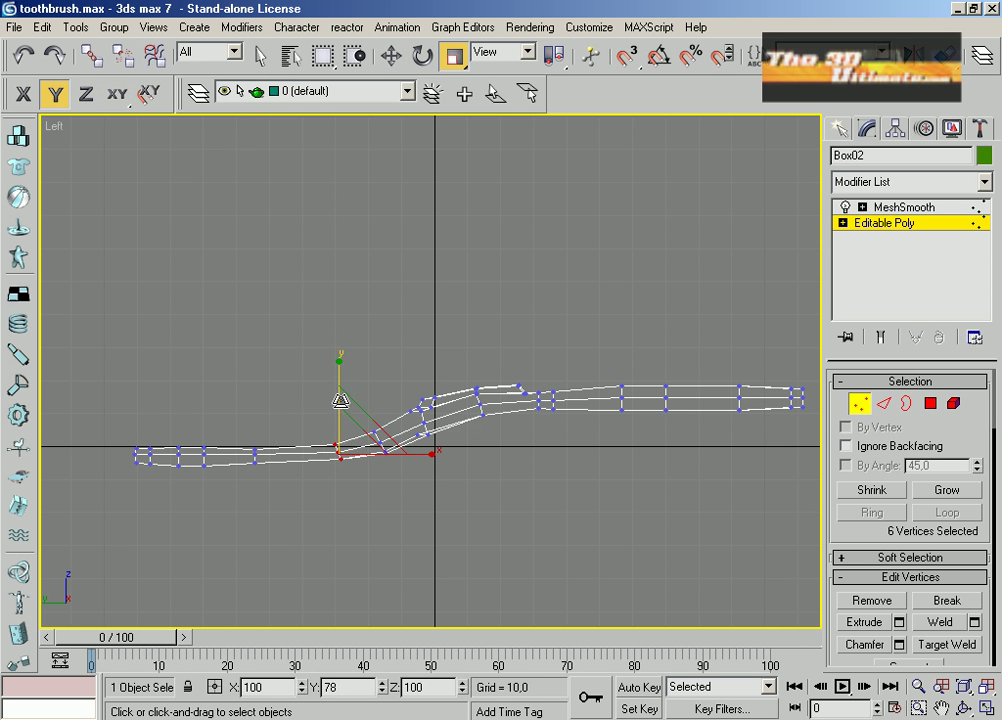
pyautogui.moveTo(118, 425); pyautogui.dragTo(350, 482)
pyautogui.press('w')
pyautogui.moveTo(233, 456); pyautogui.dragTo(268, 453)
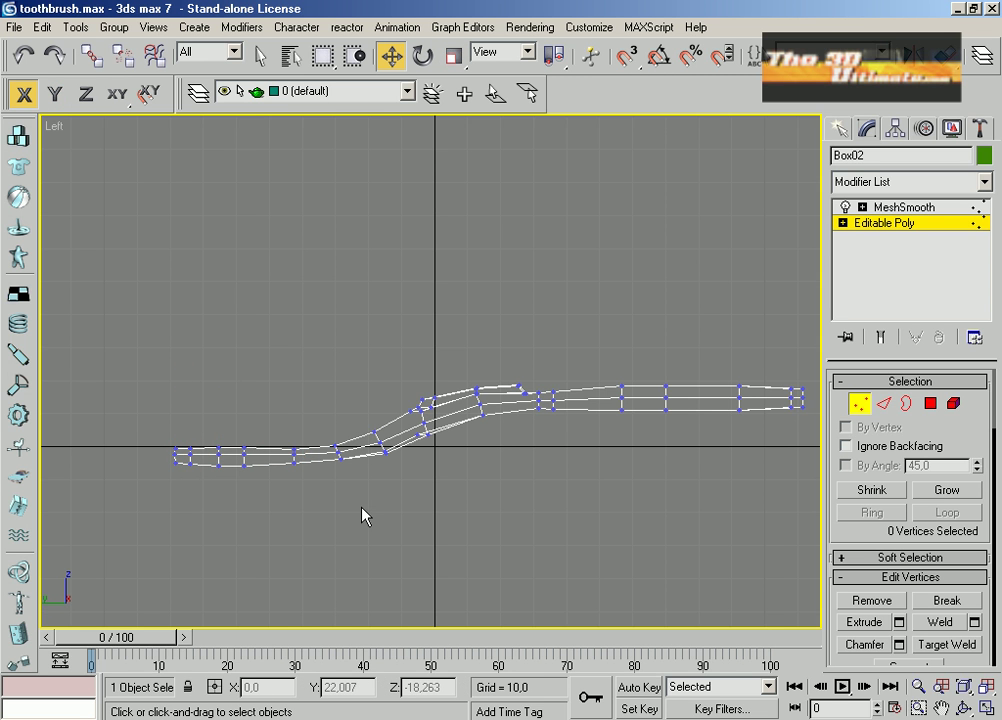
# Raise the pad's rear edge vertices together with the top vertices of the row just behind the pad
pyautogui.scroll(3, 537, 385)
pyautogui.moveTo(630, 395); pyautogui.dragTo(667, 455)
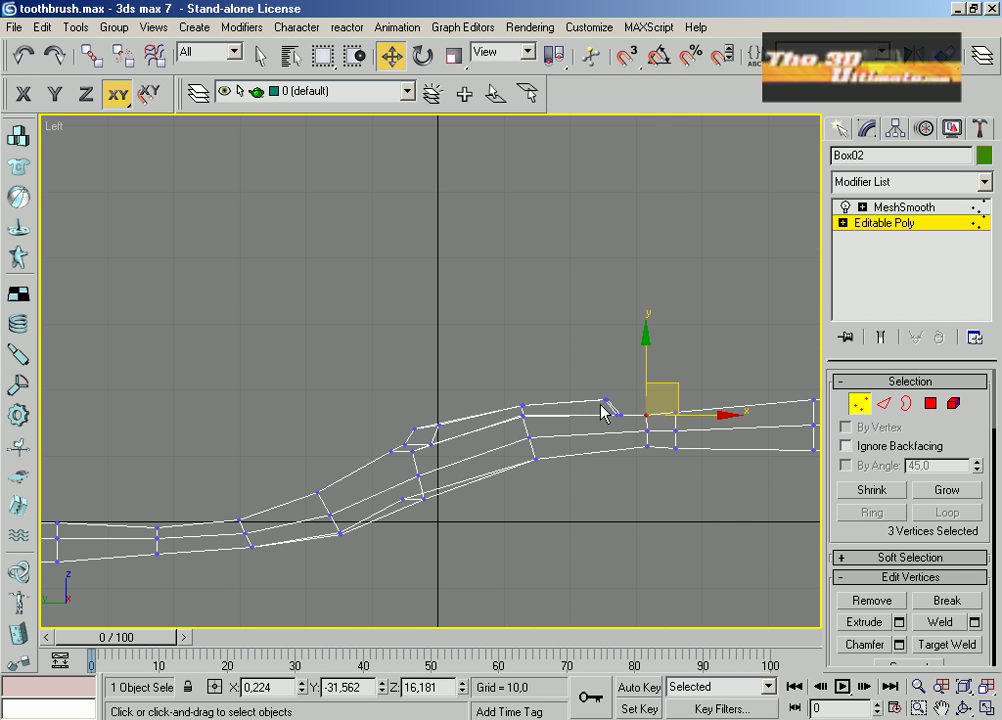
pyautogui.keyDown('ctrl'); pyautogui.moveTo(603, 412); pyautogui.dragTo(664, 386); pyautogui.keyUp('ctrl')
pyautogui.click(648, 472)
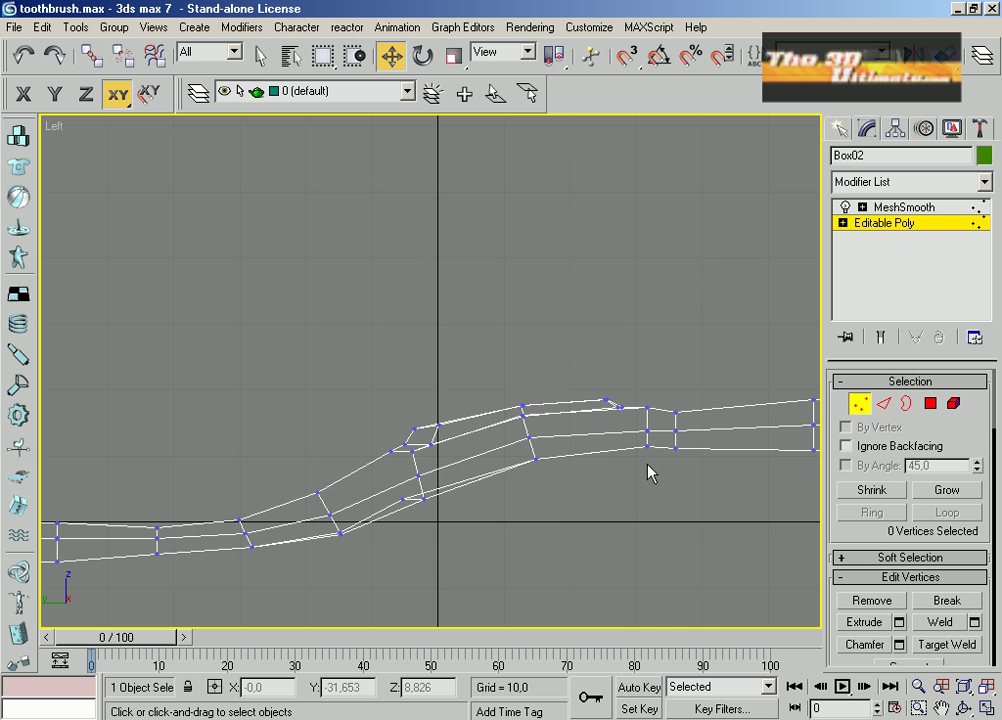
# Contour the handle by raising the top vertices of two spaced rows and lowering the bottom vertices of its two rear rows
pyautogui.moveTo(667, 494); pyautogui.dragTo(390, 450, button='middle')
pyautogui.moveTo(471, 363); pyautogui.dragTo(508, 410)
pyautogui.moveTo(712, 378); pyautogui.dragTo(745, 410)
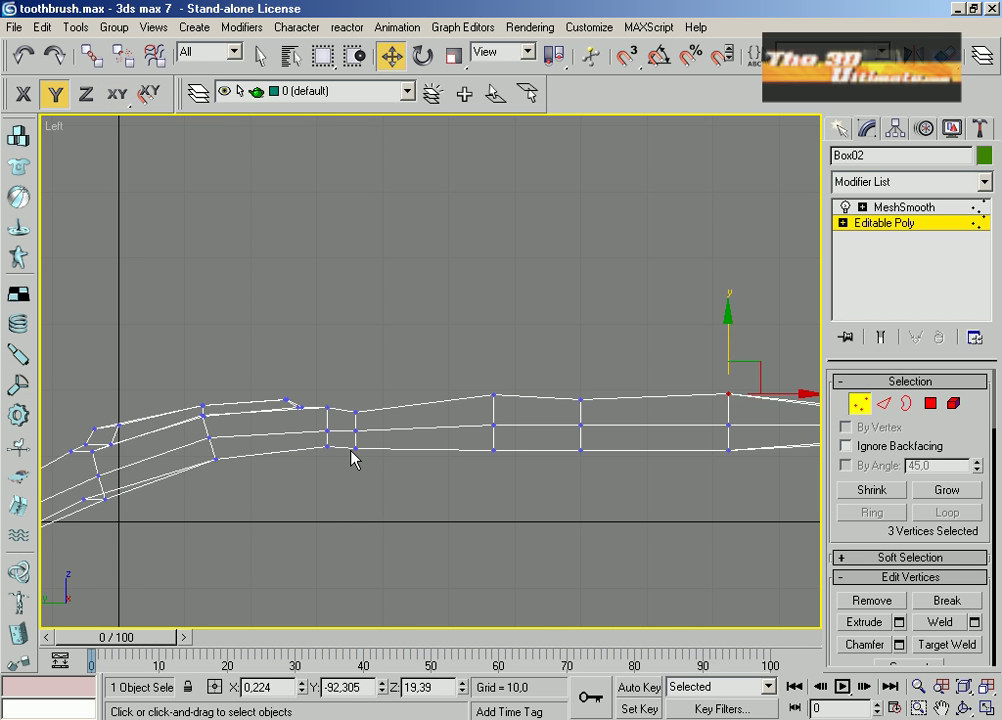
pyautogui.moveTo(778, 508); pyautogui.dragTo(778, 508)
pyautogui.moveTo(655, 405); pyautogui.dragTo(575, 447)
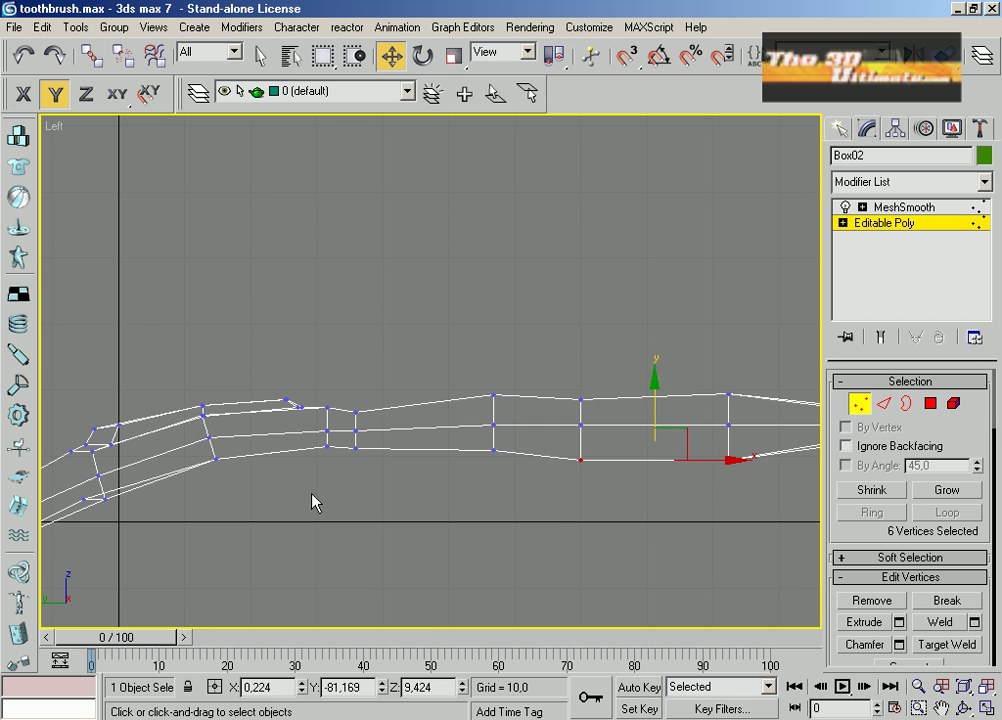
# In the perspective view, select the six underside polygons opposite the raised pad and inset them slightly
pyautogui.click(985, 708)
pyautogui.click(985, 708)
pyautogui.click(963, 708)
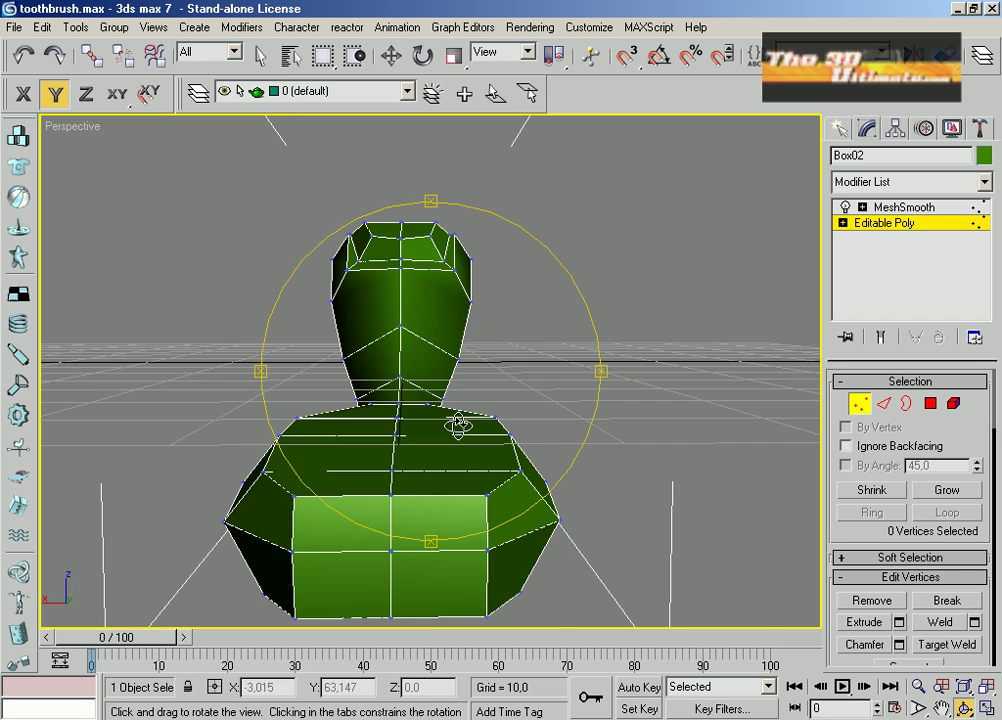
pyautogui.moveTo(459, 425); pyautogui.dragTo(447, 459)
pyautogui.press('w')
pyautogui.press('4')
pyautogui.hotkey('ctrl', 'a')
pyautogui.click(405, 420)
pyautogui.keyDown('ctrl'); pyautogui.click(370, 345); pyautogui.keyUp('ctrl')
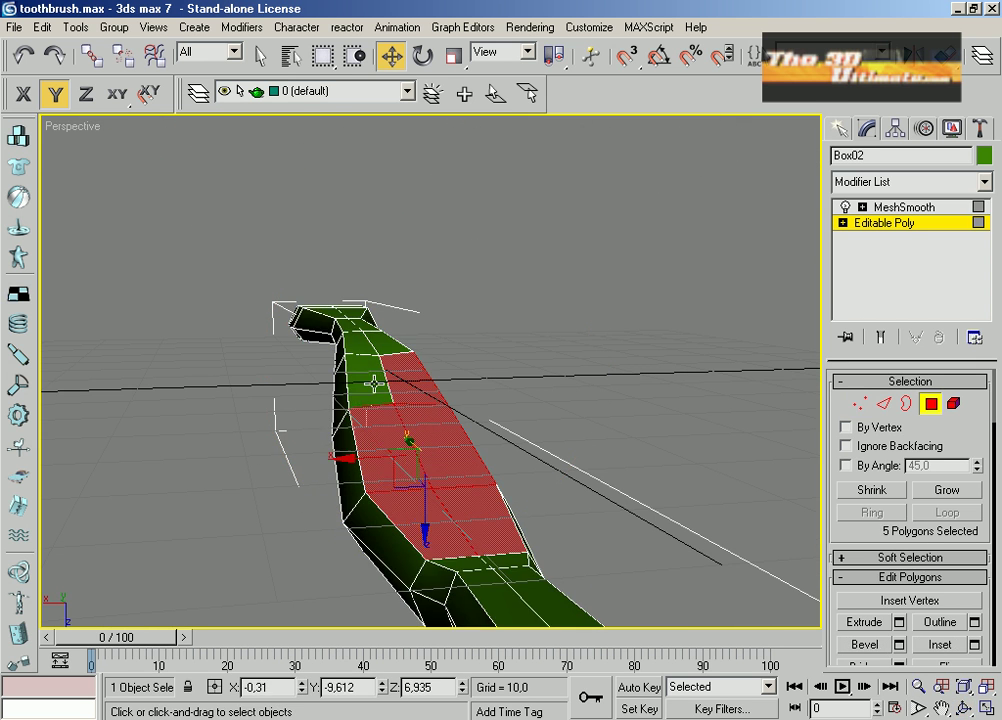
pyautogui.keyDown('ctrl'); pyautogui.click(480, 512); pyautogui.keyUp('ctrl')
pyautogui.keyDown('alt'); pyautogui.moveTo(577, 493); pyautogui.dragTo(418, 512, button='middle'); pyautogui.keyUp('alt')
pyautogui.scroll(5, 474, 416)
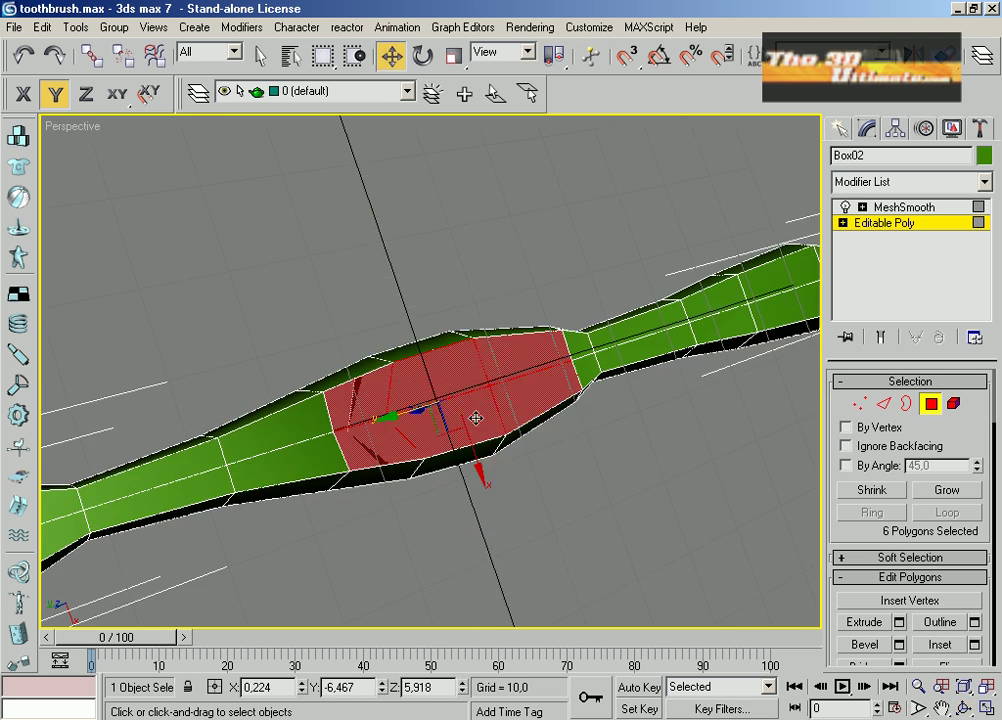
pyautogui.hotkey('shift', 'i')
pyautogui.moveTo(444, 419); pyautogui.dragTo(444, 422)
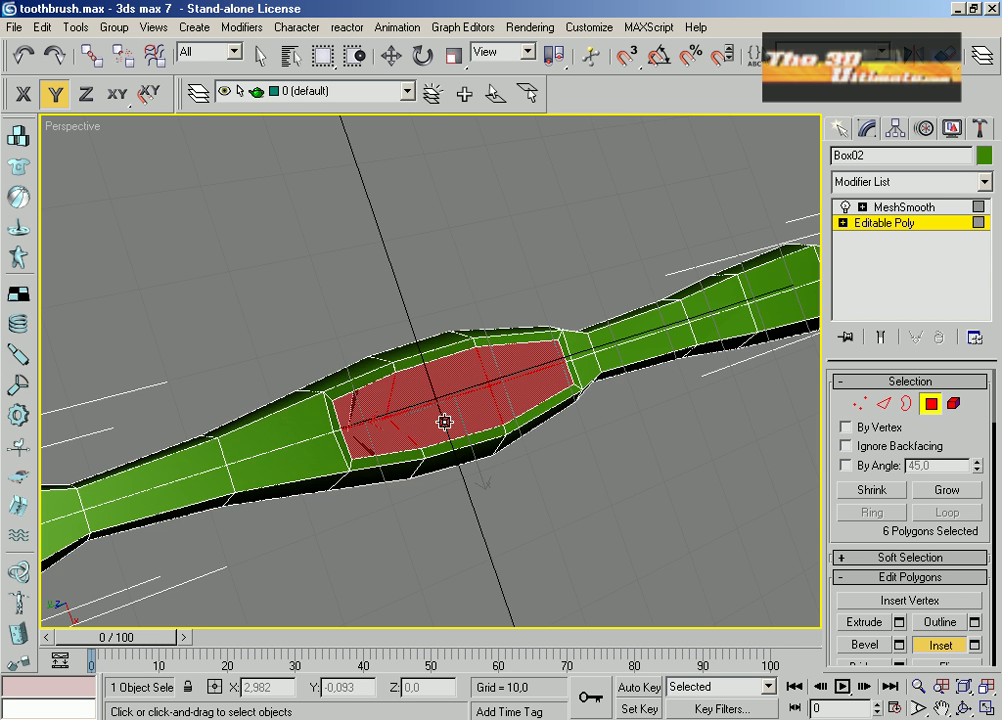
# In a wireframe bottom view, scale the six inset polygons smaller within their border
pyautogui.press('b')
pyautogui.click(862, 403)
pyautogui.press('F3')
pyautogui.press('w')
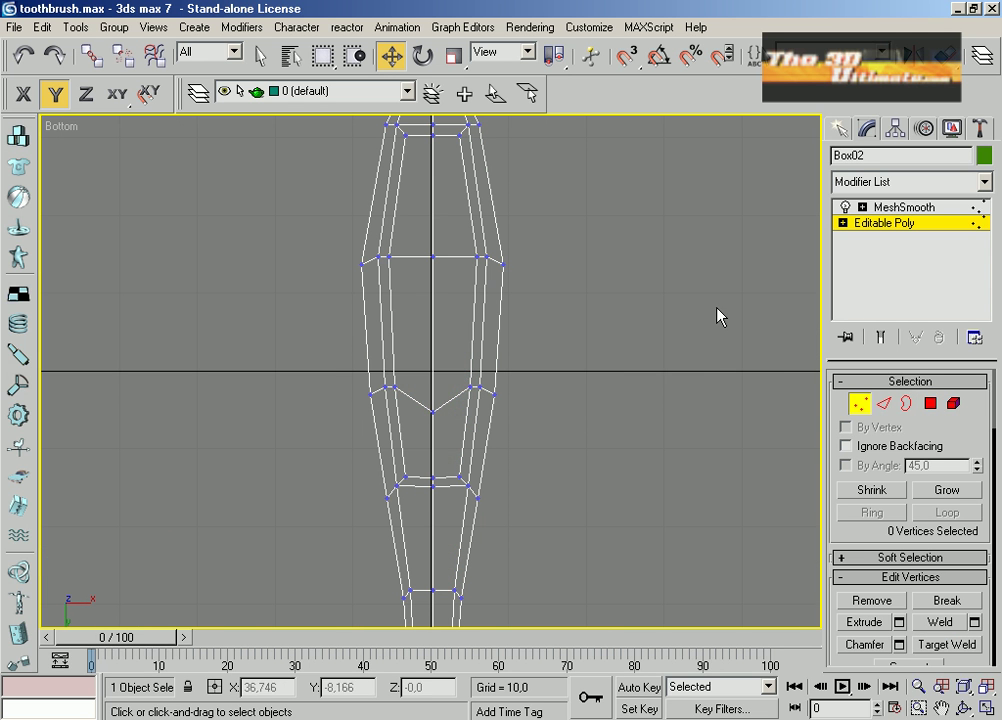
pyautogui.press('4')
pyautogui.press('r')
pyautogui.moveTo(456, 322); pyautogui.dragTo(432, 224)
pyautogui.press('1')
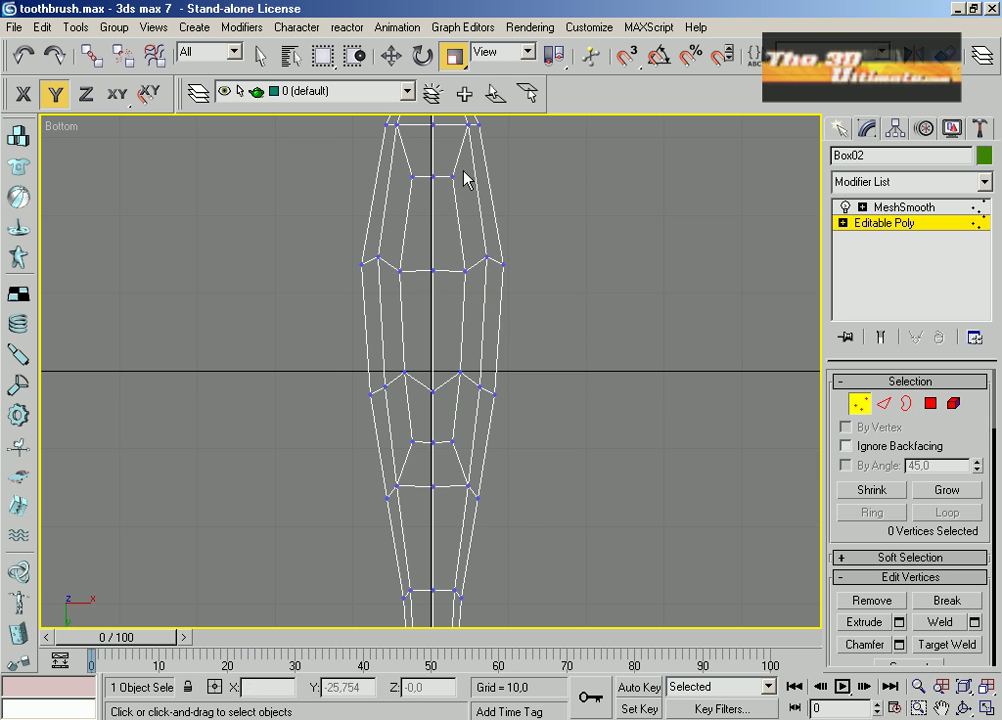
# Turn on Ignore Backfacing and scale the inset's two centre end vertices apart along Y to point both ends
pyautogui.click(845, 446)
pyautogui.click(432, 177)
pyautogui.keyDown('ctrl'); pyautogui.click(432, 442); pyautogui.keyUp('ctrl')
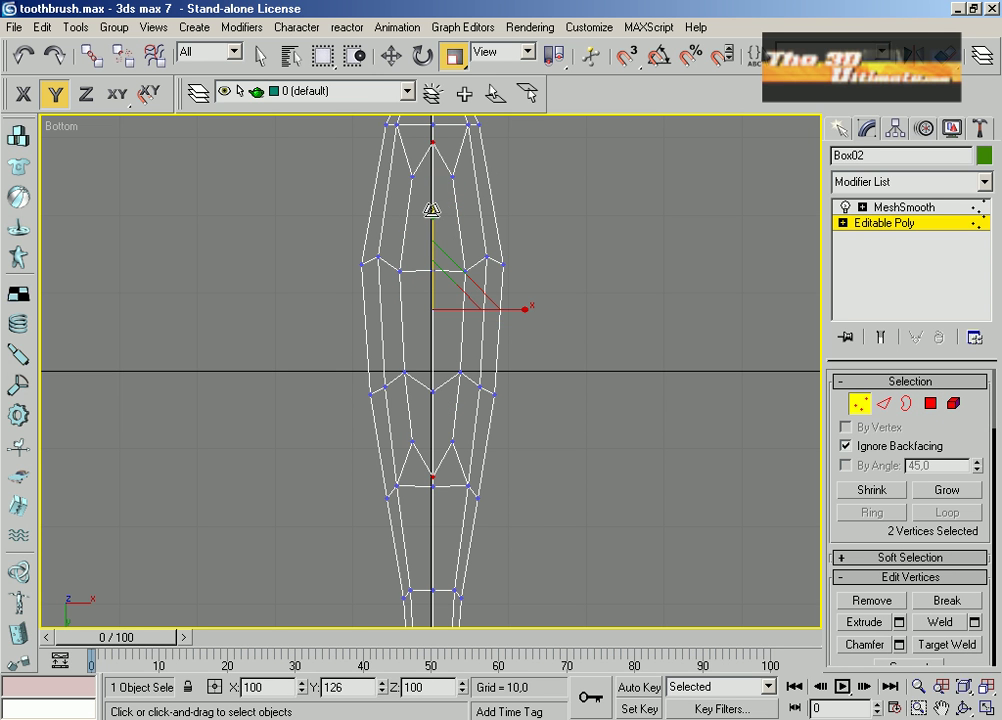
# Widen the inset outline by scaling its middle vertex rows and both end rows outward along X
pyautogui.moveTo(473, 402); pyautogui.dragTo(475, 400)
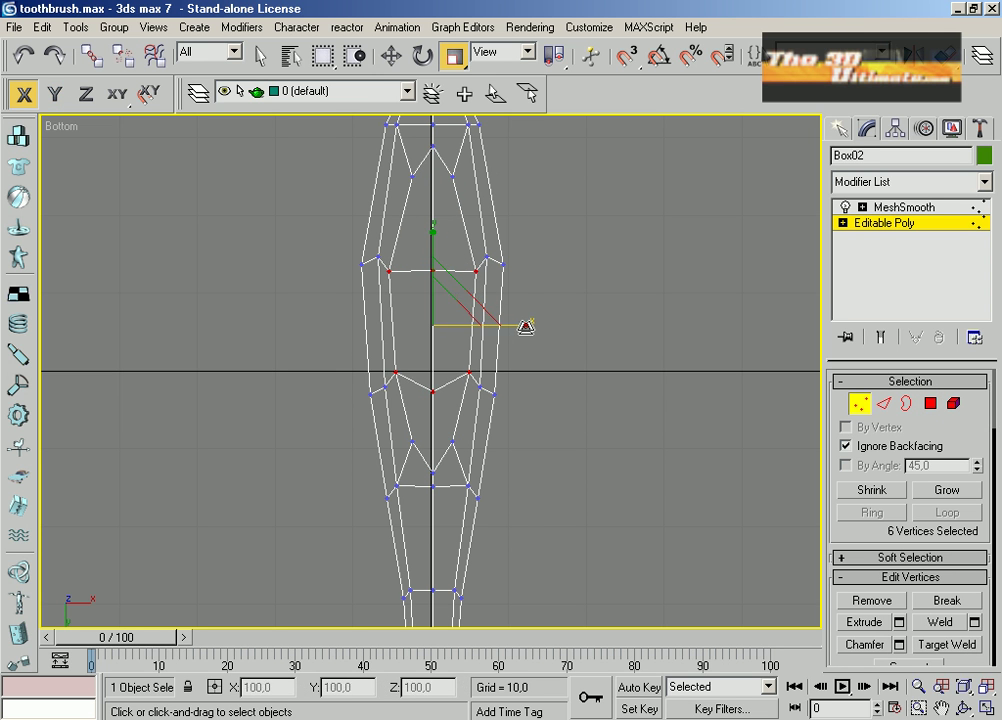
pyautogui.moveTo(398, 132); pyautogui.dragTo(468, 197)
pyautogui.moveTo(515, 167); pyautogui.dragTo(544, 166)
pyautogui.moveTo(551, 165); pyautogui.dragTo(549, 346, button='middle')
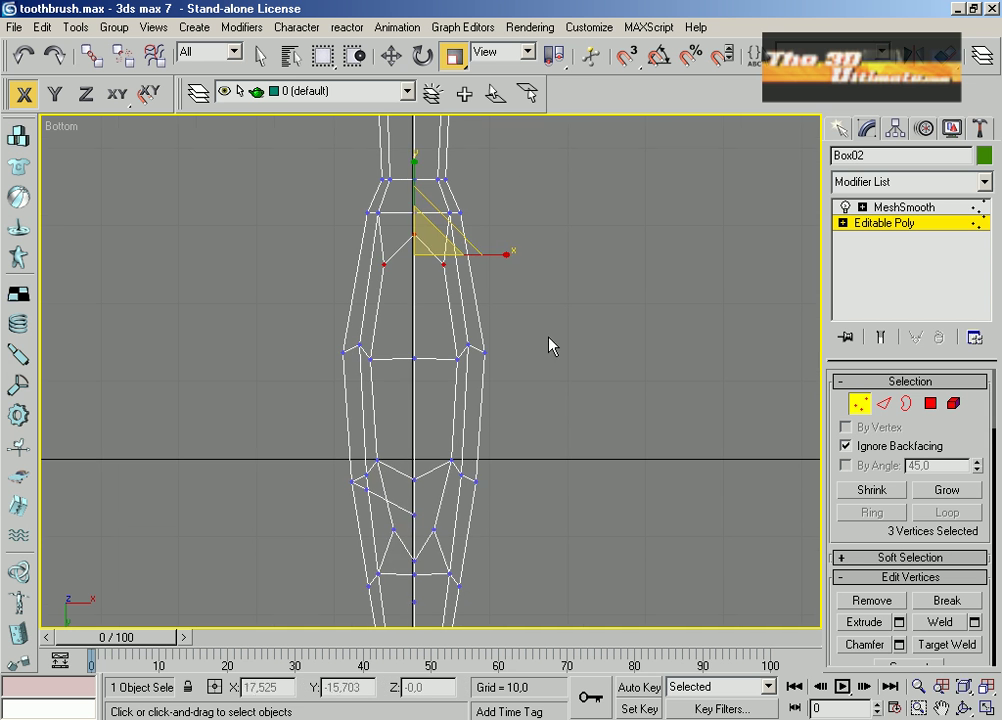
pyautogui.moveTo(447, 573); pyautogui.dragTo(447, 574)
# Scale the six inset polygons to 110% along X and shorten them along Y
pyautogui.press('4')
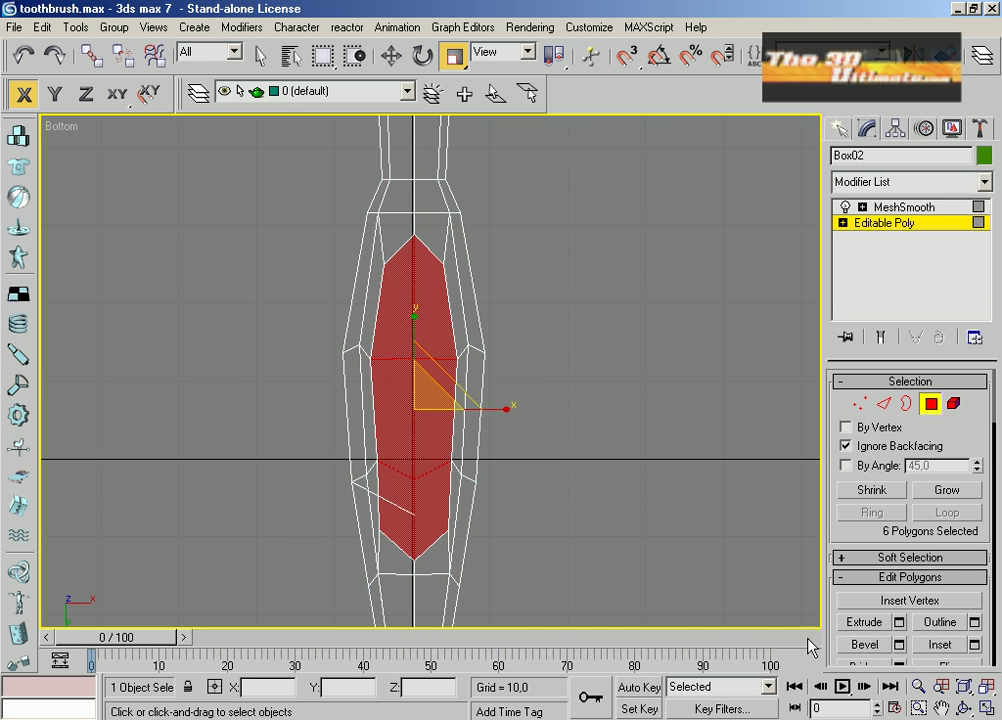
pyautogui.hotkey('ctrl', 'r')
pyautogui.moveTo(537, 414); pyautogui.dragTo(455, 408)
pyautogui.scroll(5, 431, 375)
pyautogui.click(454, 56)
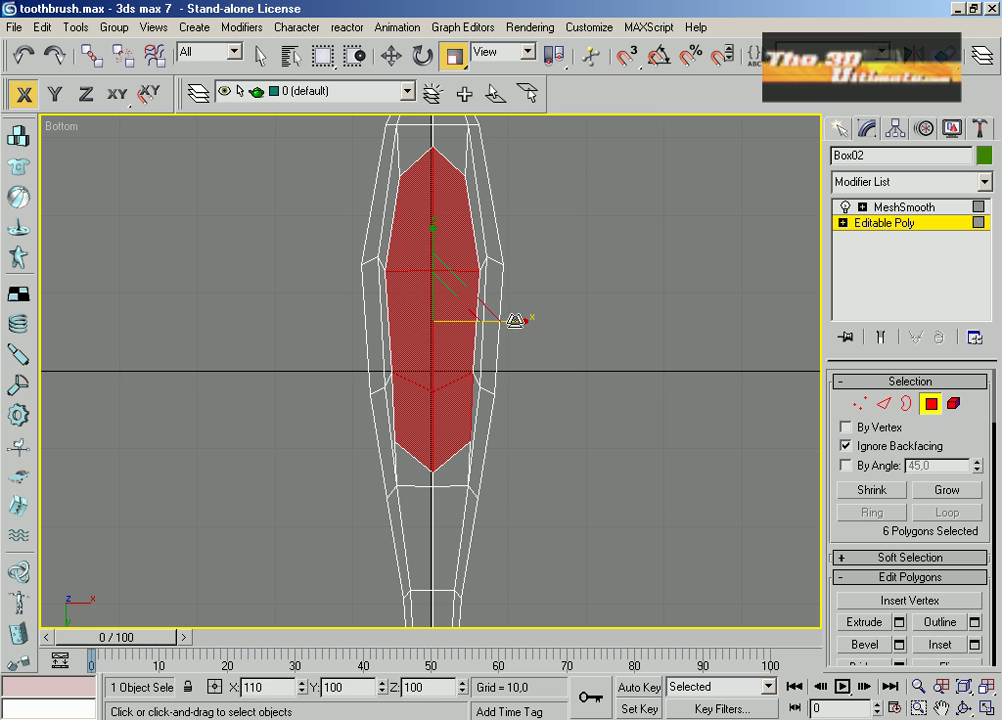
pyautogui.moveTo(434, 231); pyautogui.dragTo(432, 237)
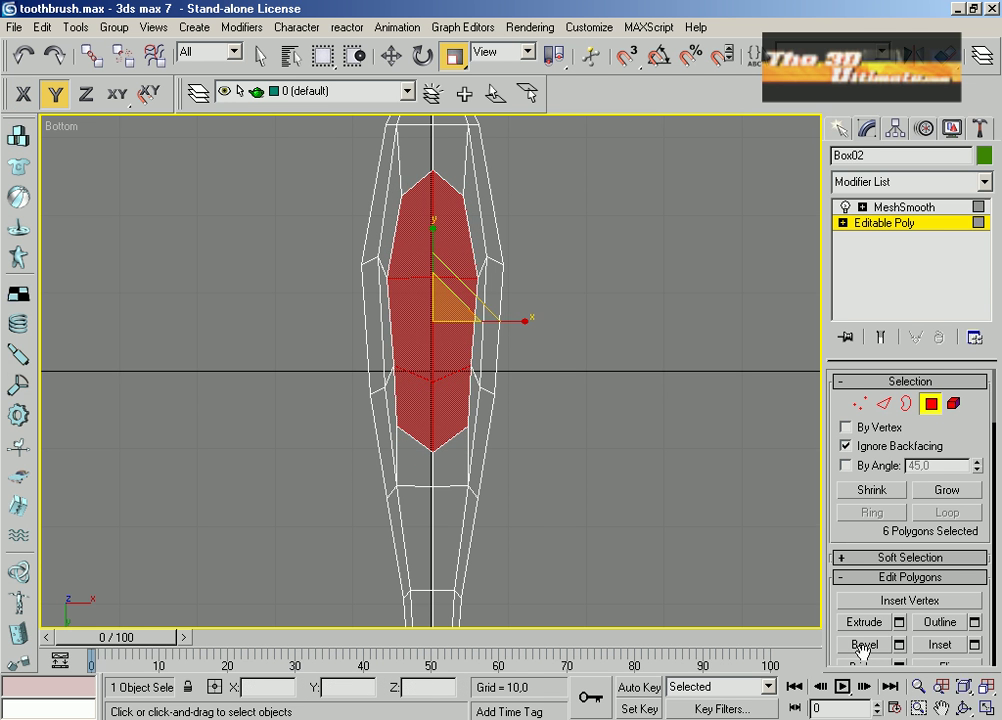
# Bevel the six underside polygons outward and scale them to about 78% along Y
pyautogui.keyDown('alt'); pyautogui.moveTo(420, 520); pyautogui.dragTo(403, 331, button='middle'); pyautogui.keyUp('alt')
pyautogui.rightClick(400, 335)
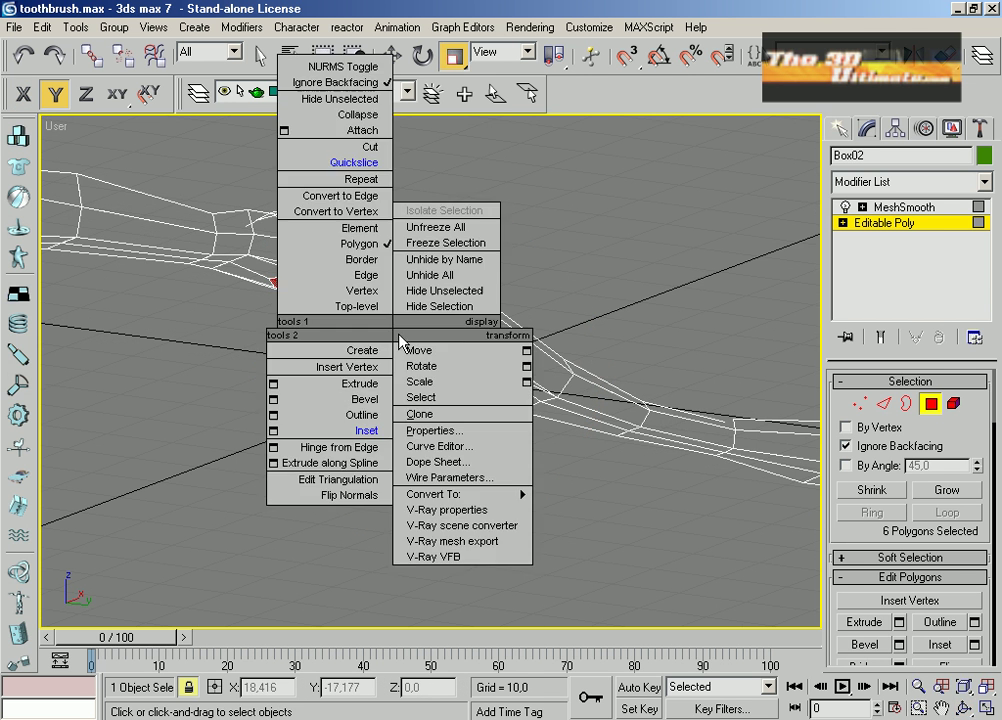
pyautogui.click(358, 398)
pyautogui.moveTo(397, 296); pyautogui.dragTo(307, 314)
pyautogui.click(963, 708)
pyautogui.click(453, 56)
pyautogui.moveTo(343, 409); pyautogui.dragTo(351, 418)
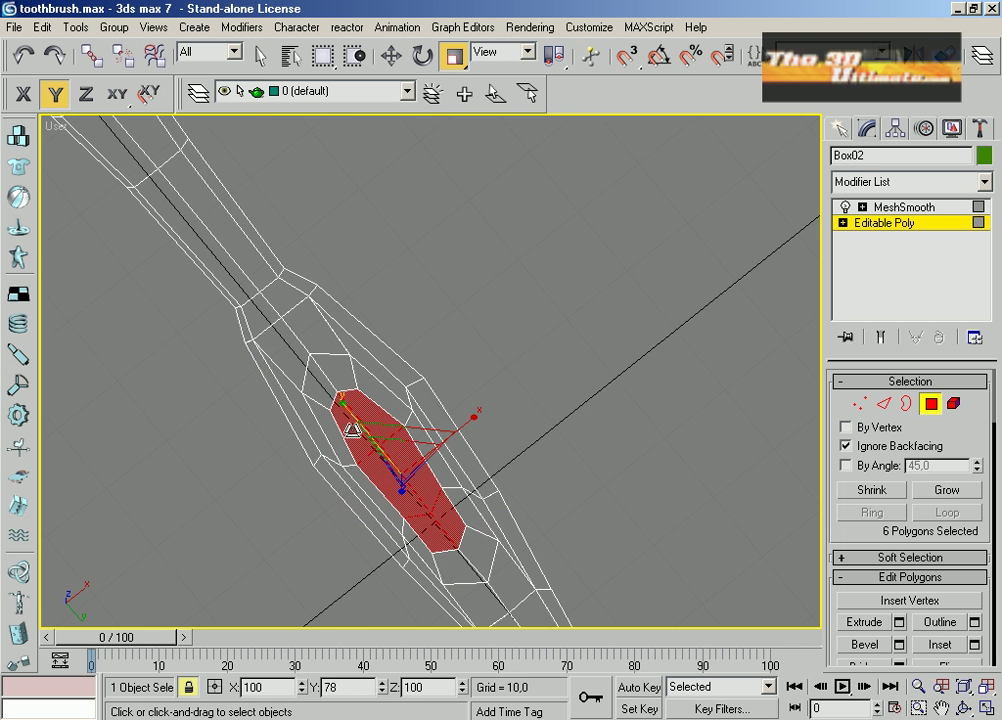
# Make the beveled underside polygons planar
pyautogui.hotkey('ctrl', 'r')
pyautogui.moveTo(400, 460); pyautogui.dragTo(425, 414)
pyautogui.scroll(-3, 833, 562)
pyautogui.scroll(-3, 850, 570)
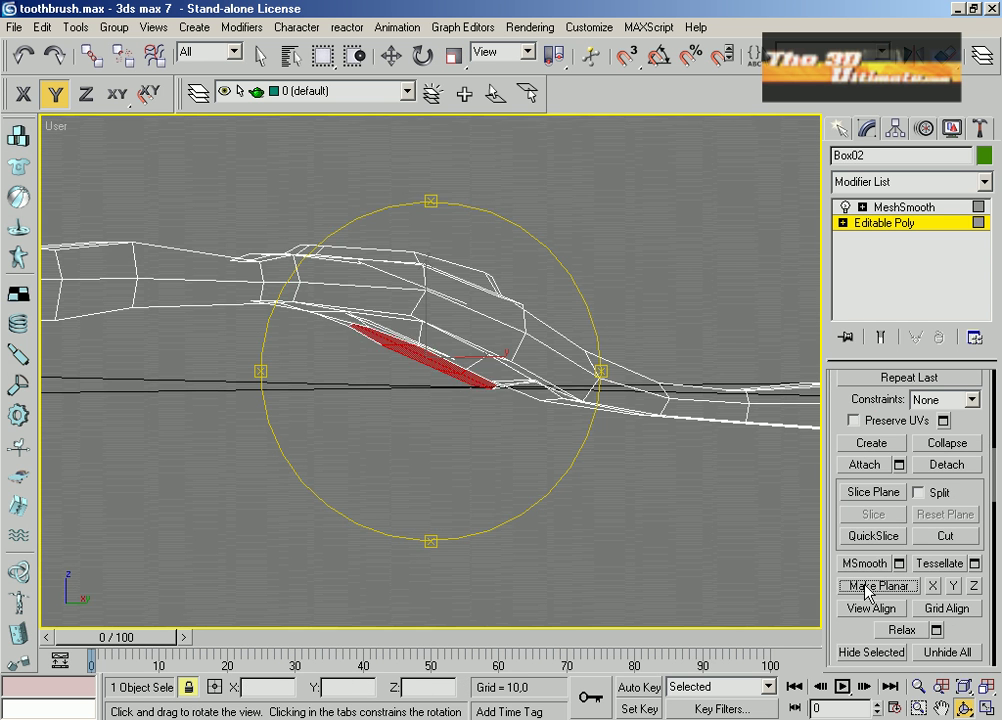
# Rotate the beveled underside polygons slightly about X and adjust their height along Z
pyautogui.click(423, 56)
pyautogui.keyDown('alt'); pyautogui.moveTo(400, 200); pyautogui.dragTo(351, 306, button='middle'); pyautogui.keyUp('alt')
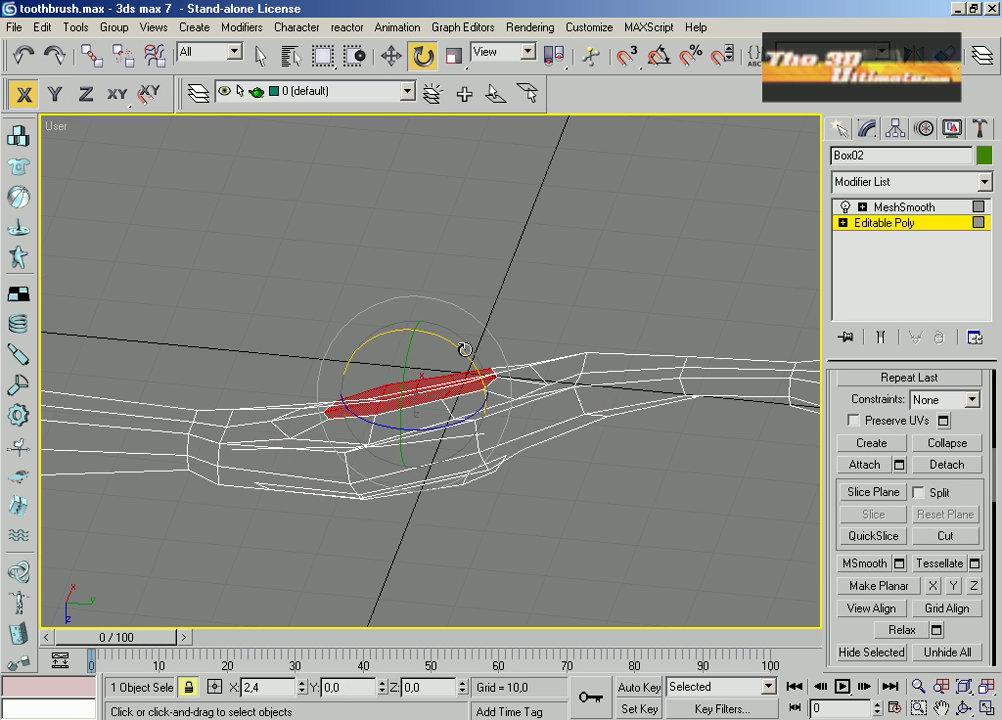
pyautogui.press('w')
pyautogui.press('F7')
pyautogui.press('p')
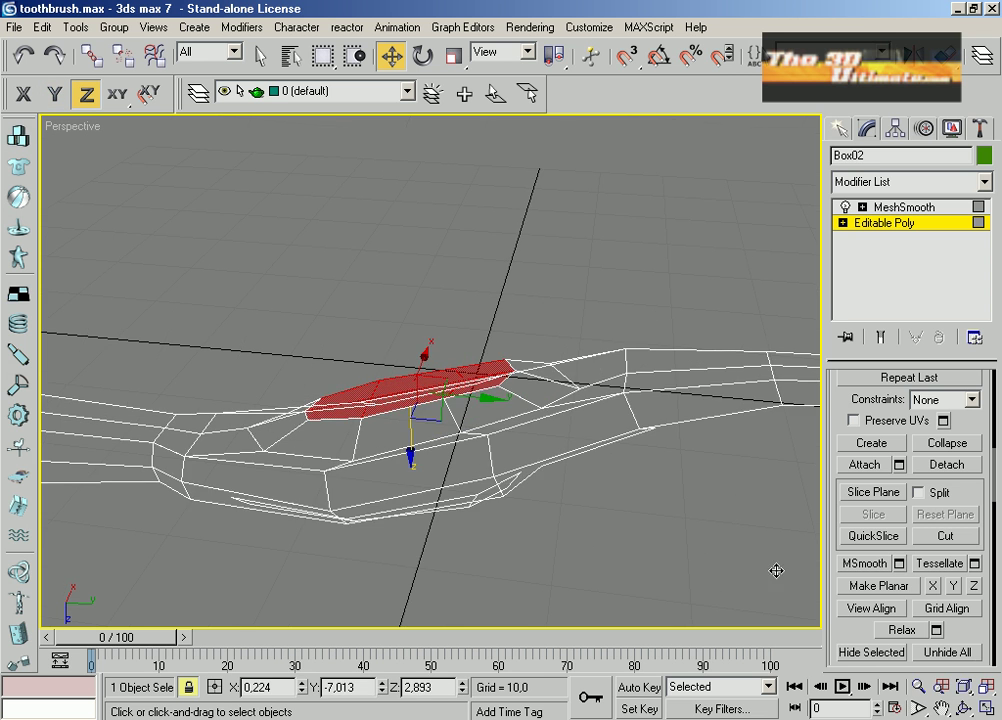
# Show the whole toothbrush in a maximized top view and activate the MeshSmooth level to check the smoothed shape
pyautogui.hotkey('ctrl', 'r')
pyautogui.moveTo(537, 441); pyautogui.dragTo(505, 396)
pyautogui.click(985, 708)
pyautogui.press('w')
pyautogui.click(243, 290)
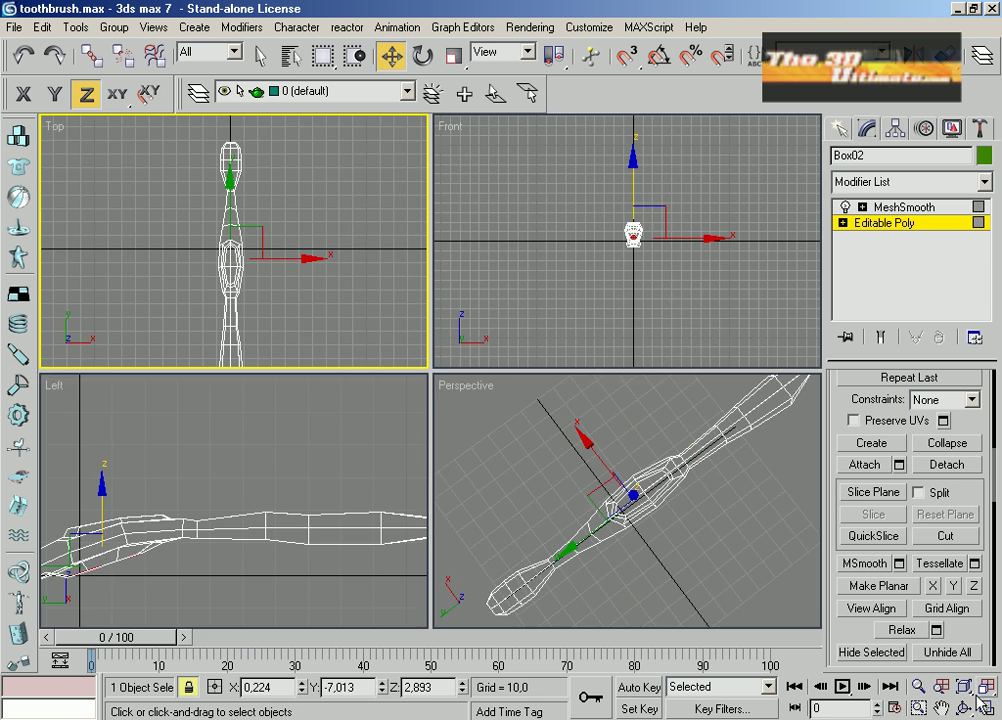
pyautogui.hotkey('alt', 'w')
pyautogui.click(897, 210)
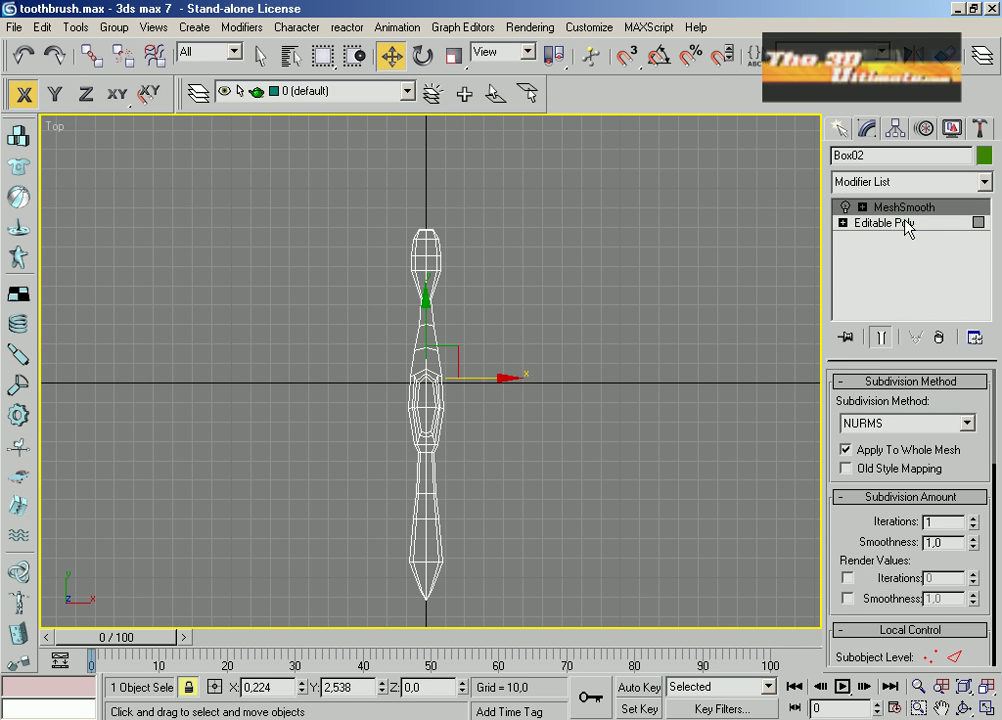
# Select all vertices from the head down to the narrow part of the handle and shift them along Y to lengthen the handle
pyautogui.click(860, 223)
pyautogui.press('1')
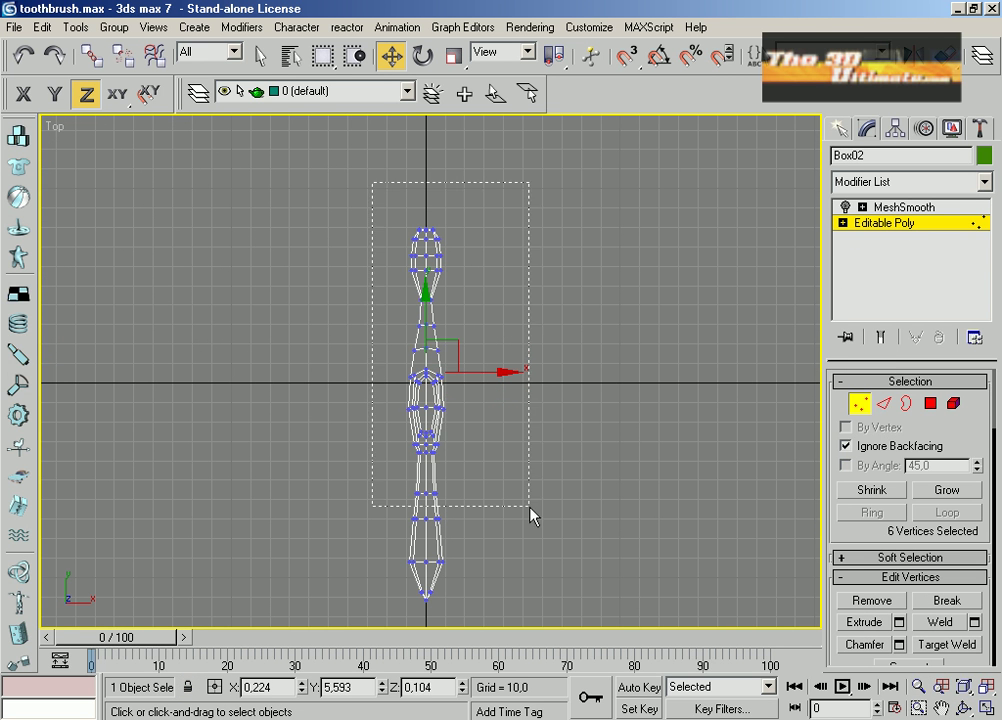
pyautogui.moveTo(530, 510); pyautogui.dragTo(530, 507)
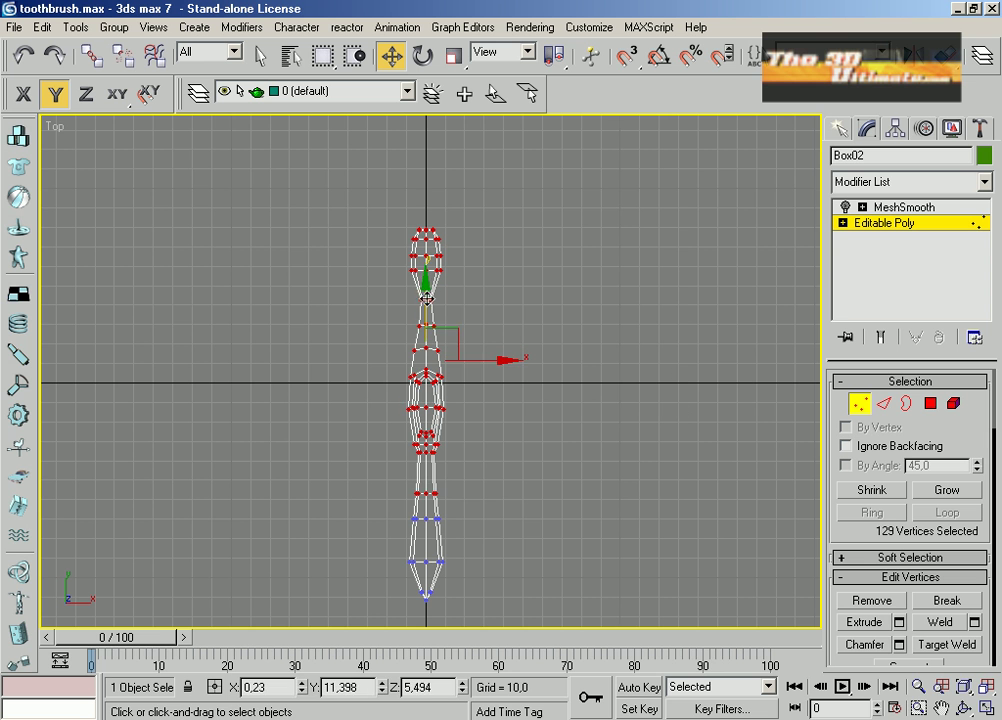
pyautogui.moveTo(426, 298); pyautogui.dragTo(426, 277)
# Scale the first vertex row below the narrow part to about 114% along X and slice a new vertex row just above it
pyautogui.click(446, 507)
pyautogui.press('r')
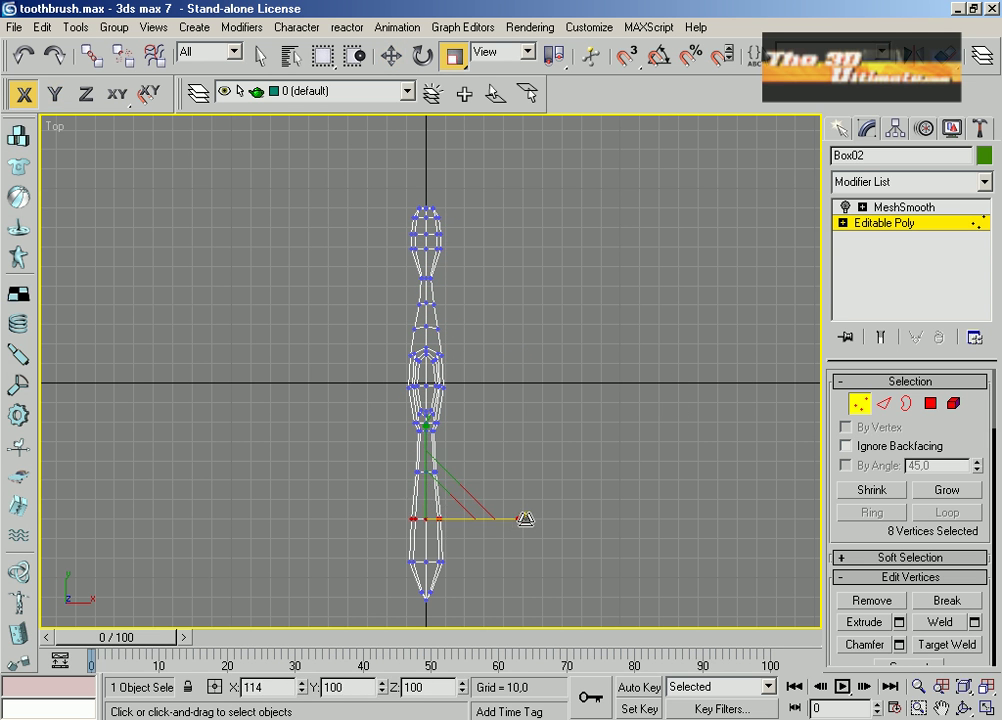
pyautogui.moveTo(446, 500); pyautogui.dragTo(416, 488)
pyautogui.scroll(2, 416, 488)
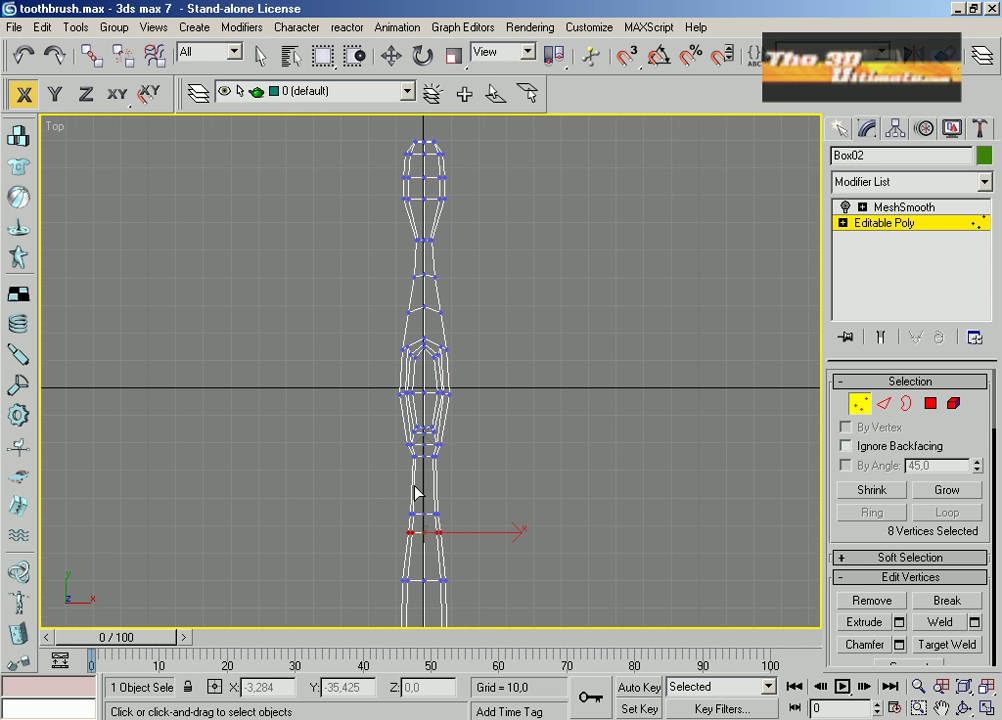
# Shift the eight-vertex row above the new slice toward the head and scale it uniformly to about 82%
pyautogui.press('w')
pyautogui.press('r')
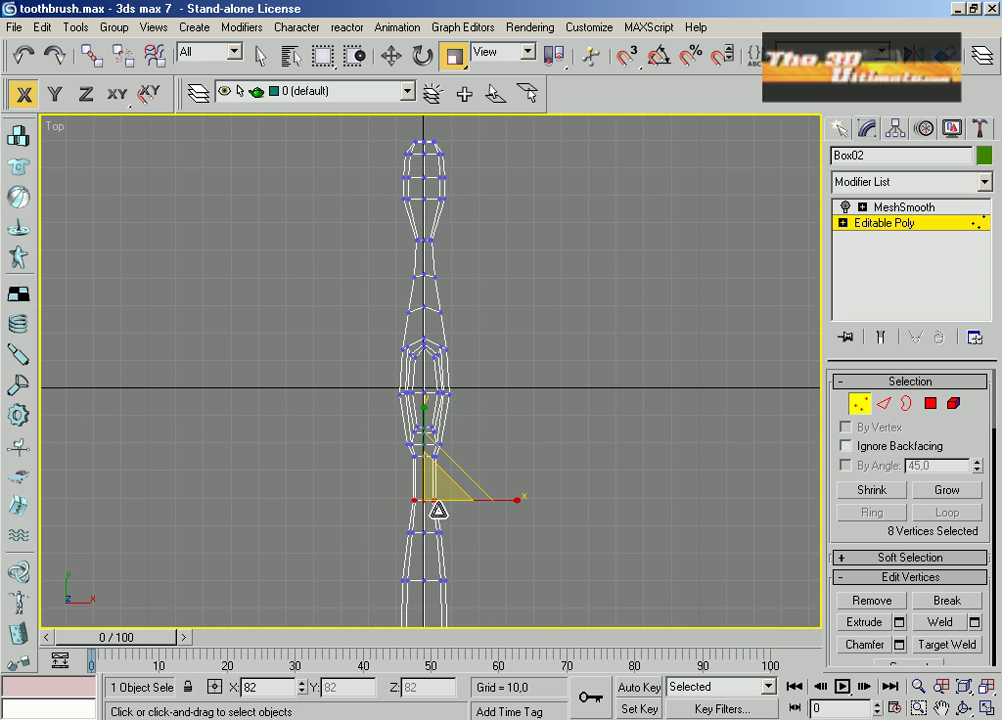
pyautogui.click(413, 510)
pyautogui.scroll(-2, 413, 510)
pyautogui.click(508, 560)
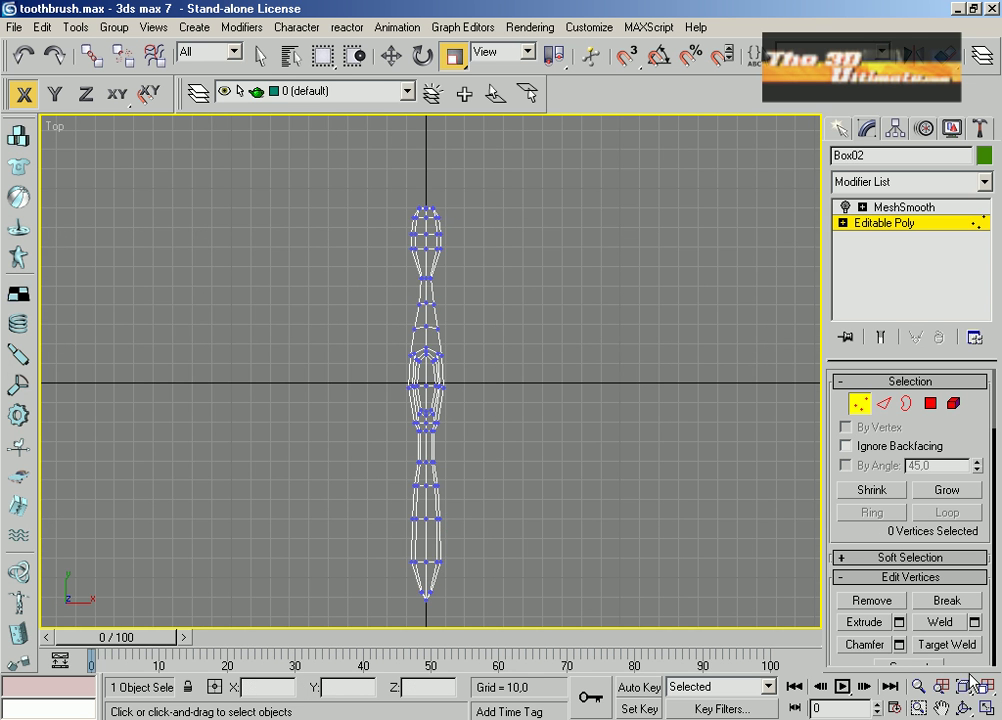
# Delete the MeshSmooth modifier from the toothbrush and show the model in a maximized perspective view
pyautogui.hotkey('alt', 'w')
pyautogui.click(577, 519)
pyautogui.hotkey('ctrl', 'r')
pyautogui.moveTo(755, 545); pyautogui.dragTo(778, 362)
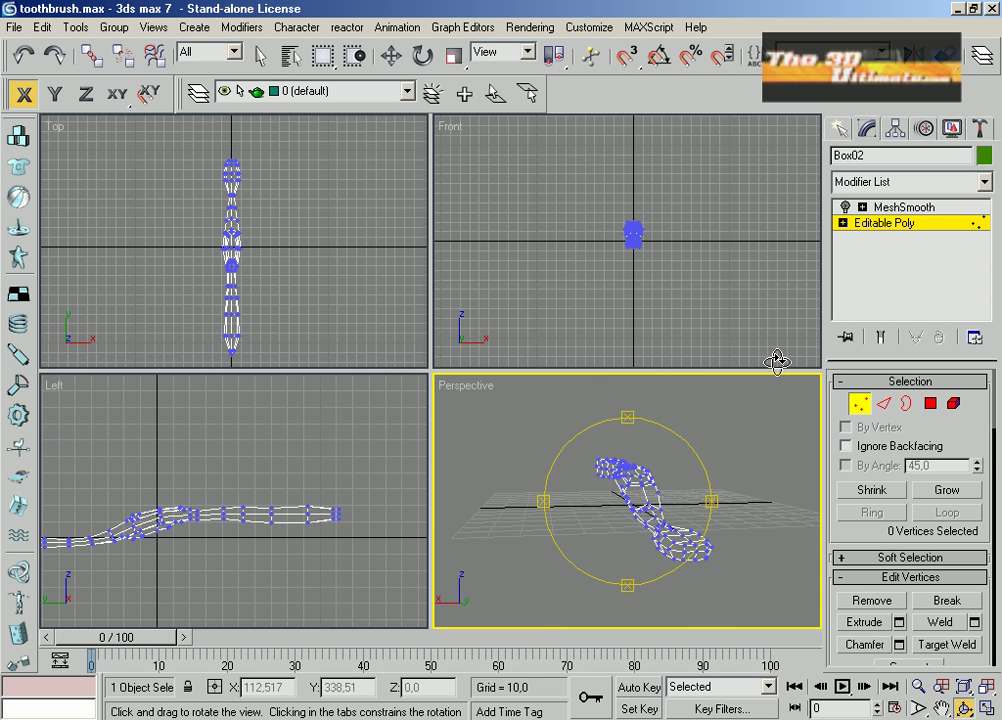
pyautogui.click(897, 207)
pyautogui.click(938, 337)
pyautogui.hotkey('alt', 'w')
# Apply a new MeshSmooth modifier with the Classic method to the whole mesh and show the toothbrush shaded
pyautogui.click(192, 28)
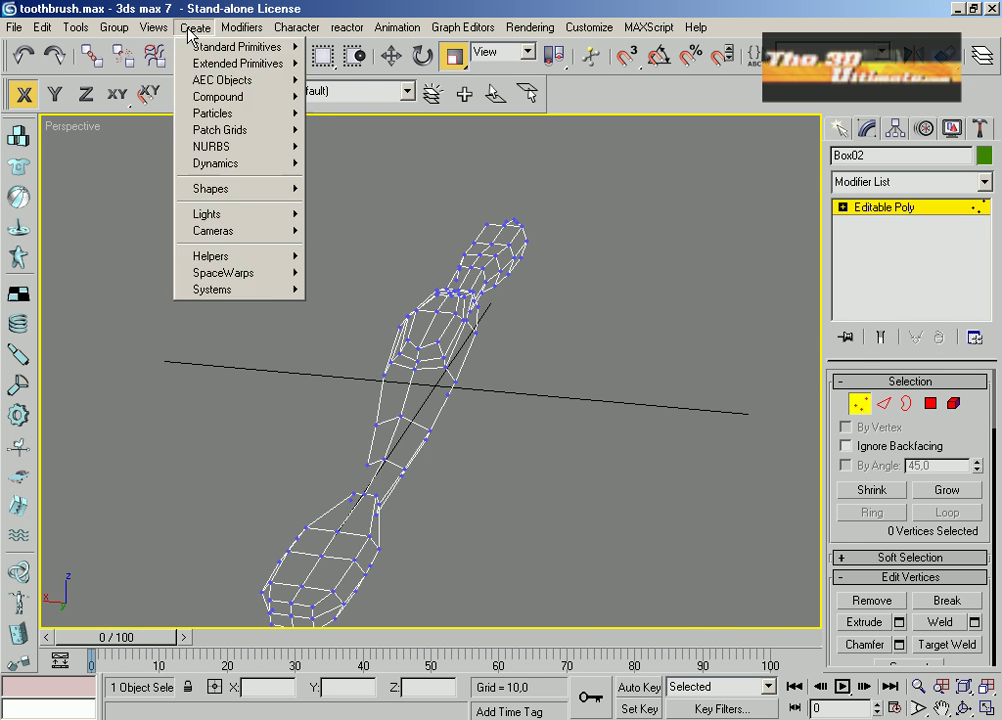
pyautogui.moveTo(241, 27)
pyautogui.moveTo(306, 217)
pyautogui.click(409, 233)
pyautogui.press('F3')
pyautogui.click(880, 452)
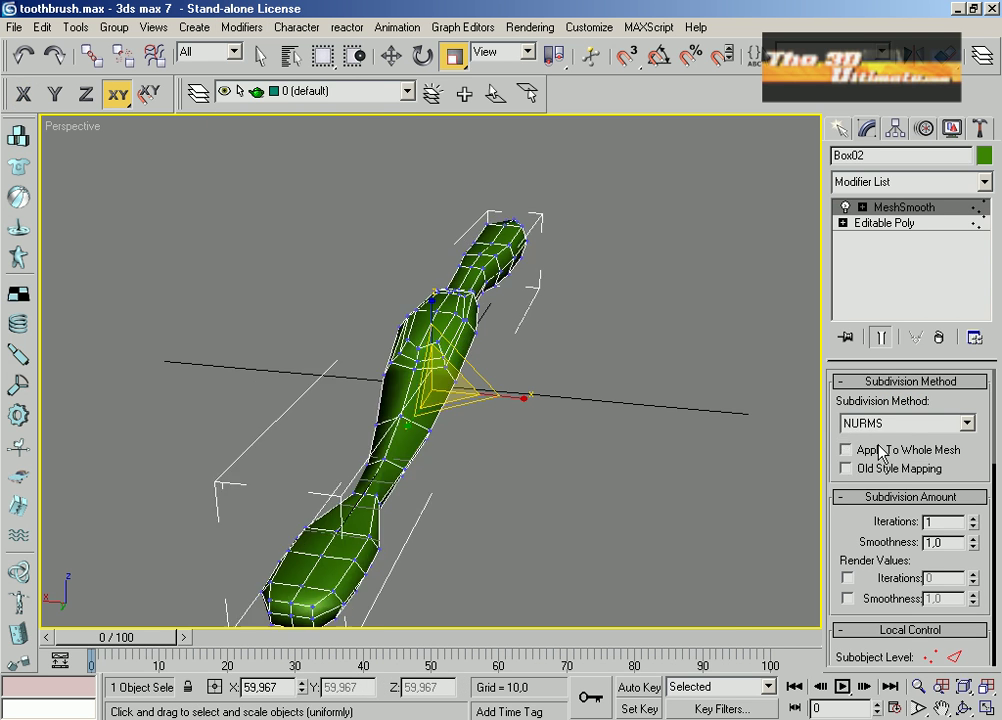
pyautogui.click(906, 423)
pyautogui.click(880, 439)
pyautogui.click(846, 450)
pyautogui.hotkey('ctrl', 'r')
pyautogui.moveTo(445, 416); pyautogui.dragTo(330, 402)
pyautogui.press('Escape')
pyautogui.click(895, 207)
pyautogui.click(620, 517)
pyautogui.hotkey('ctrl', 'r')
pyautogui.hotkey('ctrl', 'z')
pyautogui.hotkey('alt', 'w')
pyautogui.rightClick(410, 239)
pyautogui.click(554, 54)
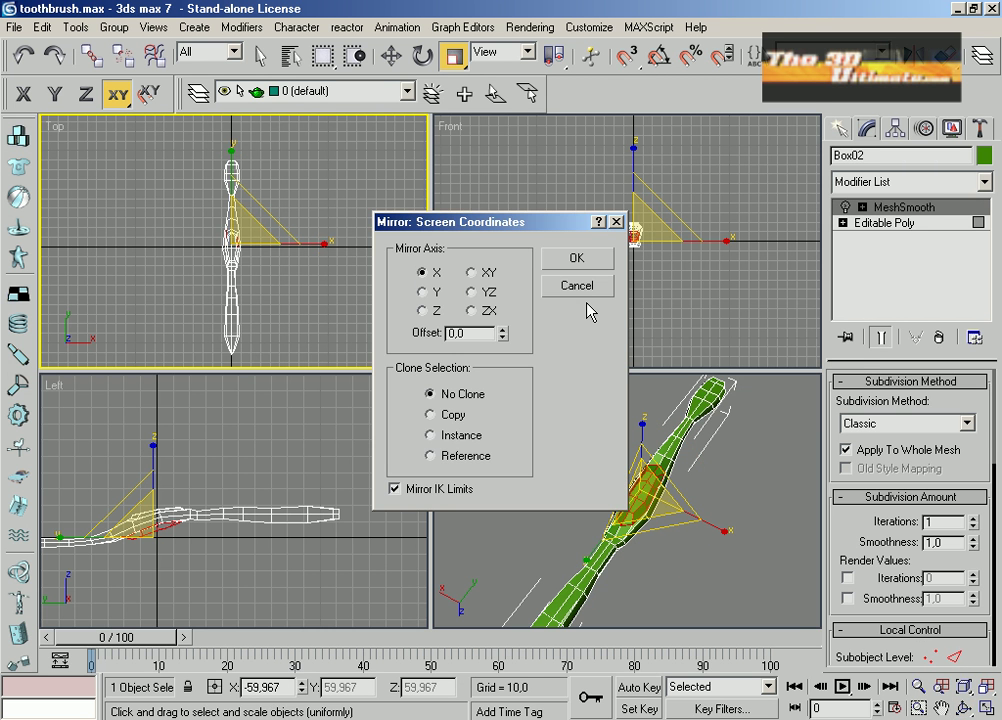
pyautogui.click(580, 287)
pyautogui.hotkey('alt', 'w')
pyautogui.scroll(5, 433, 367)
pyautogui.click(554, 54)
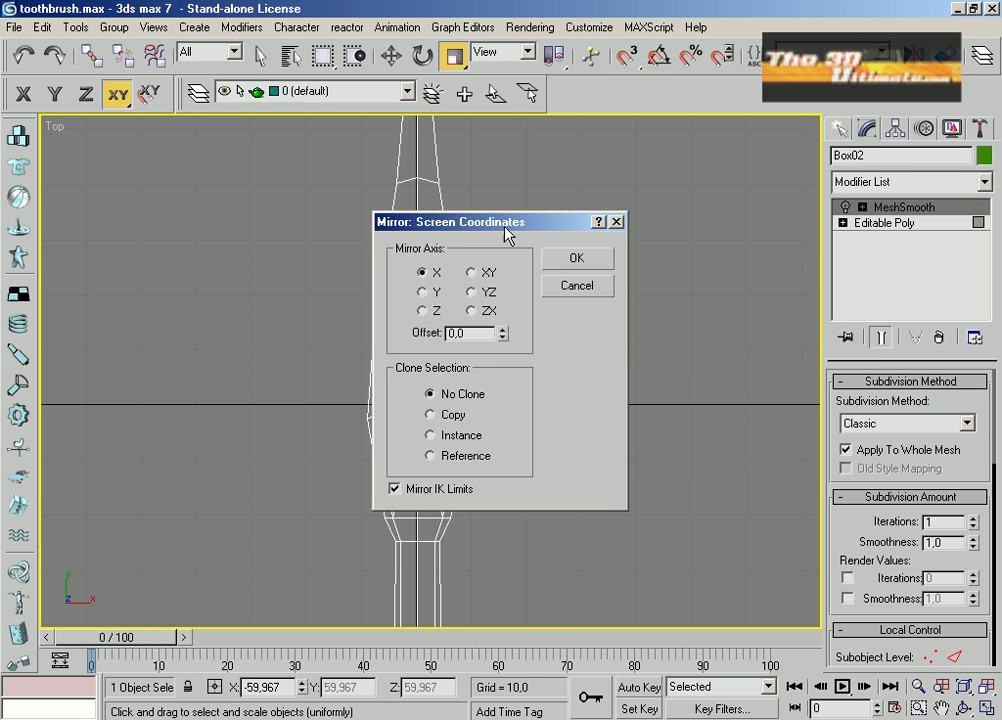
pyautogui.moveTo(507, 230); pyautogui.dragTo(746, 233)
pyautogui.click(656, 298)
pyautogui.click(798, 296)
# Select the five center edges along the handle's underside, ignoring backfacing ones, and move them slightly outward along Z
pyautogui.hotkey('alt', 'w')
pyautogui.rightClick(770, 555)
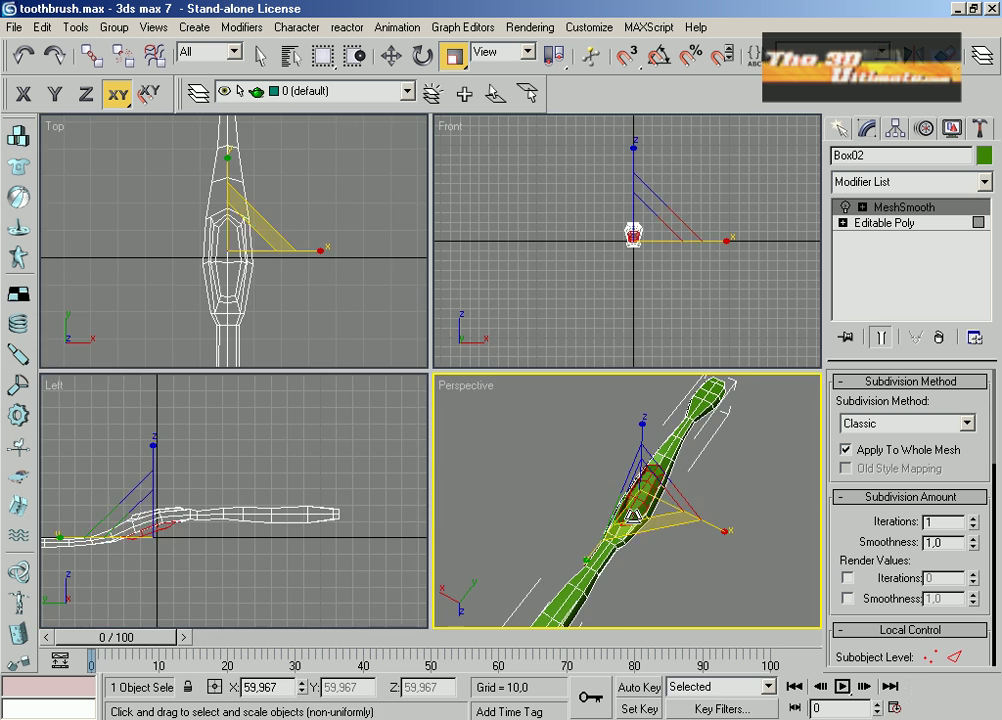
pyautogui.hotkey('alt', 'w')
pyautogui.rightClick(770, 555)
pyautogui.press('Escape')
pyautogui.click(965, 709)
pyautogui.moveTo(480, 420); pyautogui.dragTo(787, 410)
pyautogui.click(880, 223)
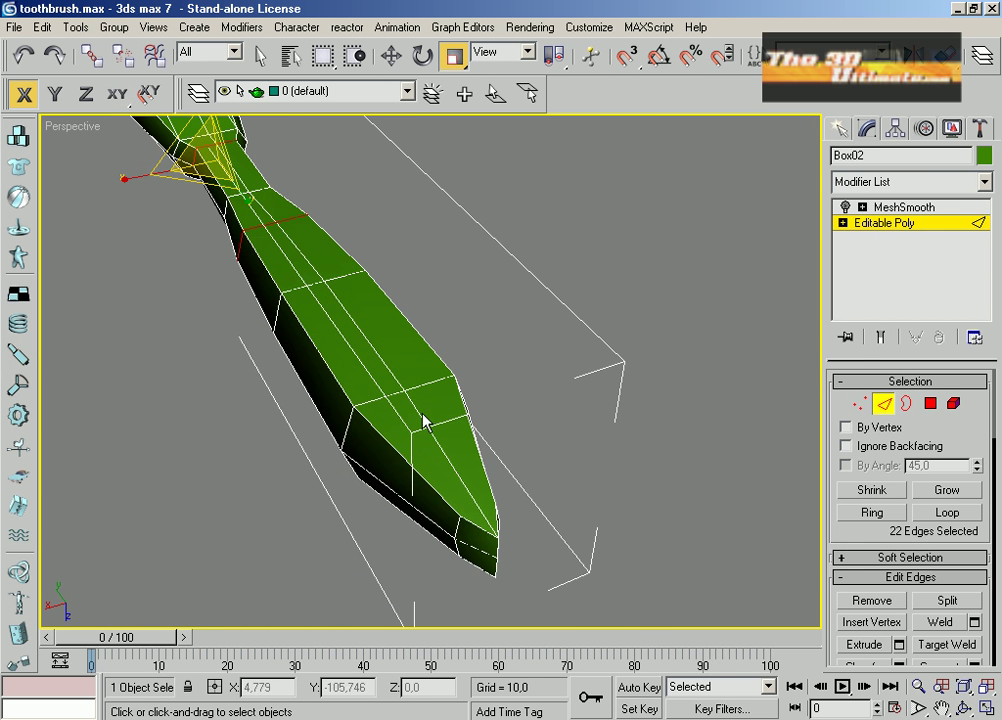
pyautogui.click(470, 487)
pyautogui.click(846, 446)
pyautogui.press('q')
pyautogui.click(476, 493)
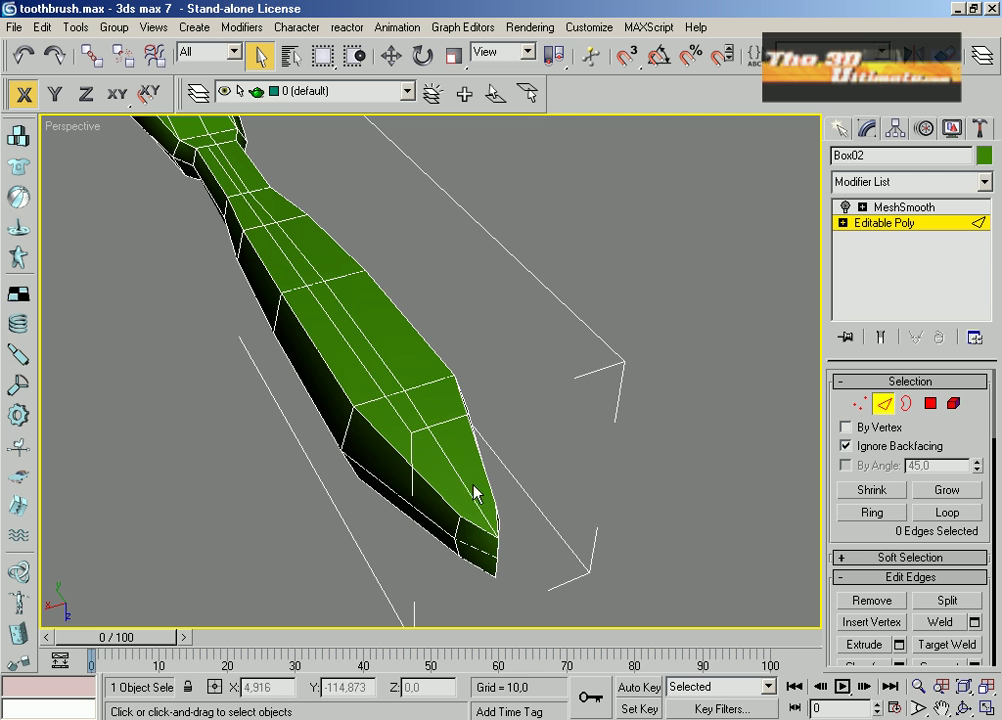
pyautogui.press('w')
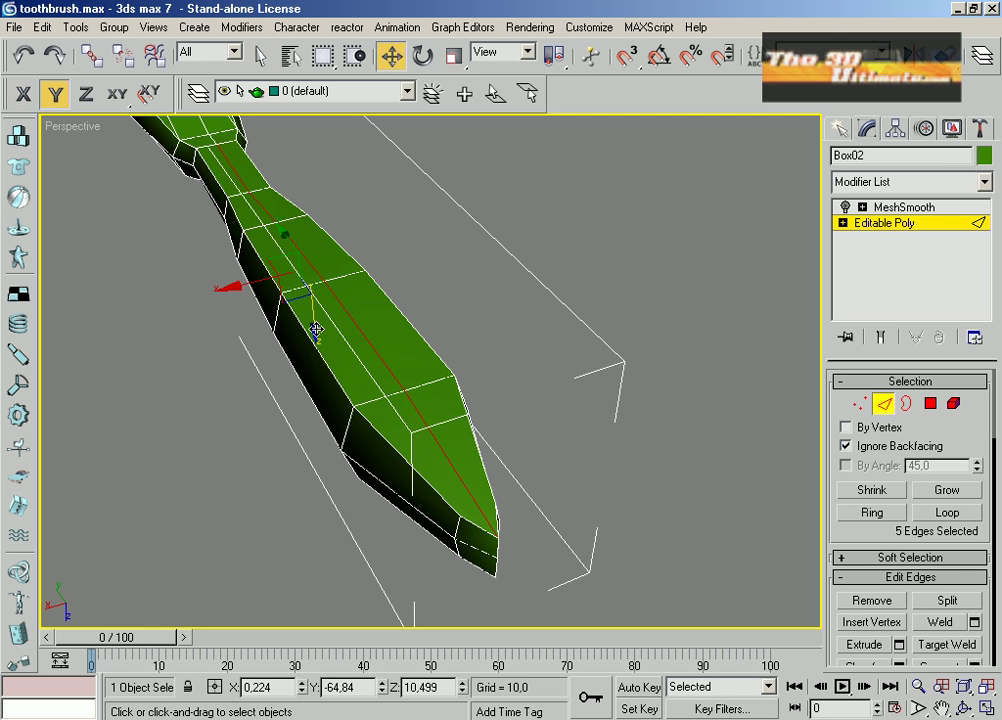
pyautogui.moveTo(313, 331); pyautogui.dragTo(313, 335)
pyautogui.click(478, 308)
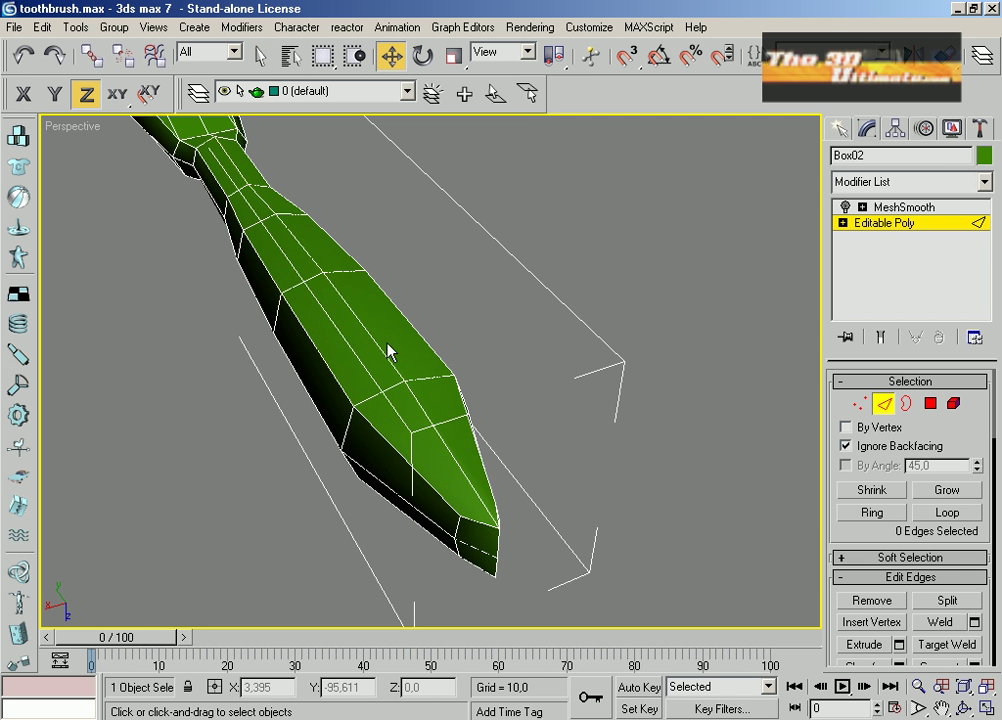
# Inset the two underside polygons at the widest part of the handle and reshape them into a narrow crosswise band
pyautogui.click(965, 708)
pyautogui.moveTo(540, 470); pyautogui.dragTo(480, 500)
pyautogui.click(930, 403)
pyautogui.click(380, 497)
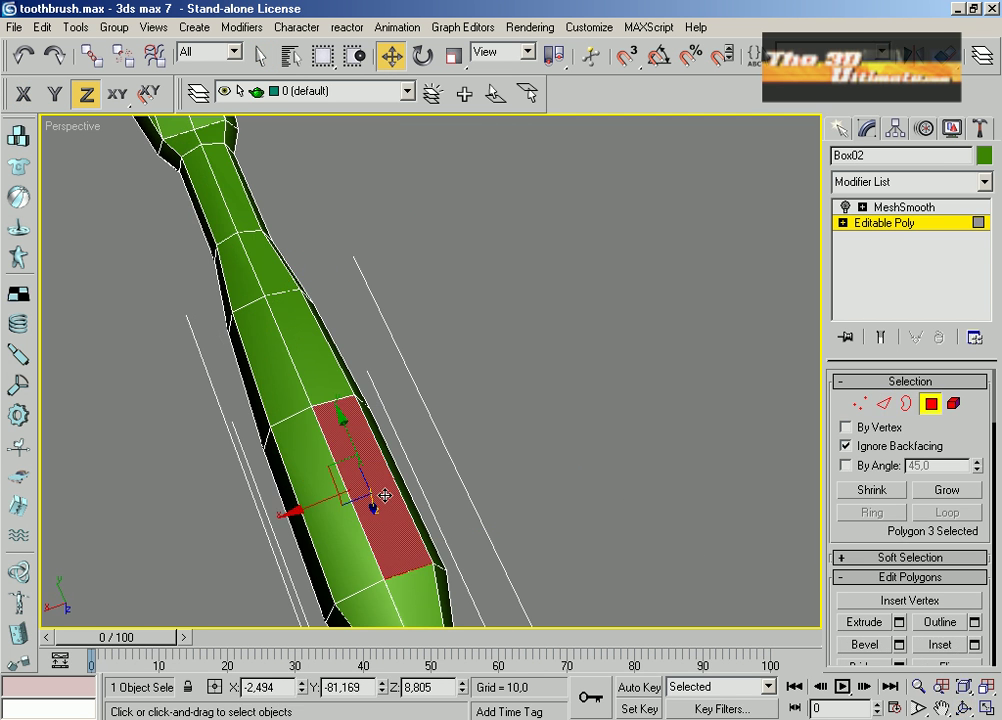
pyautogui.keyDown('ctrl'); pyautogui.click(325, 497); pyautogui.keyUp('ctrl')
pyautogui.rightClick(323, 490)
pyautogui.click(349, 539)
pyautogui.moveTo(342, 506); pyautogui.dragTo(227, 522)
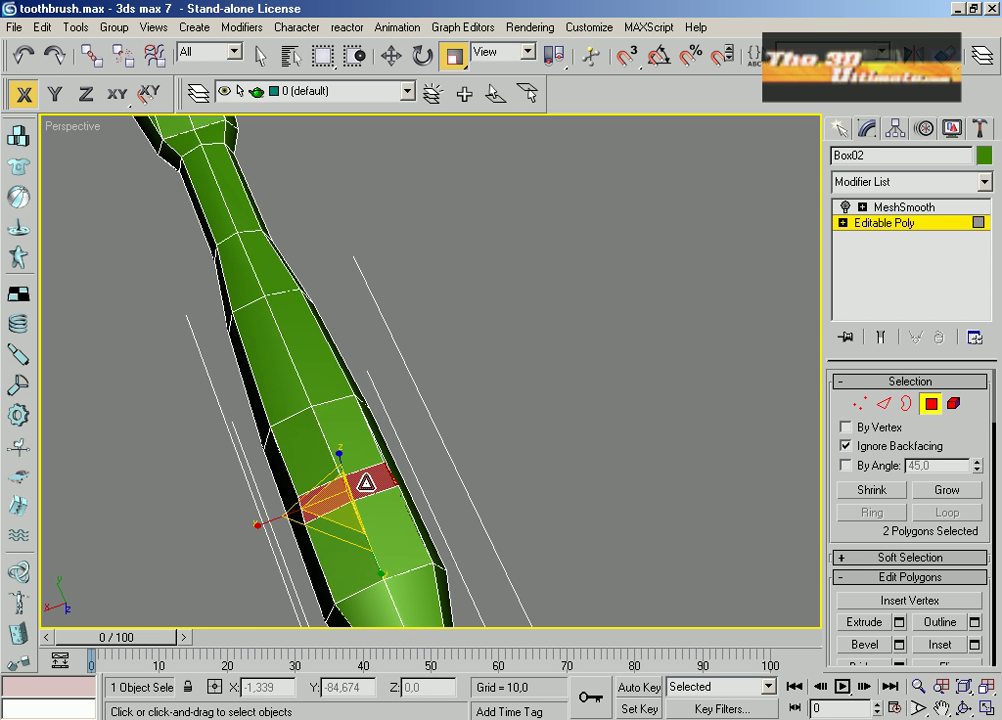
# Inset the narrow band slightly again and extrude it inward to form the first grip groove
pyautogui.rightClick(366, 483)
pyautogui.click(325, 519)
pyautogui.rightClick(352, 495)
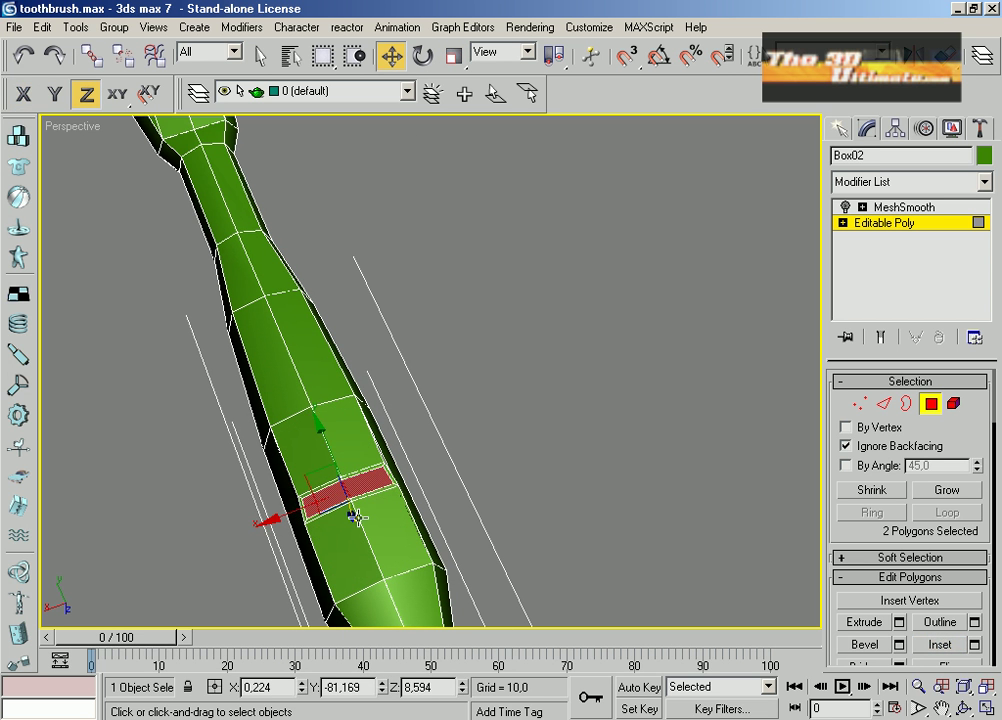
pyautogui.rightClick(350, 490)
pyautogui.click(262, 537)
# Inset the two polygons above the first groove and scale them to about 135% along X
pyautogui.click(329, 438)
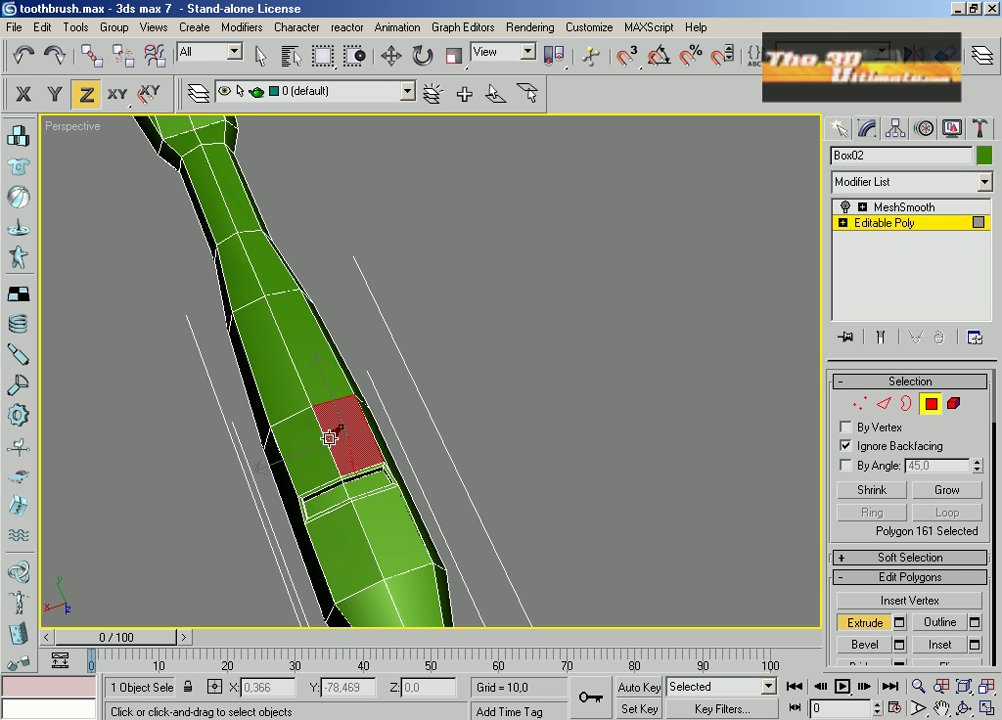
pyautogui.moveTo(337, 442)
pyautogui.mouseDown()
pyautogui.moveTo(315, 445)
pyautogui.moveTo(354, 444)
pyautogui.mouseUp()
pyautogui.press('r')
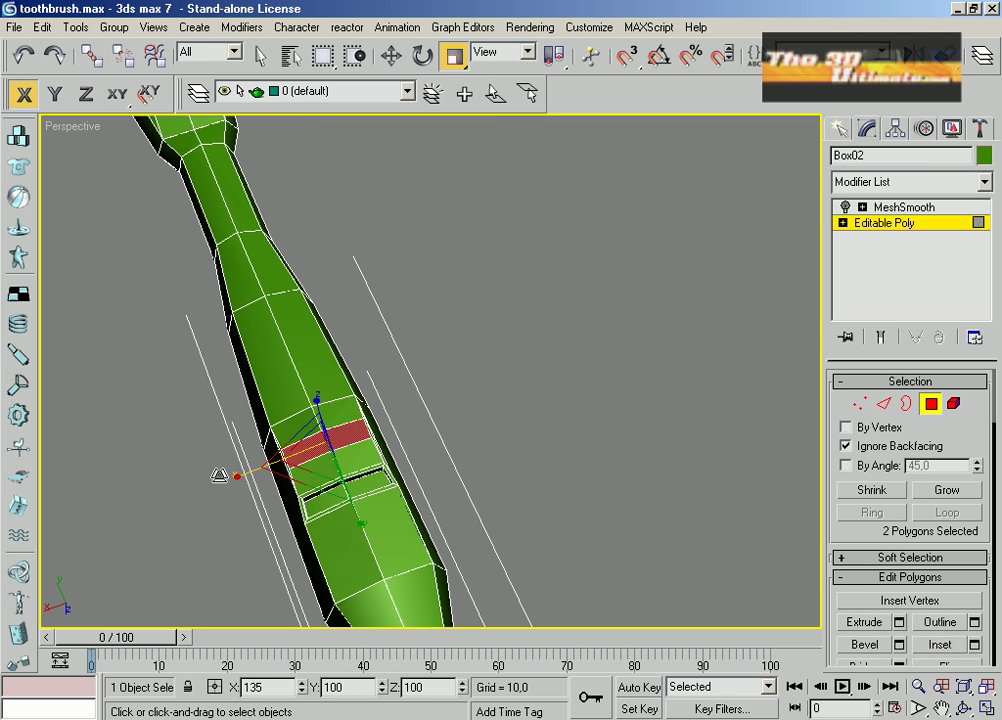
# Inset the second band slightly again and extrude it inward as another grip groove
pyautogui.rightClick(340, 438)
pyautogui.click(265, 500)
pyautogui.rightClick(344, 437)
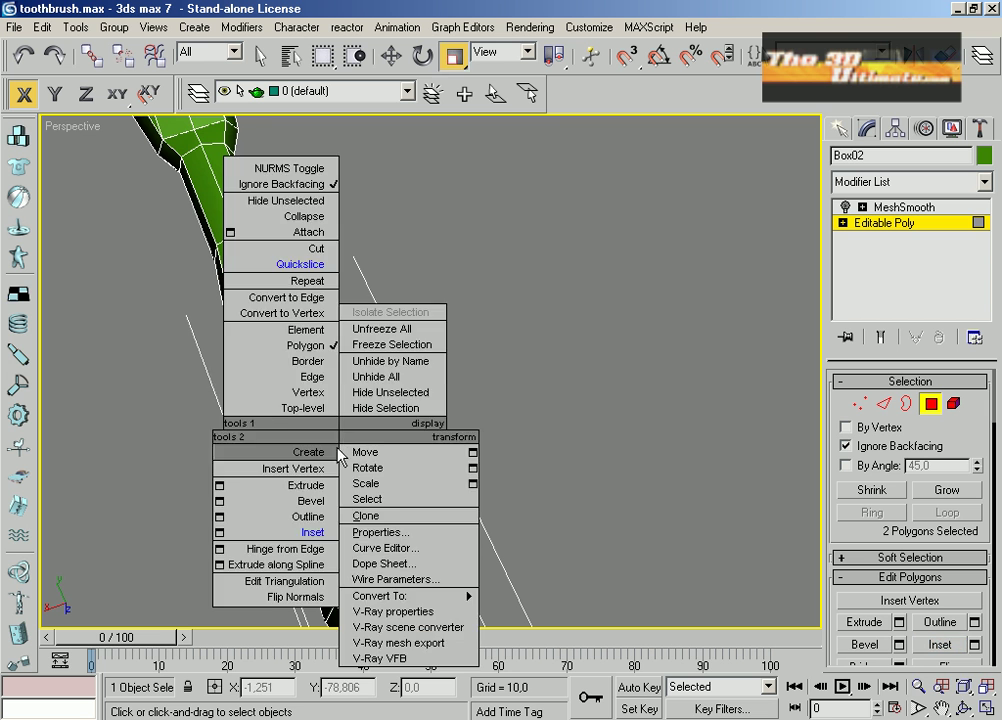
pyautogui.click(258, 481)
# Inset the next two underside polygons toward the neck and scale them along Y into a narrow band
pyautogui.click(323, 371)
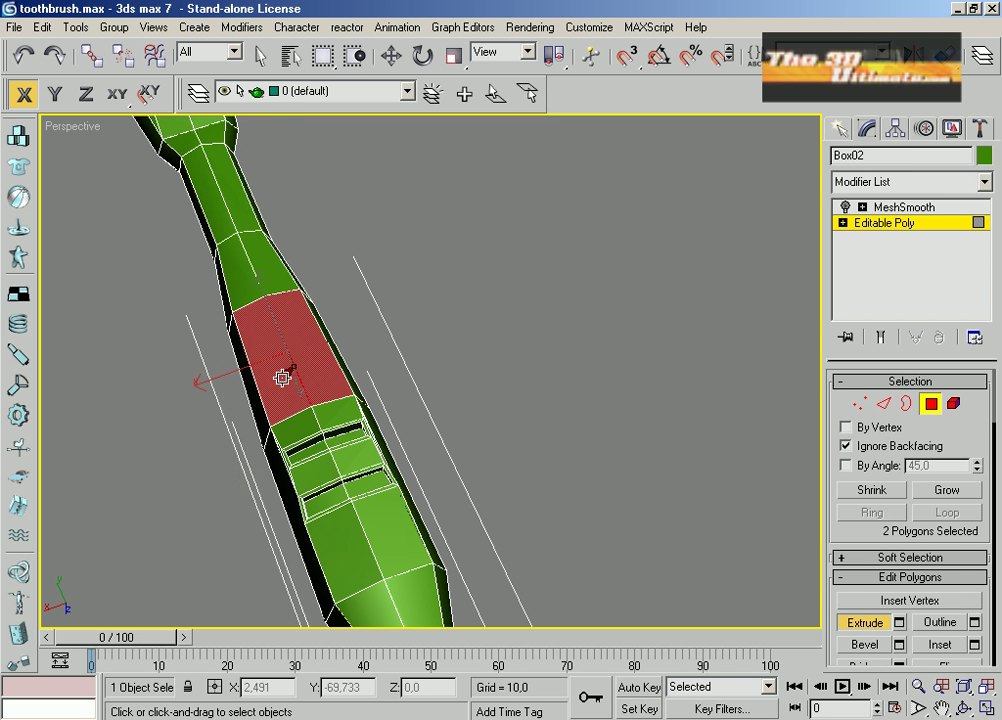
pyautogui.rightClick(282, 378)
pyautogui.click(260, 478)
pyautogui.click(453, 57)
pyautogui.moveTo(326, 420); pyautogui.dragTo(302, 230)
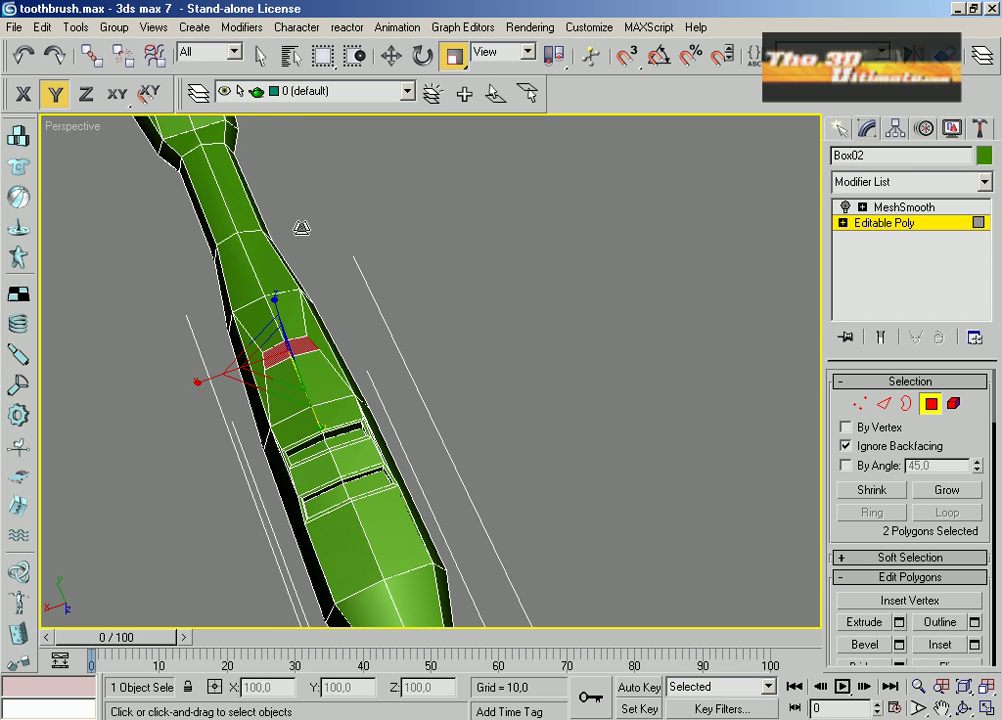
# Rotate the third band about -19 degrees around X and rescale its width along X
pyautogui.scroll(3, 267, 489)
pyautogui.keyDown('alt'); pyautogui.moveTo(600, 500); pyautogui.dragTo(403, 210, button='middle'); pyautogui.keyUp('alt')
pyautogui.press('e')
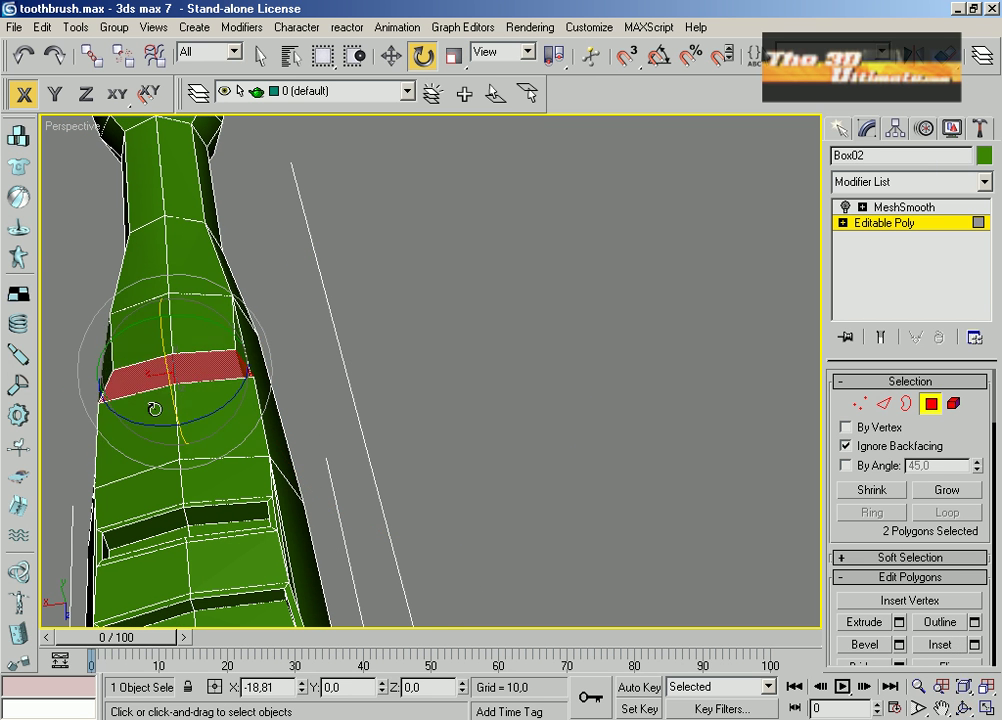
pyautogui.press('r')
pyautogui.moveTo(85, 385); pyautogui.dragTo(153, 388)
# Adjust the third band's position, inset it slightly and extrude it inward as a groove
pyautogui.press('w')
pyautogui.rightClick(162, 362)
pyautogui.click(130, 414)
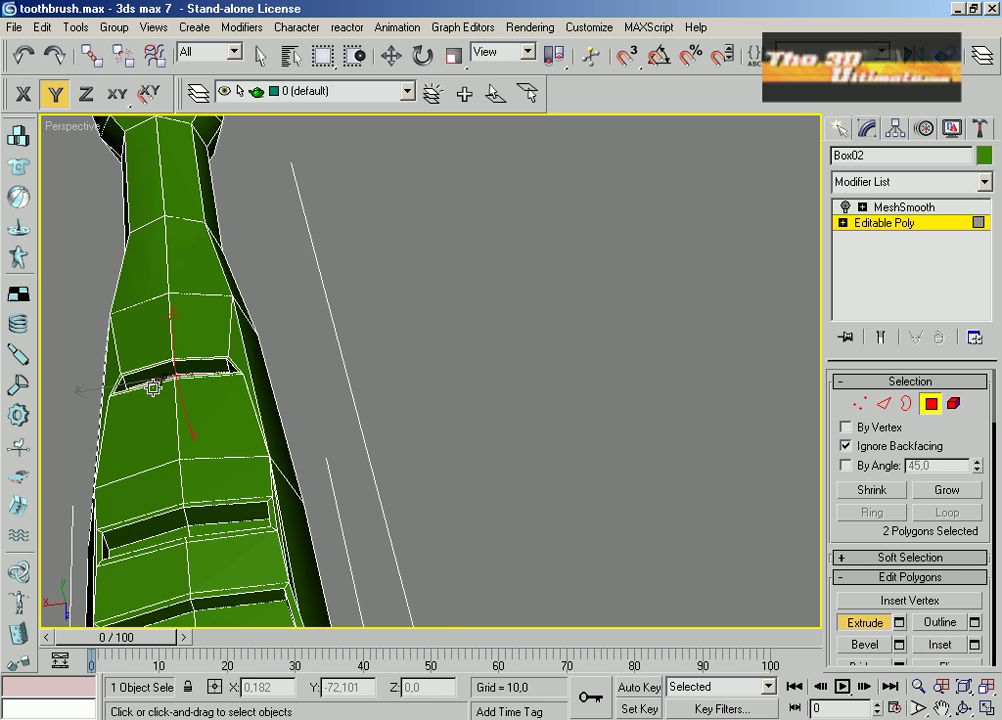
# Inset the two polygons directly below the third groove and scale them to about 104% along X
pyautogui.click(963, 708)
pyautogui.scroll(-5, 440, 514)
pyautogui.scroll(3, 430, 514)
pyautogui.click(260, 56)
pyautogui.click(366, 511)
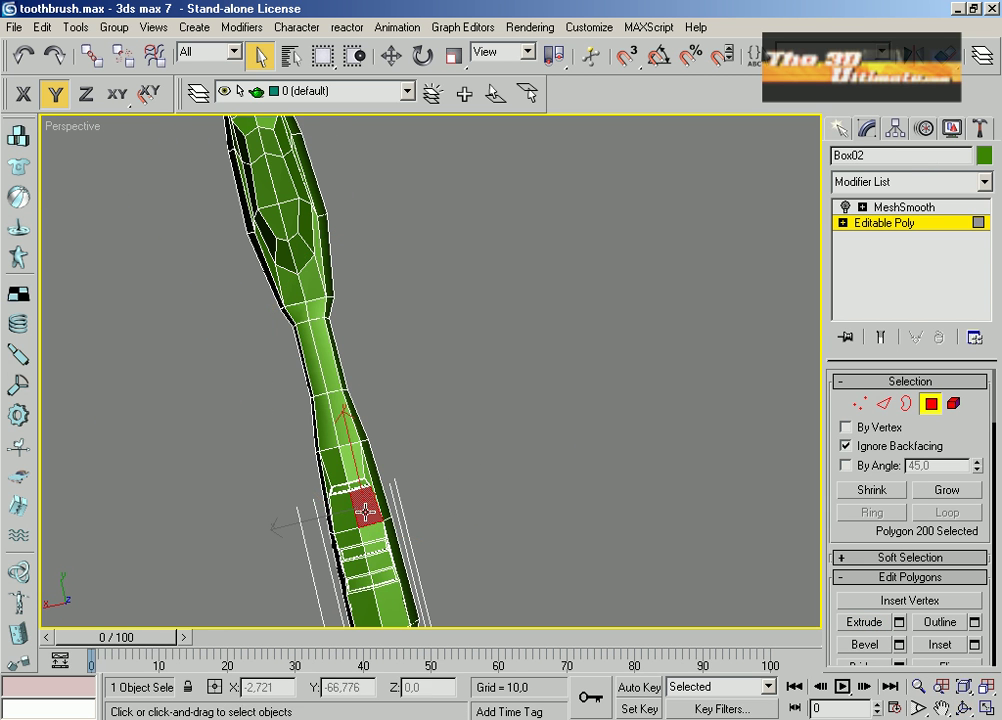
pyautogui.moveTo(452, 473); pyautogui.dragTo(448, 400)
pyautogui.rightClick(346, 443)
pyautogui.click(347, 467)
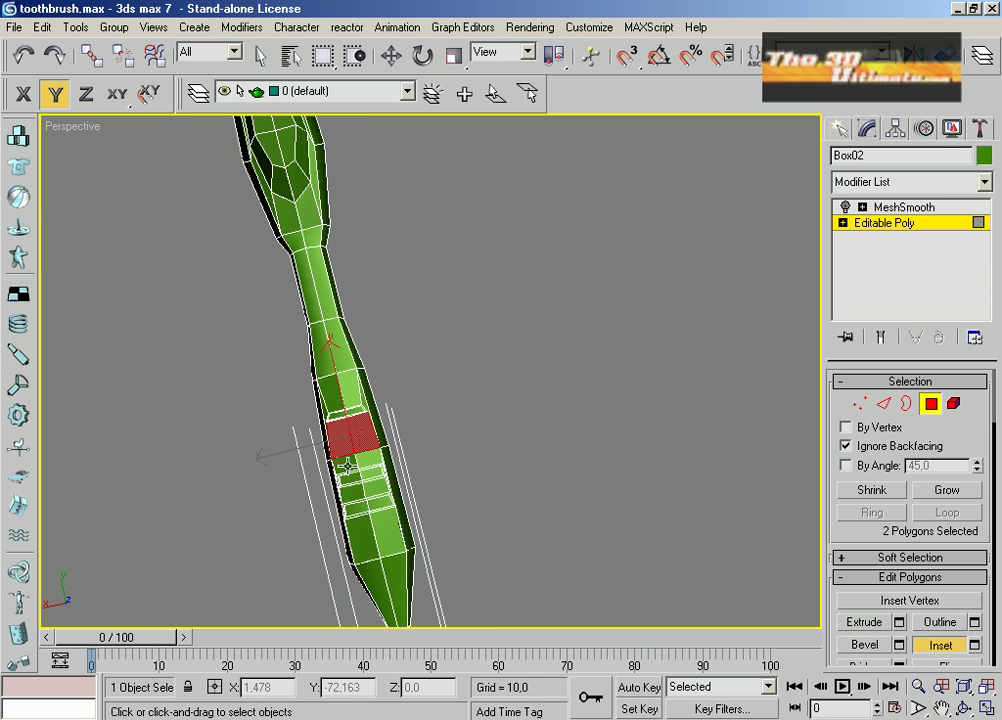
pyautogui.click(453, 56)
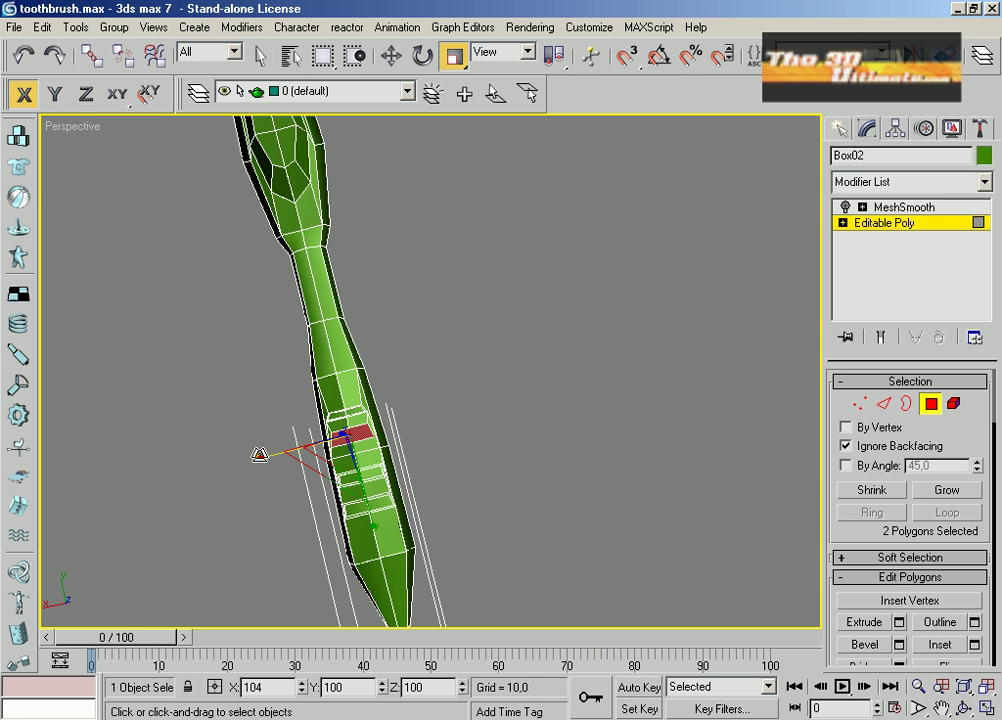
# Inset the fourth band slightly again and extrude it inward to form a groove between the existing ones
pyautogui.rightClick(345, 435)
pyautogui.click(318, 535)
pyautogui.rightClick(345, 435)
pyautogui.rightClick(345, 433)
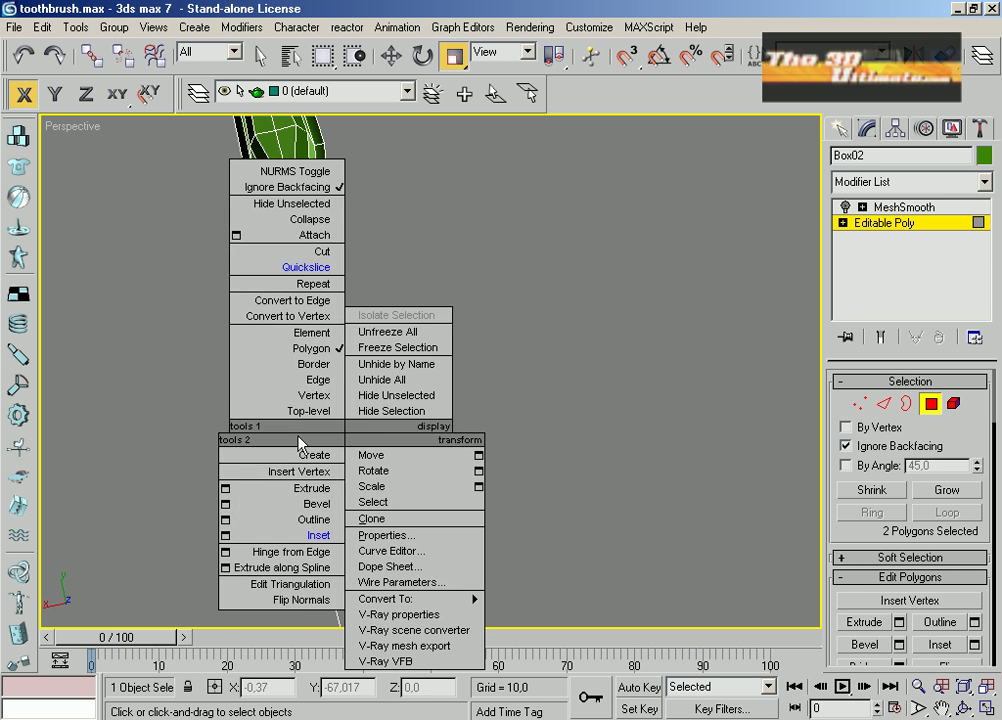
pyautogui.click(311, 488)
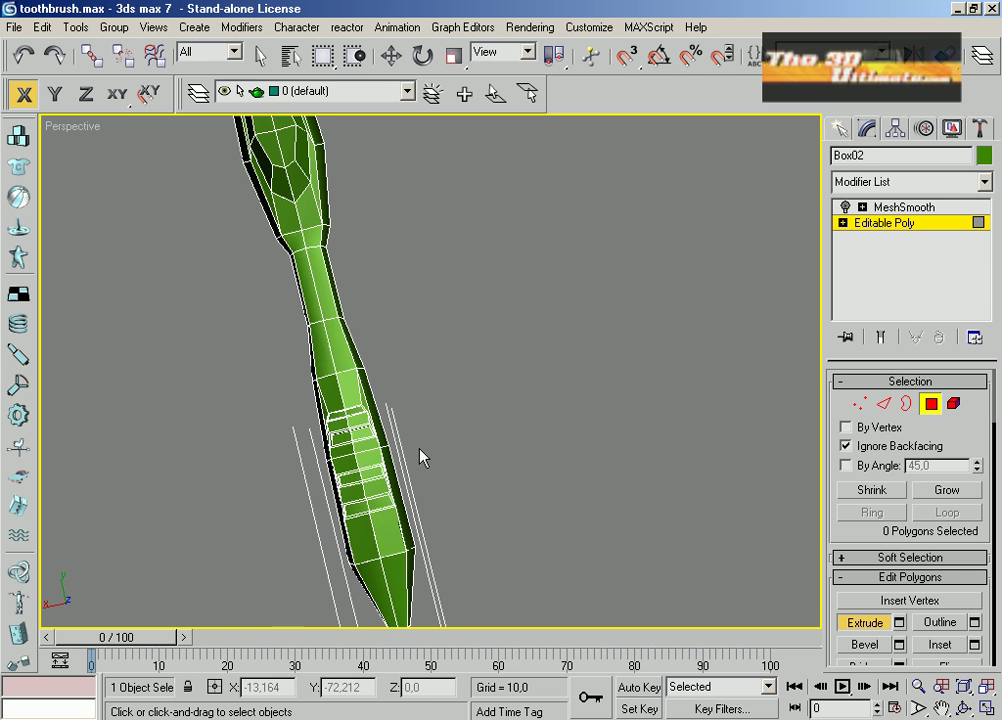
# Select the two crosswise edges between the middle grooves on the underside and chamfer them
pyautogui.click(883, 403)
pyautogui.scroll(5, 358, 459)
pyautogui.click(274, 530)
pyautogui.rightClick(253, 485)
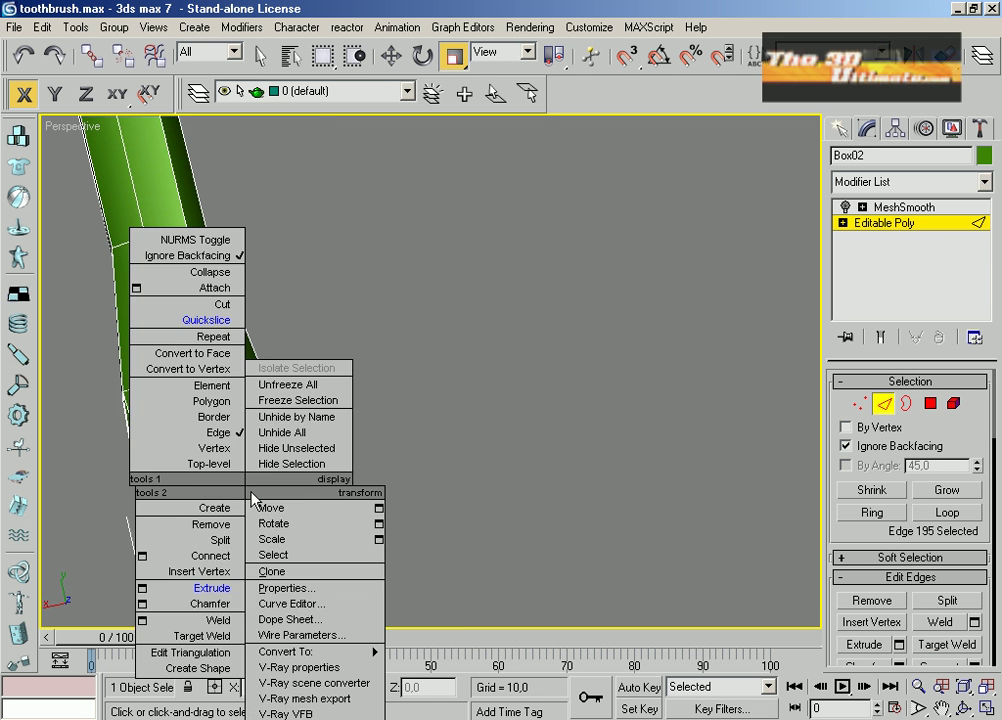
pyautogui.click(268, 506)
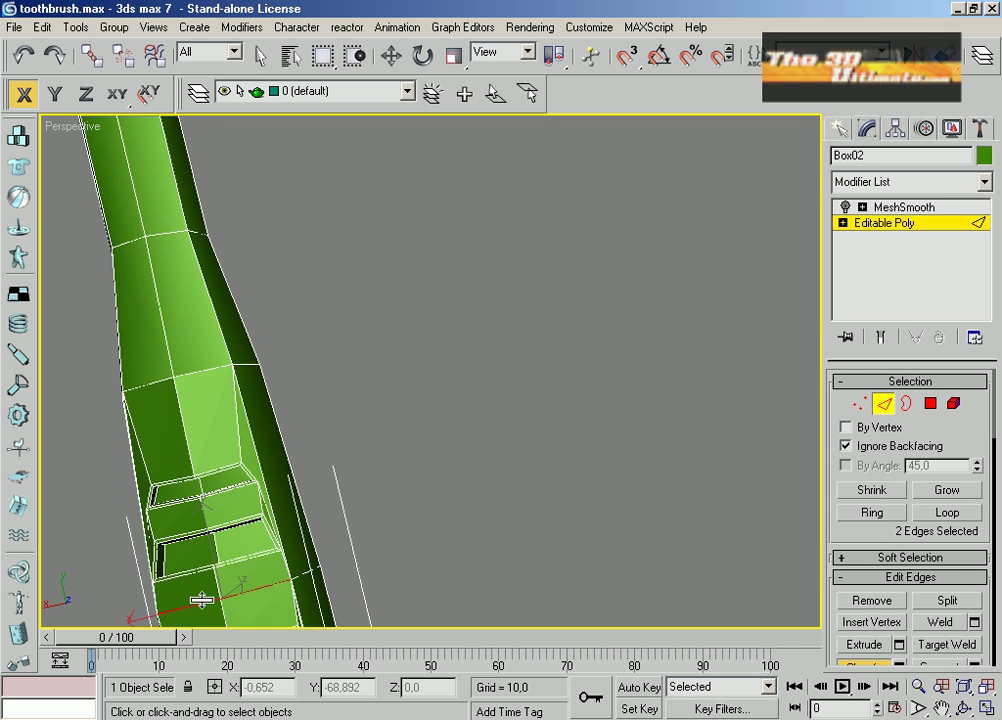
# Complete the chamfer and shift the resulting crosswise edges slightly along the underside between the middle grooves
pyautogui.moveTo(400, 450); pyautogui.dragTo(460, 320)
pyautogui.rightClick(460, 320)
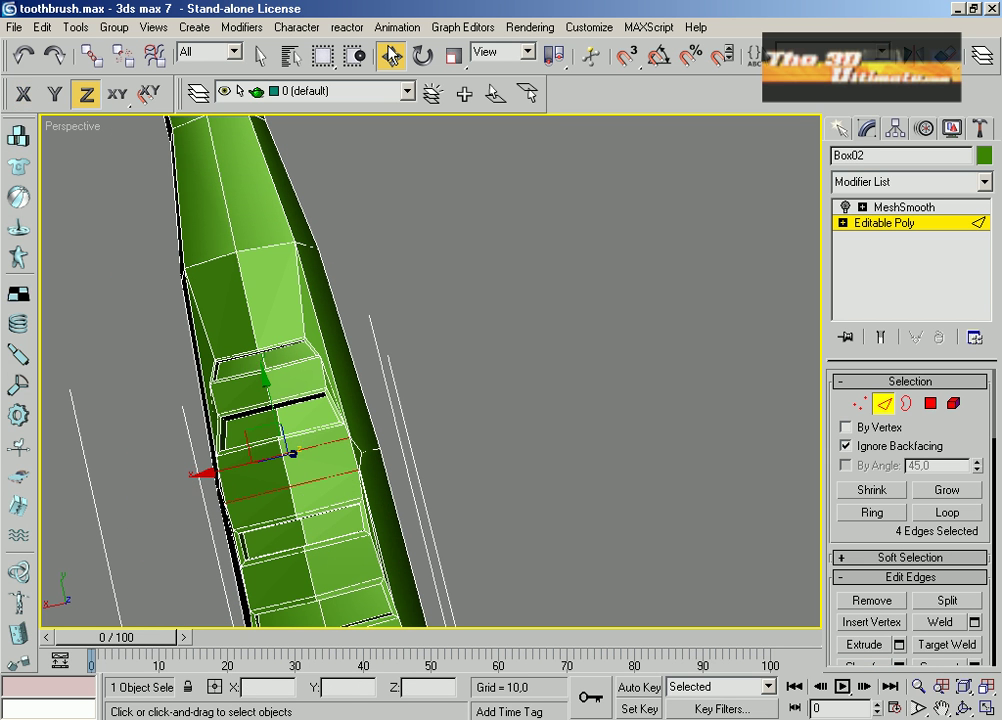
pyautogui.press('r')
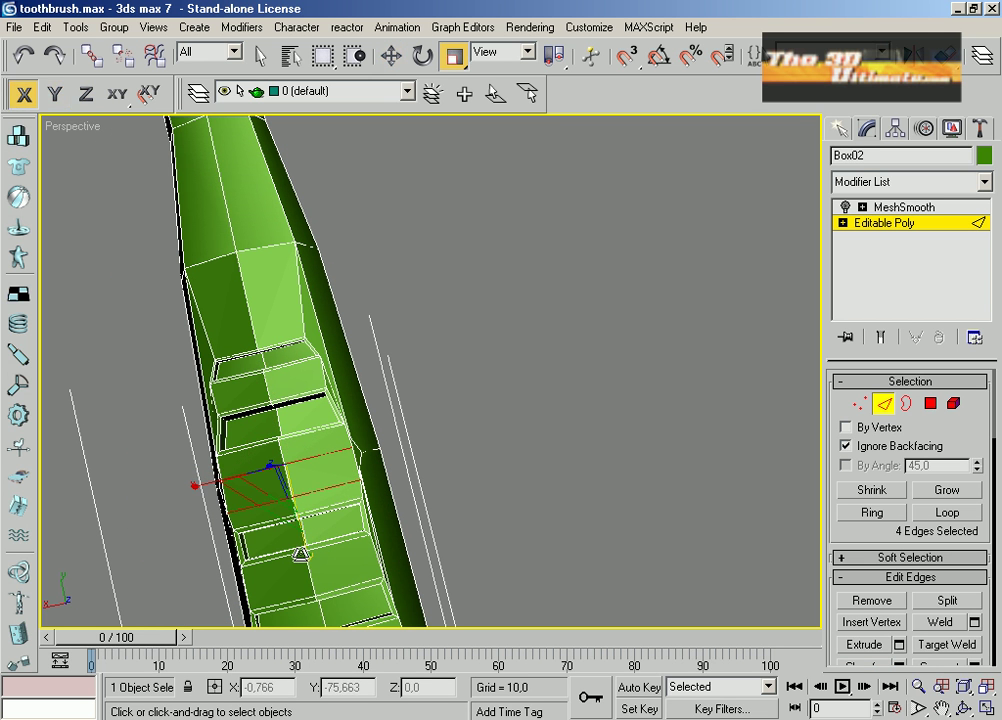
# Select the two polygons between the chamfered edges, inset them slightly and extrude them inward as a groove
pyautogui.click(931, 403)
pyautogui.click(325, 468)
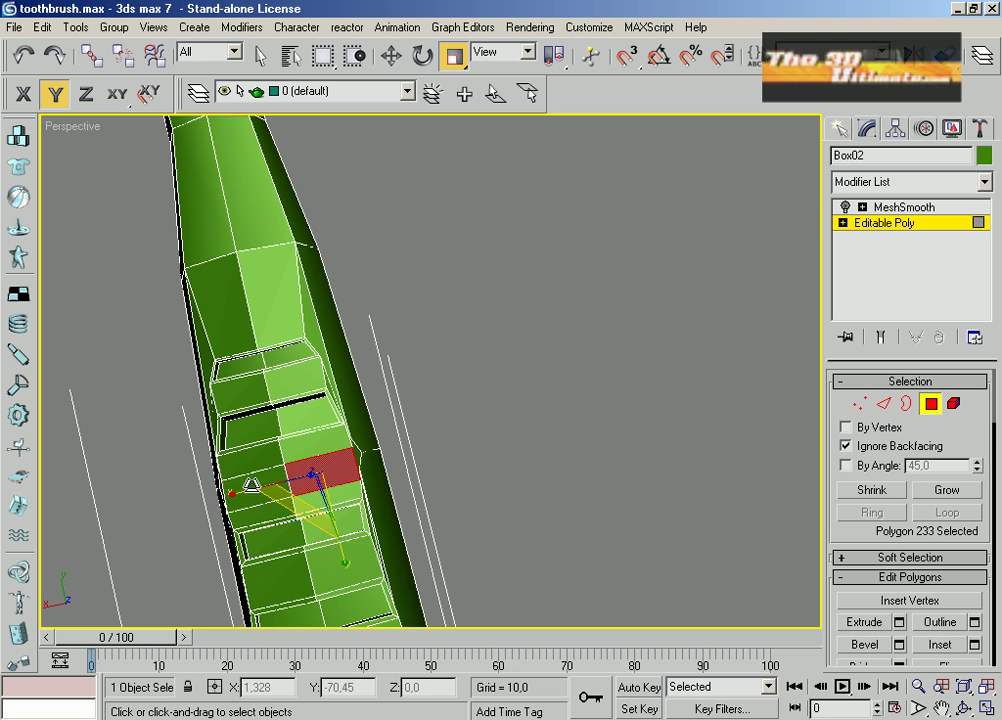
pyautogui.keyDown('ctrl'); pyautogui.click(257, 476); pyautogui.keyUp('ctrl')
pyautogui.rightClick(312, 473)
pyautogui.click(277, 586)
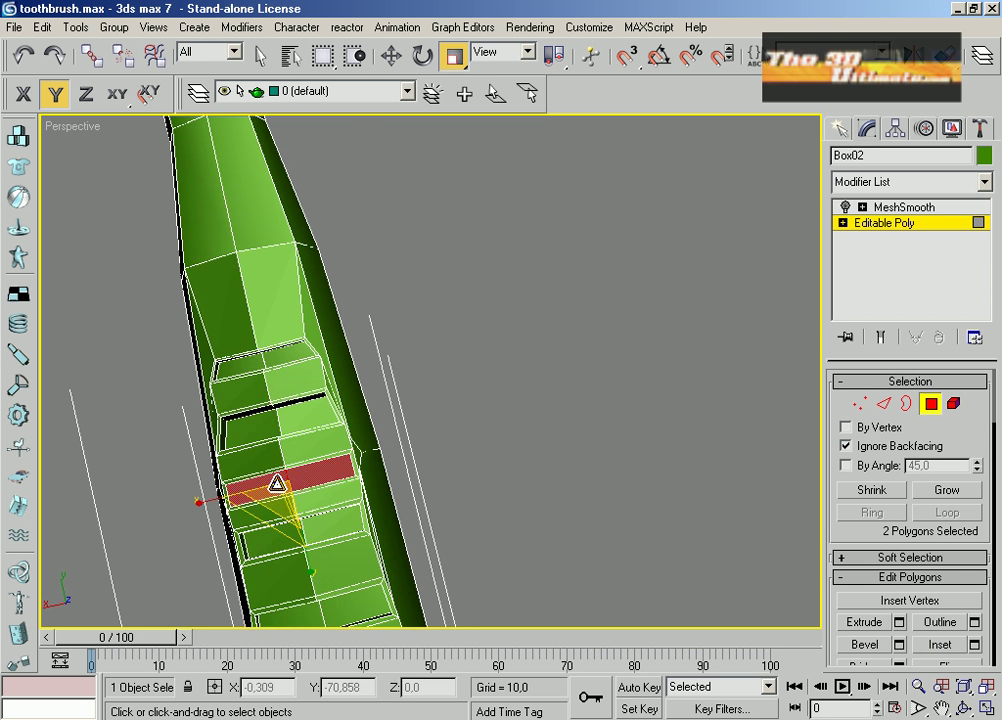
pyautogui.hotkey('shift', 'e')
# Inset the two large polygons past the last groove and shape them into a narrow band closer to that groove
pyautogui.scroll(-3, 416, 490)
pyautogui.hotkey('ctrl', 'z')
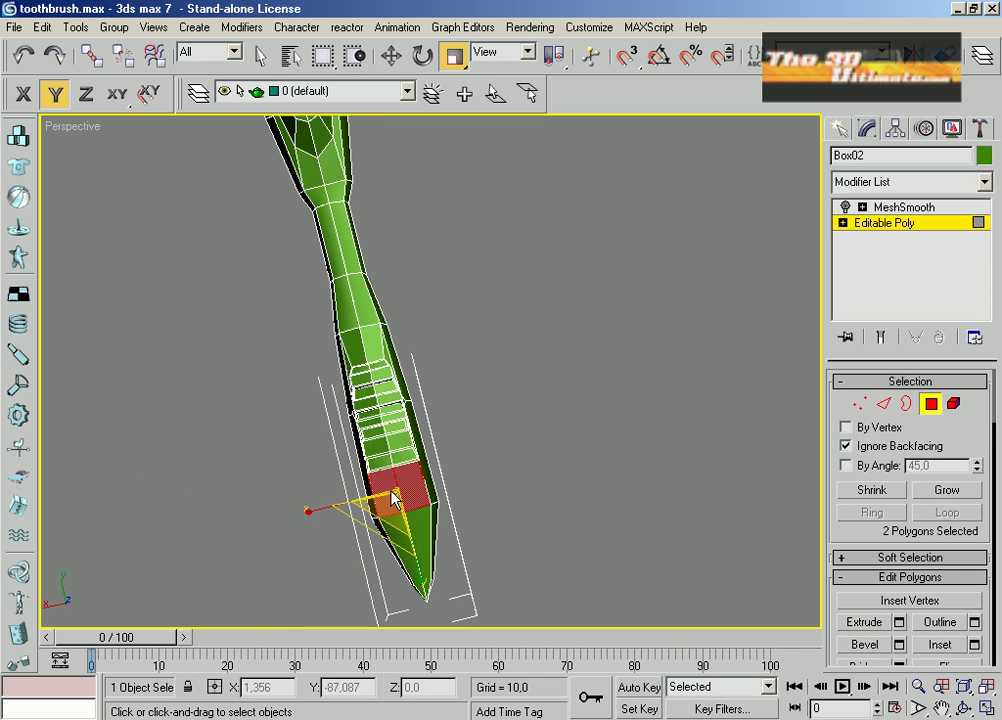
pyautogui.click(454, 55)
pyautogui.moveTo(419, 505); pyautogui.dragTo(419, 523)
pyautogui.press('w')
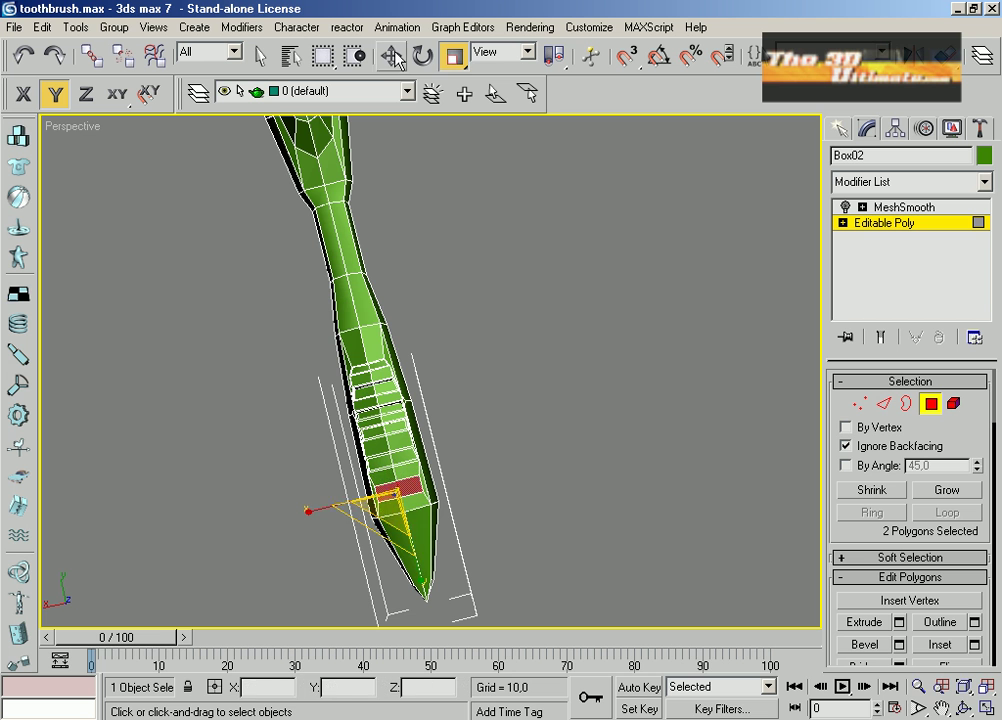
pyautogui.moveTo(389, 434); pyautogui.dragTo(385, 425)
pyautogui.scroll(3, 413, 470)
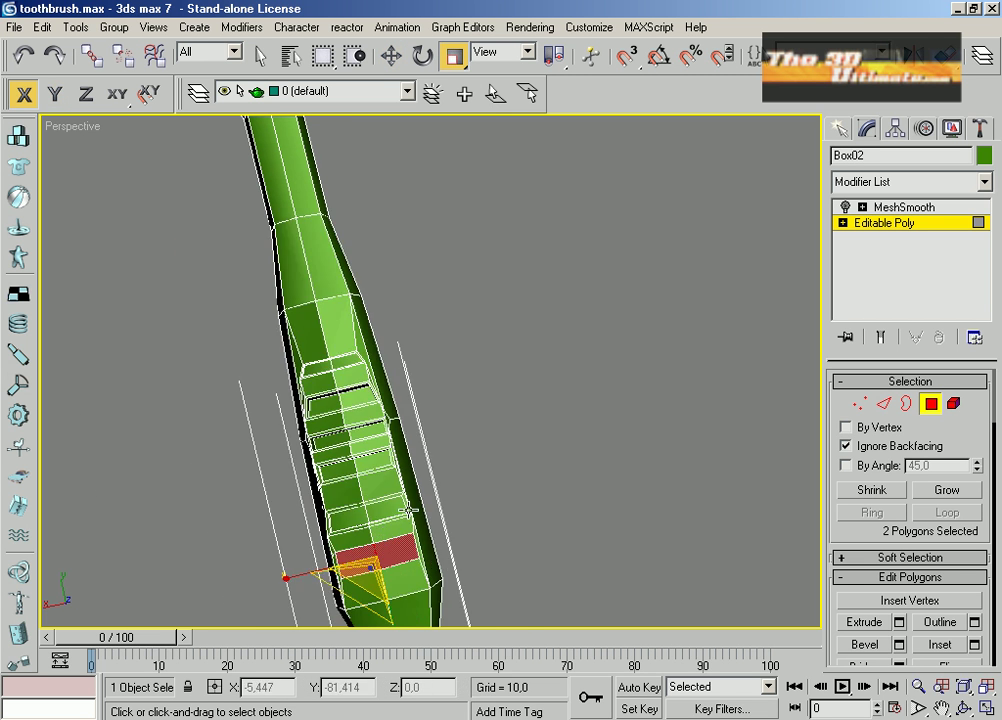
# Inset the new band slightly again and extrude it inward as the final grip groove near the handle's end
pyautogui.rightClick(376, 544)
pyautogui.click(405, 597)
pyautogui.hotkey('ctrl', 'shift', 'i')
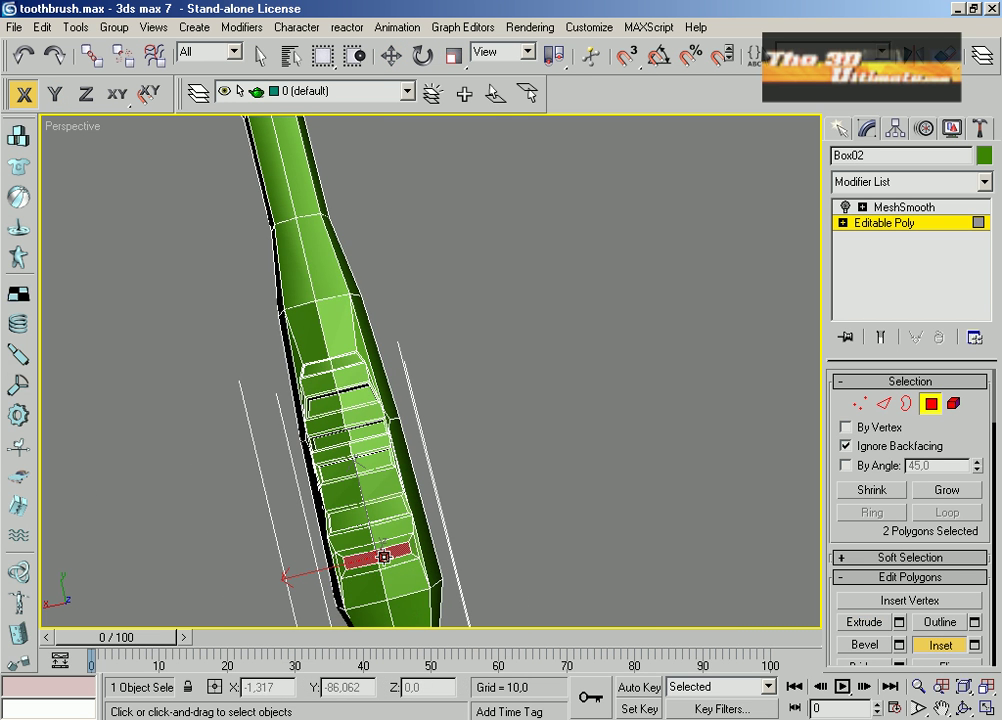
pyautogui.rightClick(358, 488)
pyautogui.press('Escape')
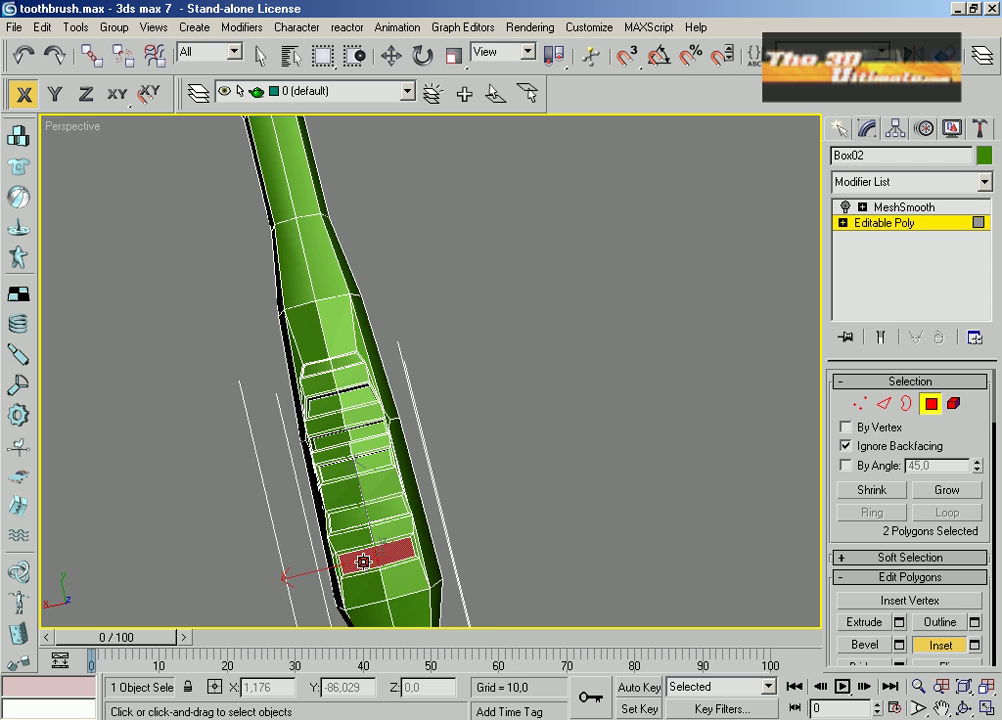
pyautogui.hotkey('shift', 'e')
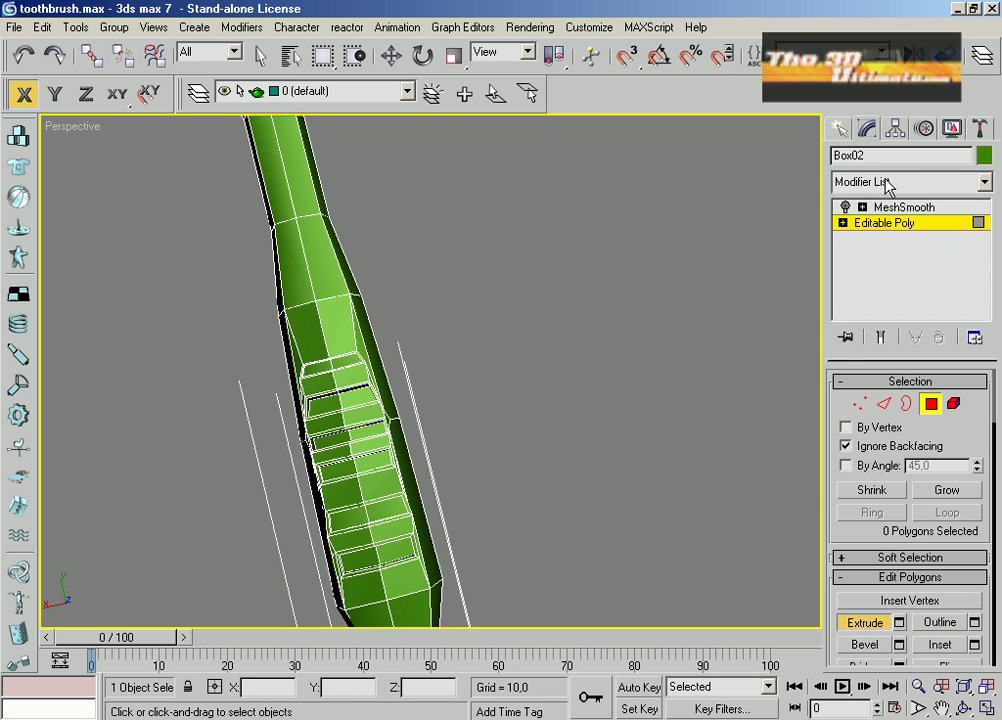
# Show the MeshSmooth result and inspect the smoothed grooves and handle end from the underside
pyautogui.click(903, 207)
pyautogui.press('r')
pyautogui.click(491, 457)
pyautogui.hotkey('ctrl', 'r')
pyautogui.moveTo(518, 527); pyautogui.dragTo(295, 250)
pyautogui.click(260, 55)
pyautogui.click(450, 380)
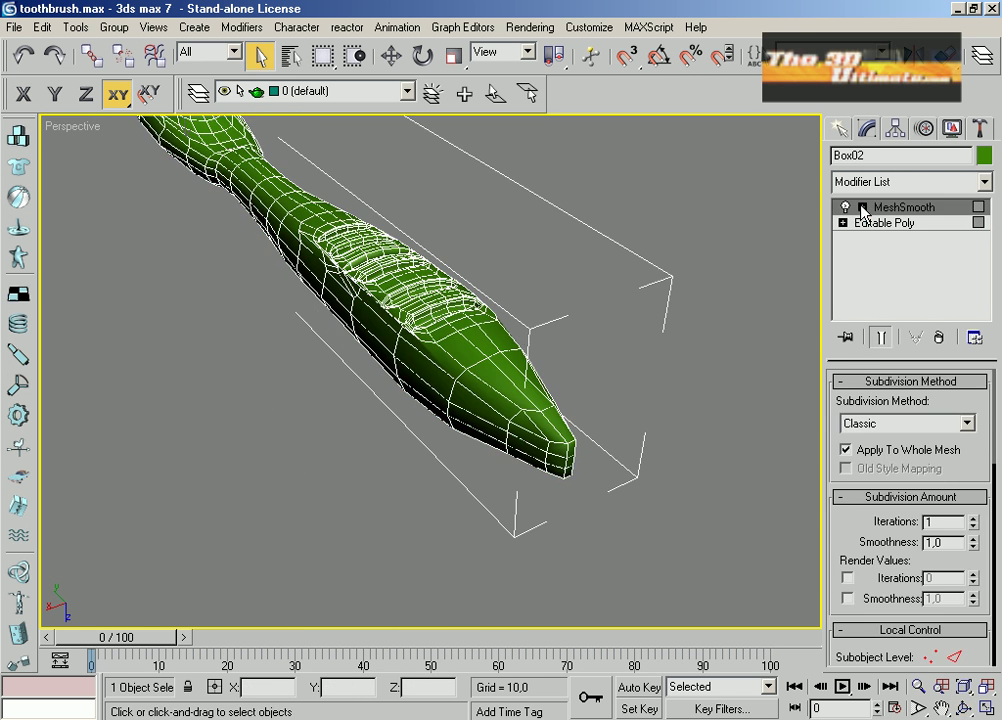
# Return to the Editable Poly vertices, turn off Ignore Backfacing and adjust the handle's vertices in the orthographic views
pyautogui.click(884, 223)
pyautogui.press('1')
pyautogui.hotkey('alt', 'w')
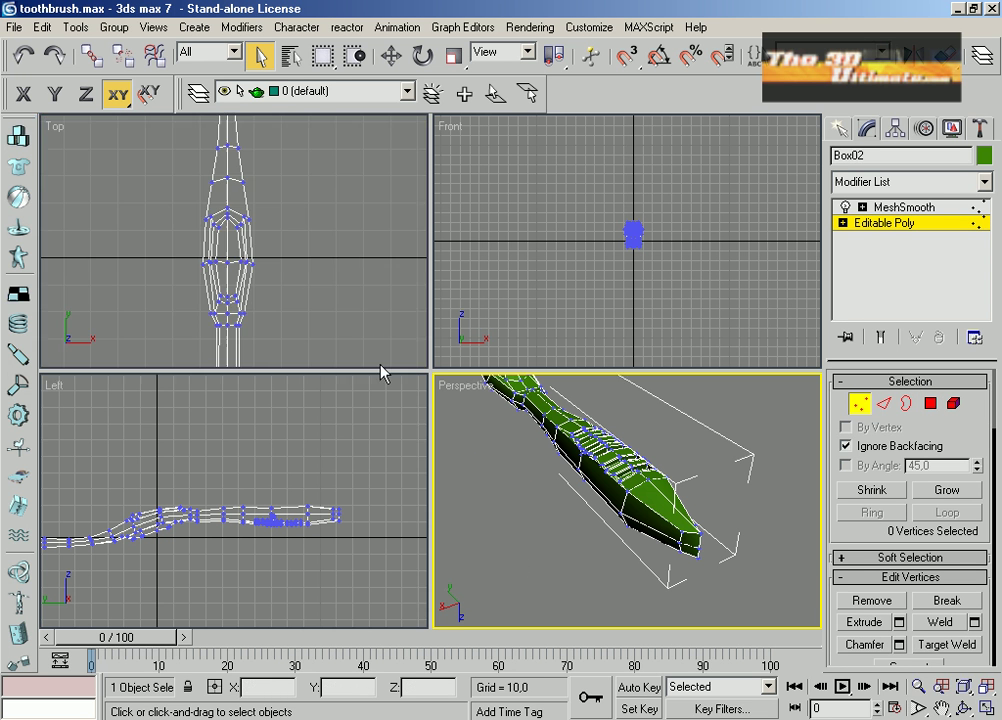
pyautogui.scroll(-2, 239, 264)
pyautogui.moveTo(110, 125); pyautogui.dragTo(649, 573)
pyautogui.scroll(3, 208, 230)
pyautogui.click(391, 55)
pyautogui.press('F6')
pyautogui.click(846, 446)
pyautogui.press('r')
# Return to the MeshSmooth result, deselect the toothbrush and examine the smoothed body from the head side
pyautogui.rightClick(649, 573)
pyautogui.click(904, 207)
pyautogui.press('F8')
pyautogui.click(880, 337)
pyautogui.click(980, 708)
pyautogui.moveTo(600, 300); pyautogui.dragTo(527, 493)
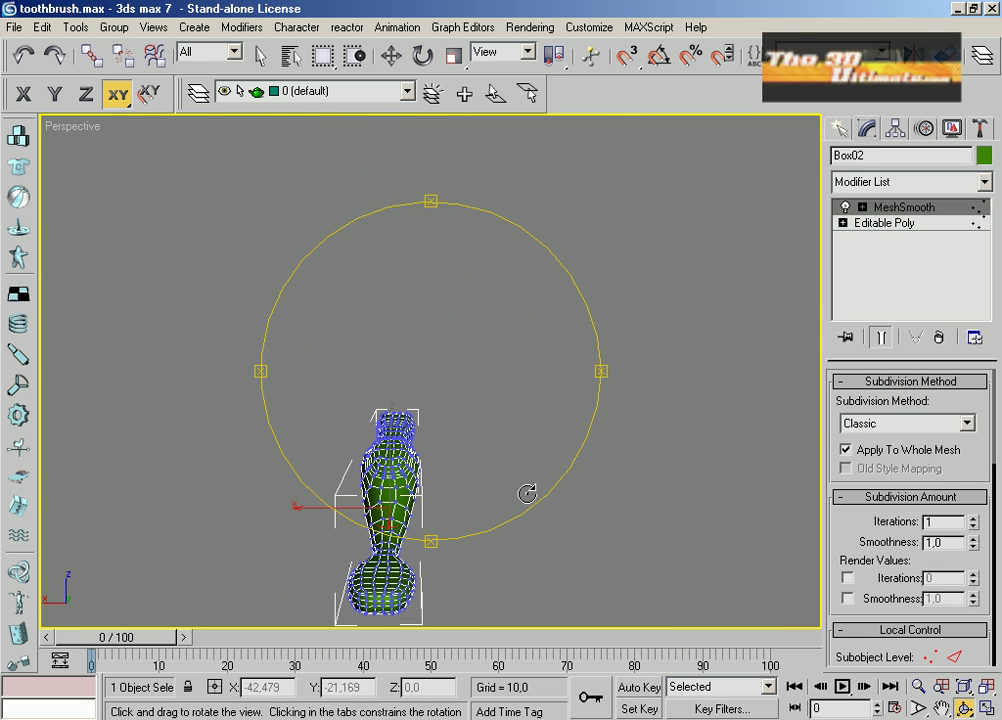
pyautogui.rightClick(617, 513)
pyautogui.click(246, 358)
pyautogui.keyDown('alt'); pyautogui.moveTo(246, 358); pyautogui.dragTo(246, 125, button='middle'); pyautogui.keyUp('alt')
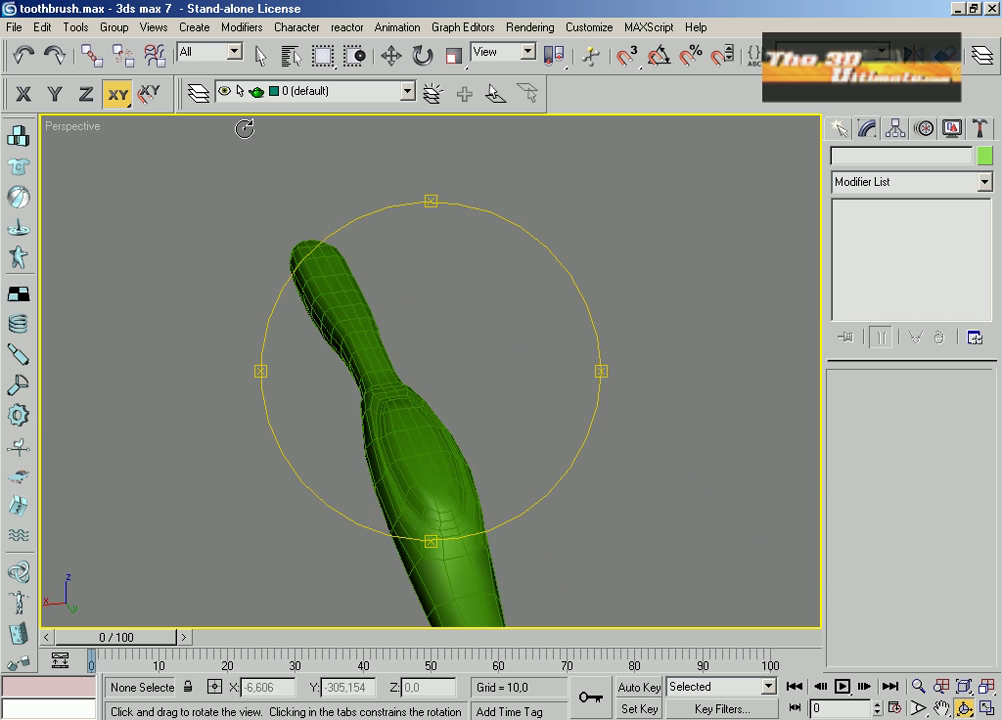
# Select the toothbrush body and change its object color to blue
pyautogui.click(414, 436)
pyautogui.click(984, 155)
pyautogui.click(415, 410)
pyautogui.click(599, 474)
pyautogui.click(884, 222)
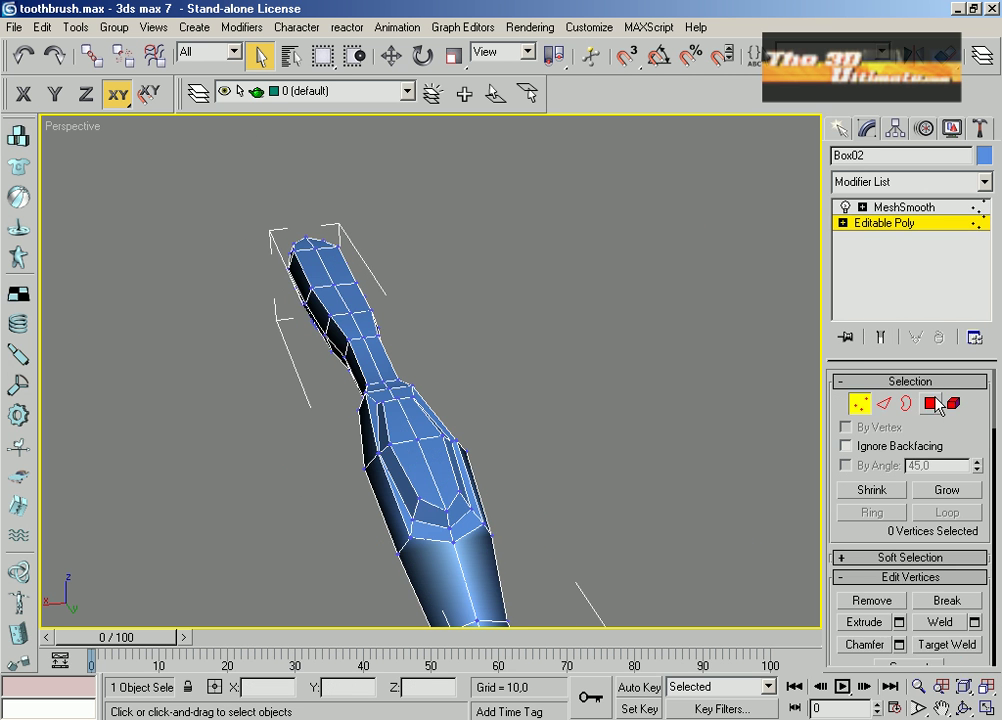
pyautogui.click(931, 403)
pyautogui.click(884, 207)
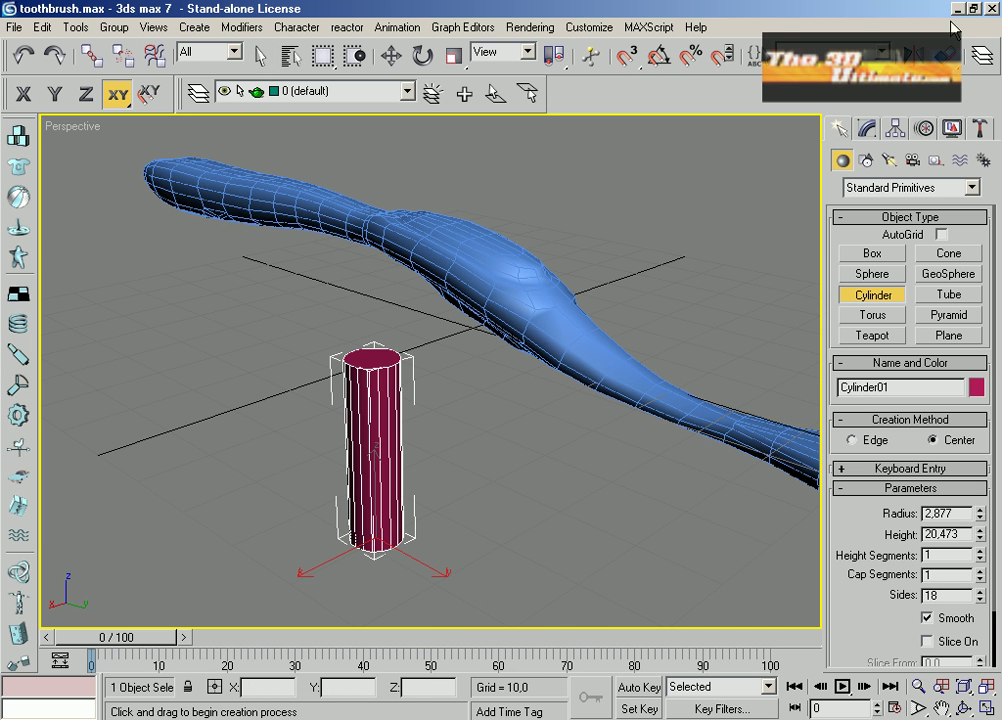
# Set the cylinder to 10 sides, 2 cap segments and a radius of 1,122, and add an Edit Poly modifier
pyautogui.moveTo(979, 600); pyautogui.dragTo(960, 655)
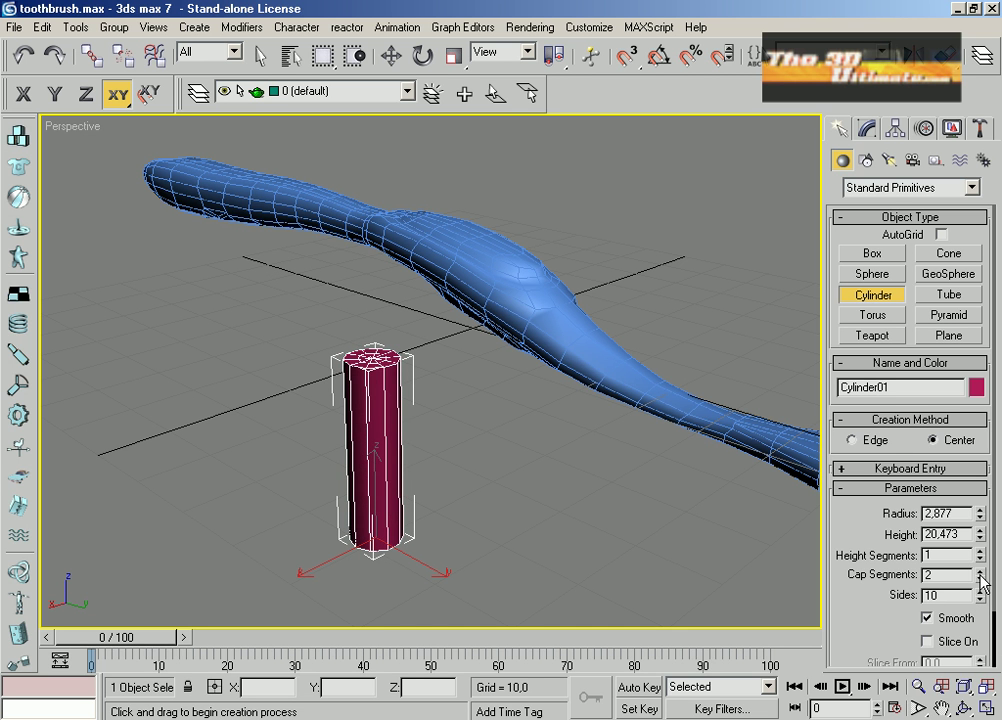
pyautogui.moveTo(984, 527); pyautogui.dragTo(977, 572)
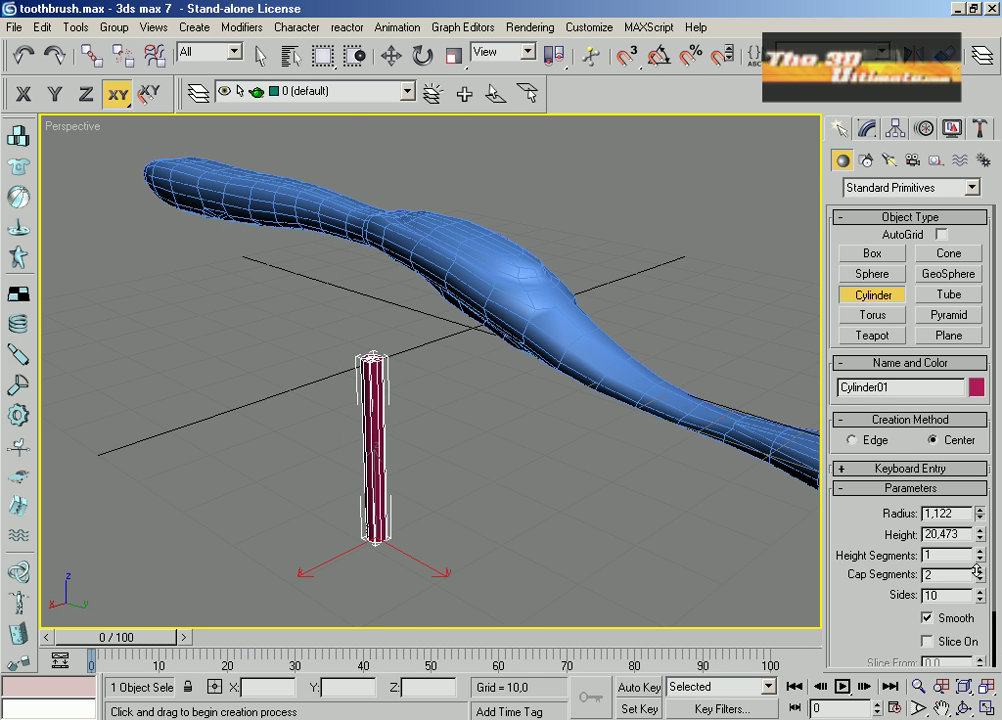
pyautogui.click(241, 27)
pyautogui.click(385, 157)
# Select the vertices at the cylinder's upper end and rotate them in the Left view to give it a slanted tip
pyautogui.scroll(5, 515, 537)
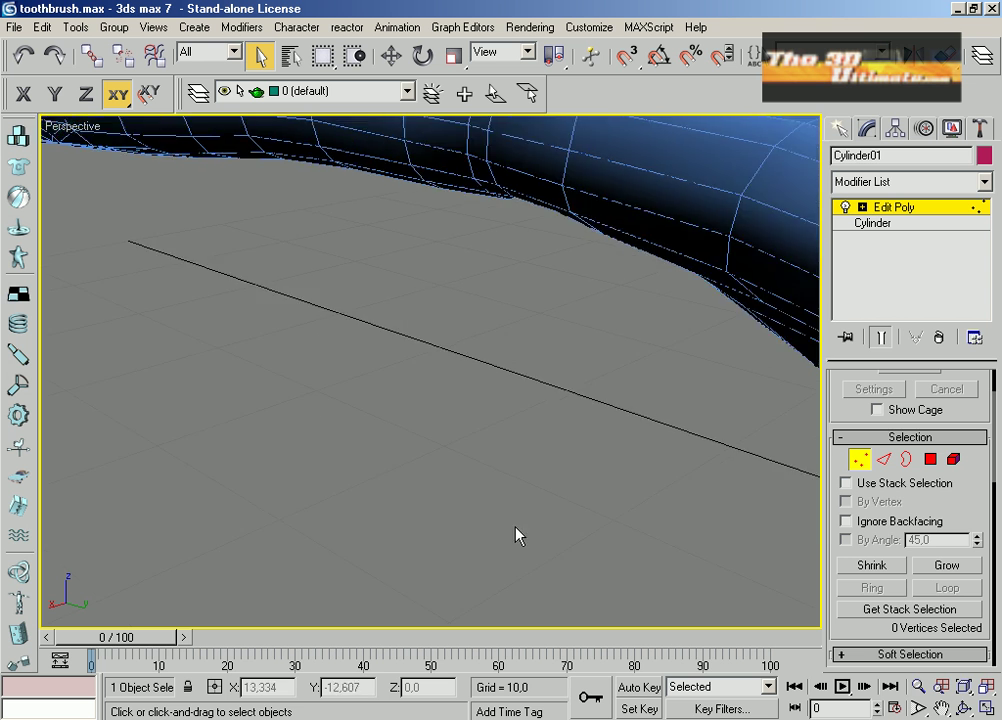
pyautogui.scroll(-5, 515, 537)
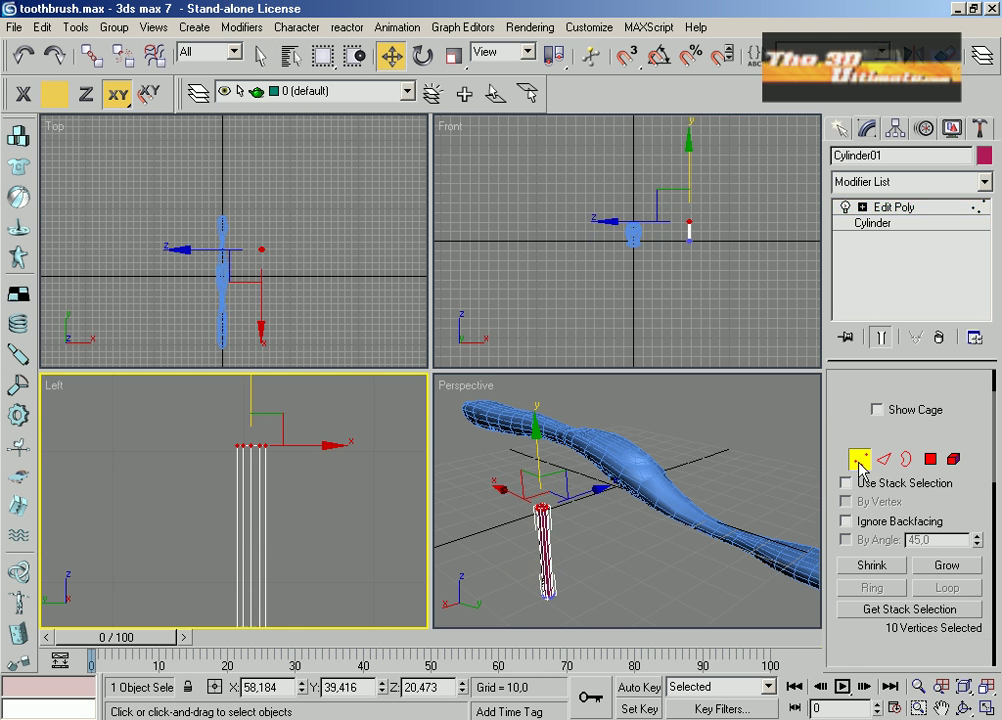
pyautogui.click(423, 55)
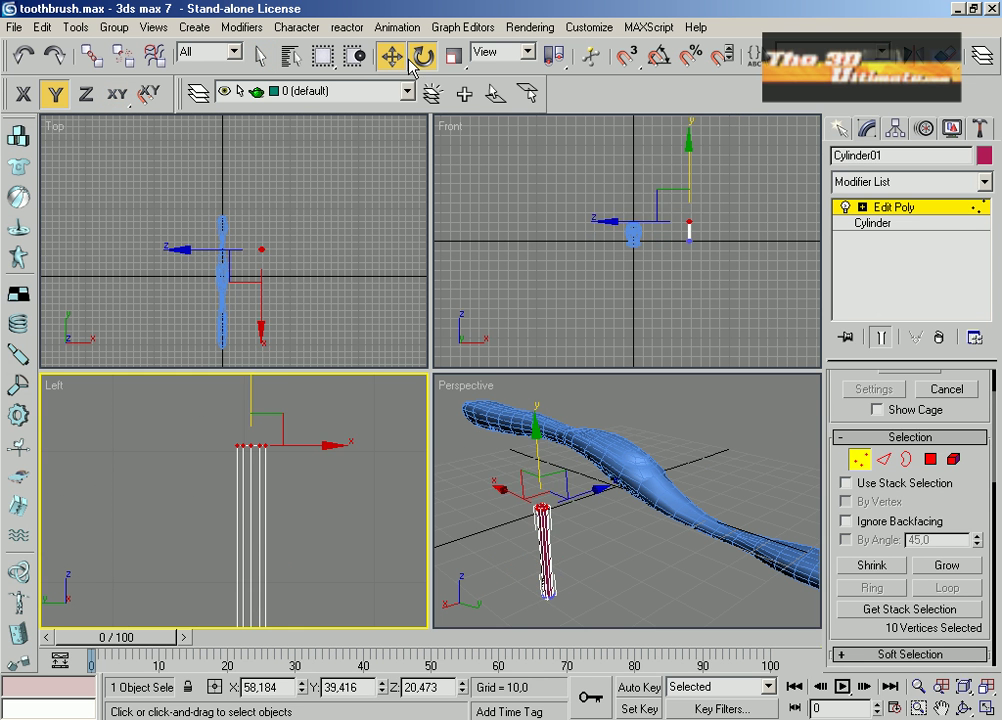
pyautogui.moveTo(188, 508); pyautogui.dragTo(219, 613)
pyautogui.rightClick(219, 613)
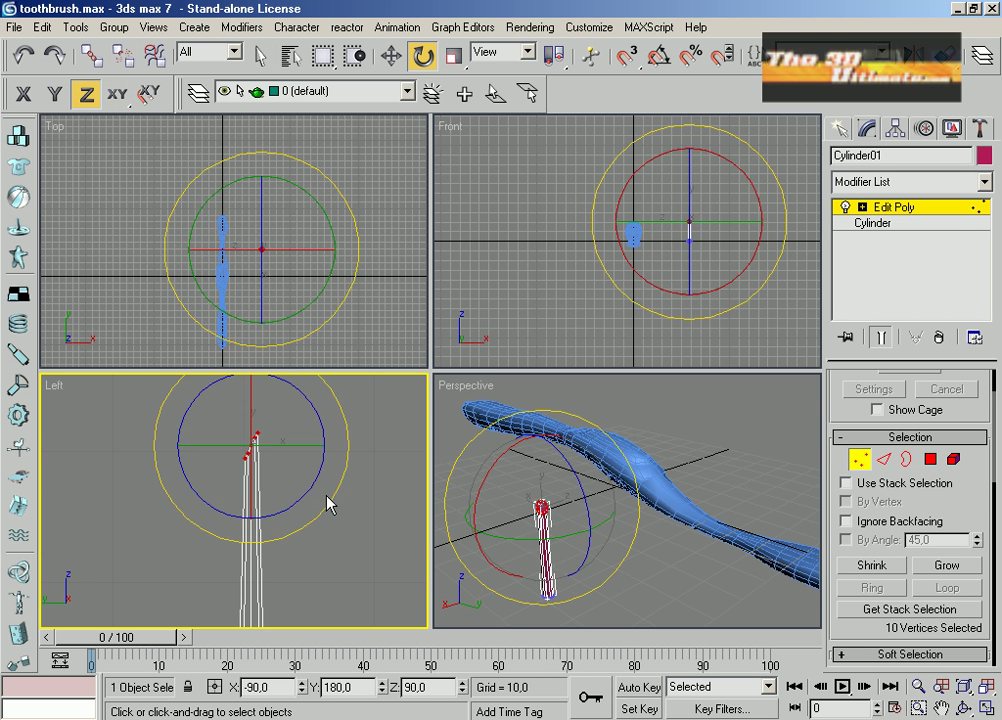
# Move the whole cylinder in the Left view along the brush until it stands over the head
pyautogui.scroll(-3, 326, 501)
pyautogui.hotkey('alt', 'w')
pyautogui.click(393, 56)
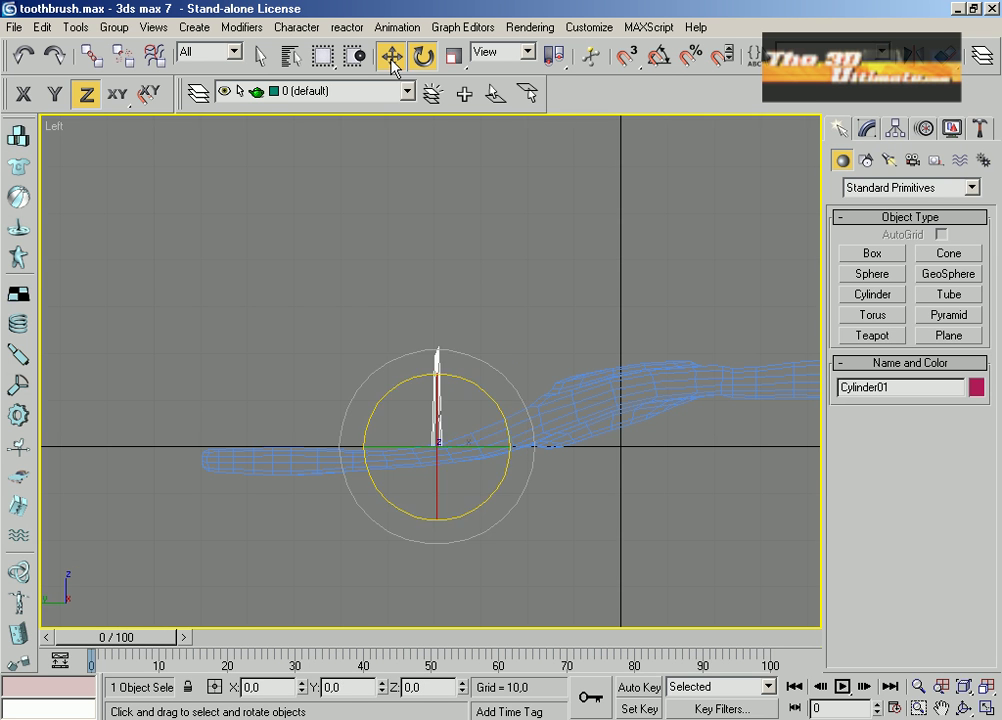
pyautogui.scroll(3, 479, 461)
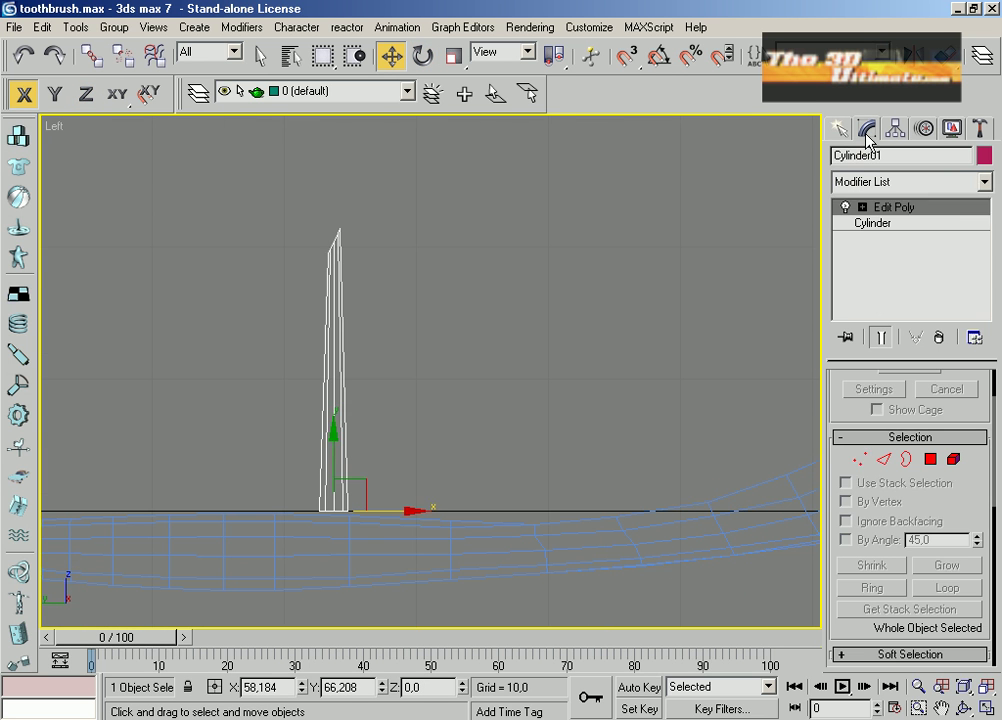
# Scale the cylinder's base vertices narrower and rotate the whole bristle to about -168,5 degrees around Z
pyautogui.moveTo(310, 500); pyautogui.dragTo(360, 524)
pyautogui.press('r')
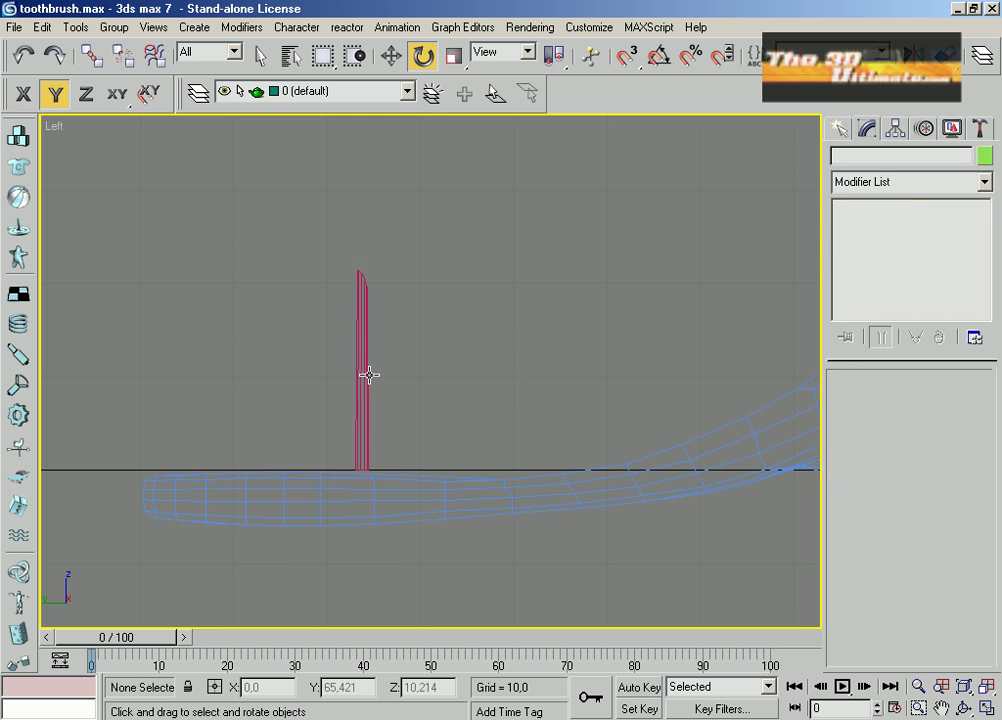
pyautogui.click(369, 375)
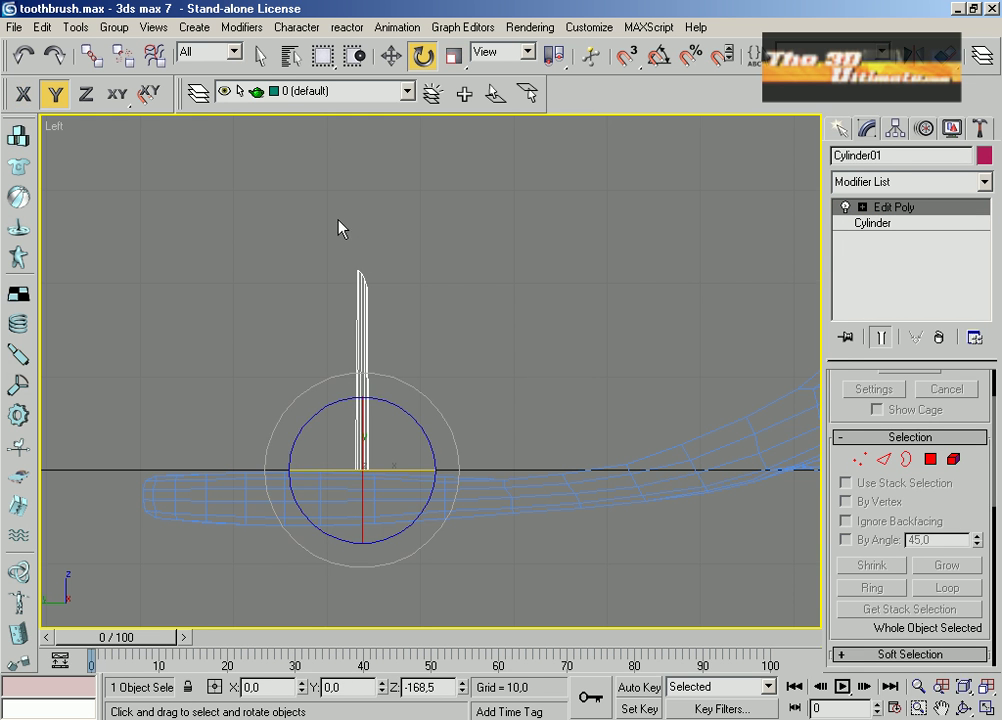
# Move the bristle in the Top view onto the brush head, just beside the centerline at X about -1,411
pyautogui.hotkey('alt', 'w')
pyautogui.hotkey('alt', 'w')
pyautogui.scroll(5, 522, 403)
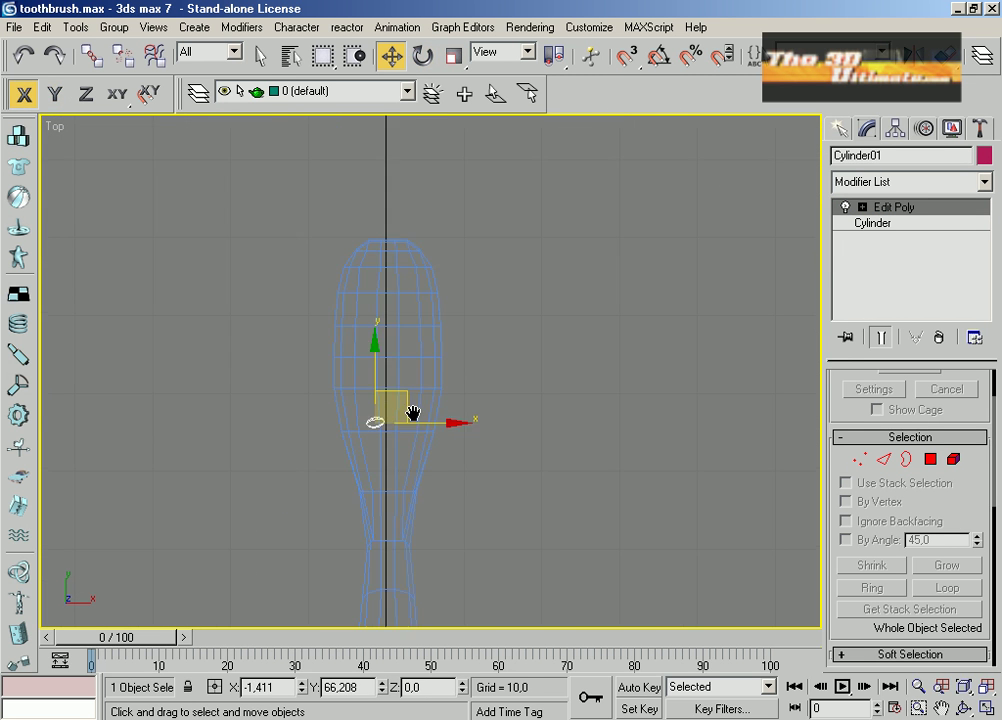
pyautogui.scroll(3, 403, 425)
# Narrow the bristle along X, then scale it uniformly to about 40% in X and 94% in Y
pyautogui.press('r')
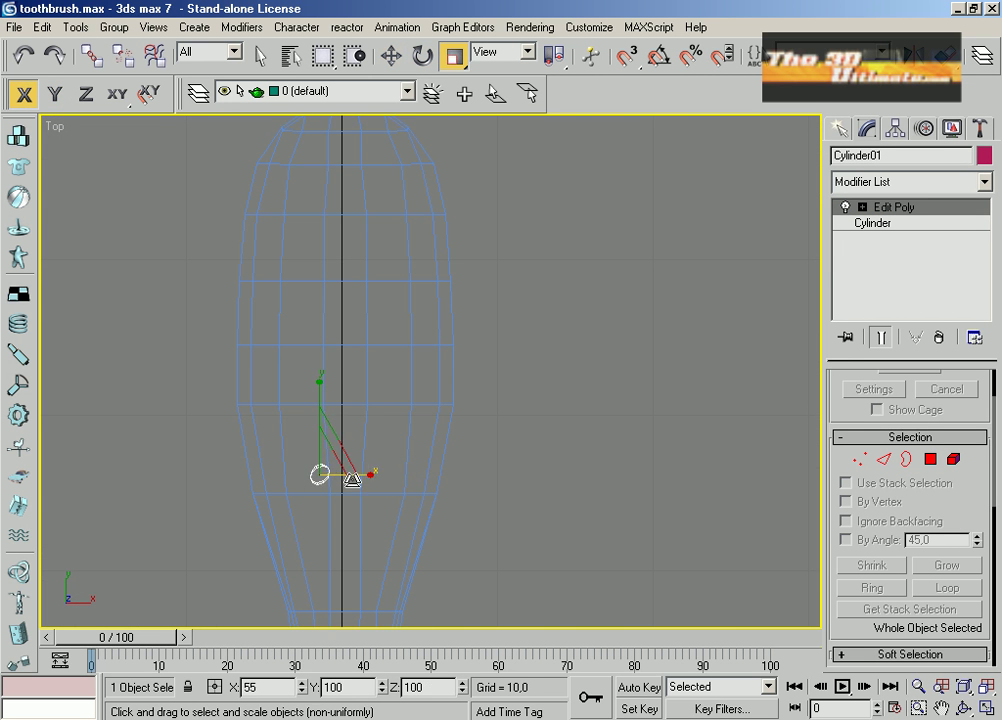
pyautogui.scroll(3, 358, 474)
pyautogui.scroll(3, 431, 369)
pyautogui.press('5')
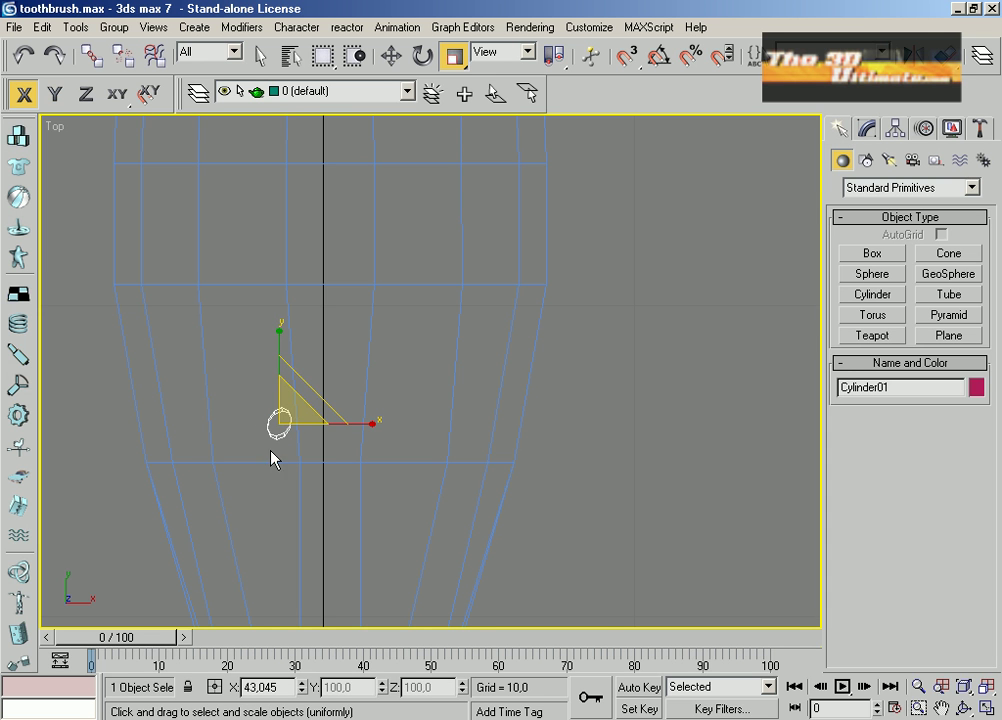
pyautogui.press('F8')
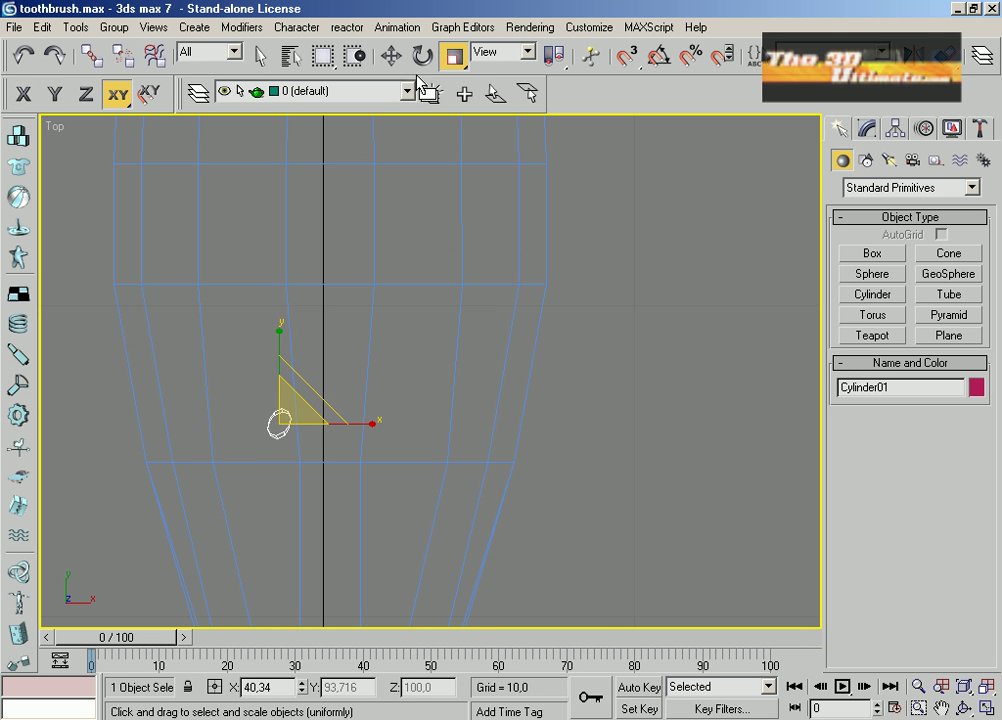
# Clone the bristle repeatedly as instances and place the copies next to each other on the head
pyautogui.hotkey('ctrl', 'v')
pyautogui.click(436, 432)
pyautogui.click(390, 56)
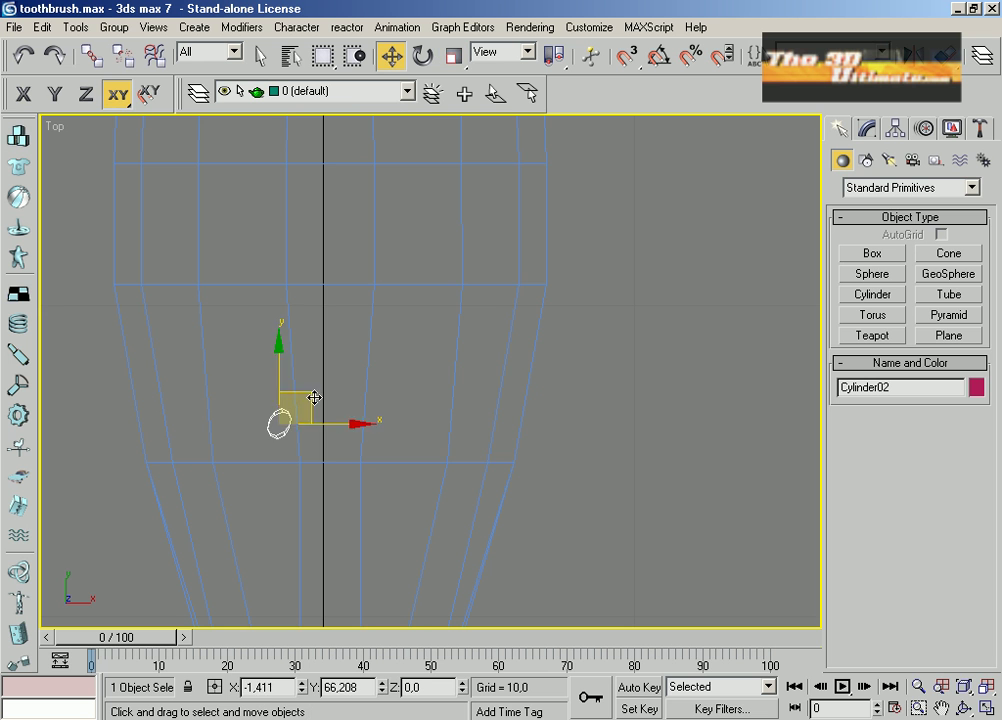
pyautogui.moveTo(313, 398)
pyautogui.mouseDown()
pyautogui.moveTo(338, 393)
pyautogui.moveTo(307, 370)
pyautogui.moveTo(320, 358)
pyautogui.moveTo(300, 375)
pyautogui.mouseUp()
pyautogui.click(436, 432)
pyautogui.click(286, 360)
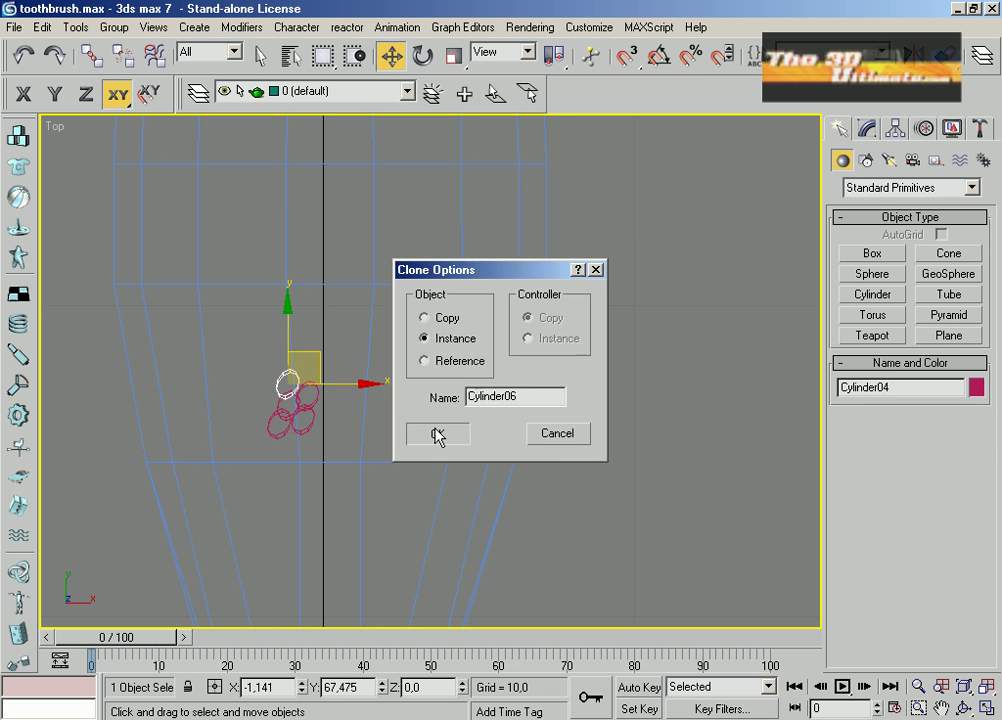
pyautogui.click(436, 436)
# Rearrange the bristle copies into a tight cluster and add one more instance at its edge nearest the neck
pyautogui.scroll(3, 291, 396)
pyautogui.click(242, 478)
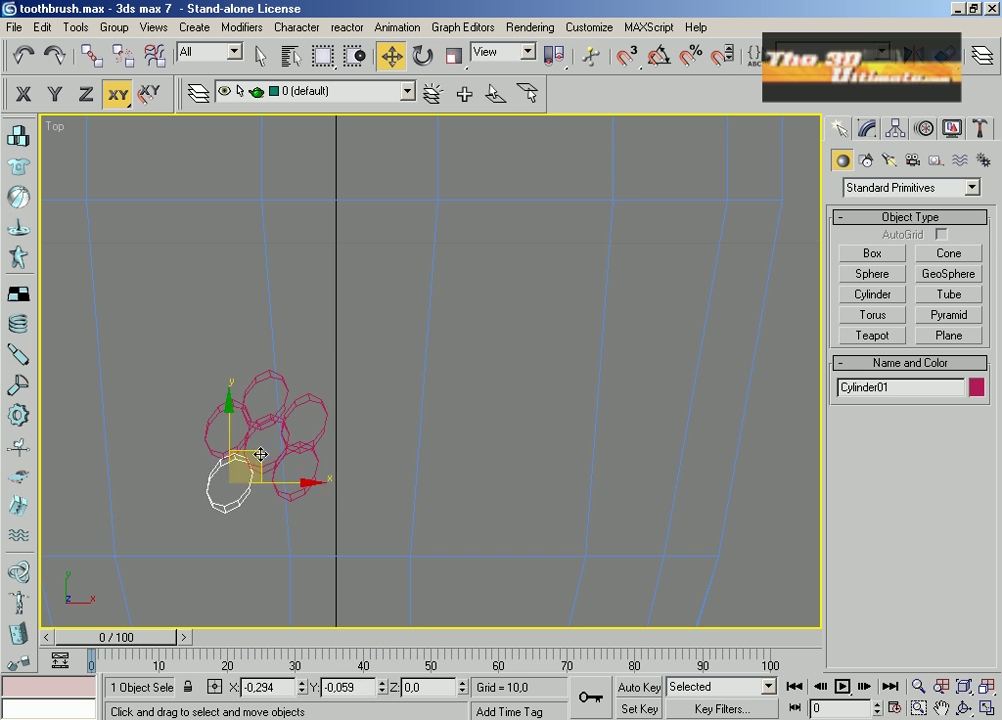
pyautogui.click(312, 412)
pyautogui.click(258, 365)
pyautogui.click(266, 392)
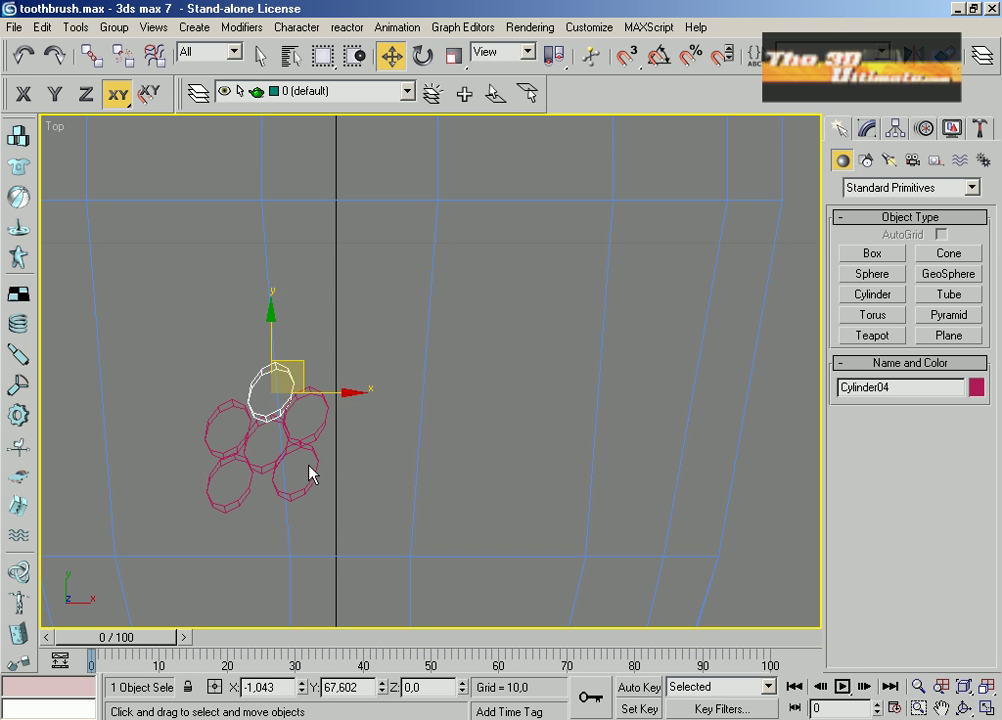
pyautogui.moveTo(272, 385)
pyautogui.keyDown('shift'); pyautogui.mouseDown()
pyautogui.moveTo(270, 358)
pyautogui.moveTo(330, 493)
pyautogui.mouseUp(); pyautogui.keyUp('shift')
pyautogui.click(436, 434)
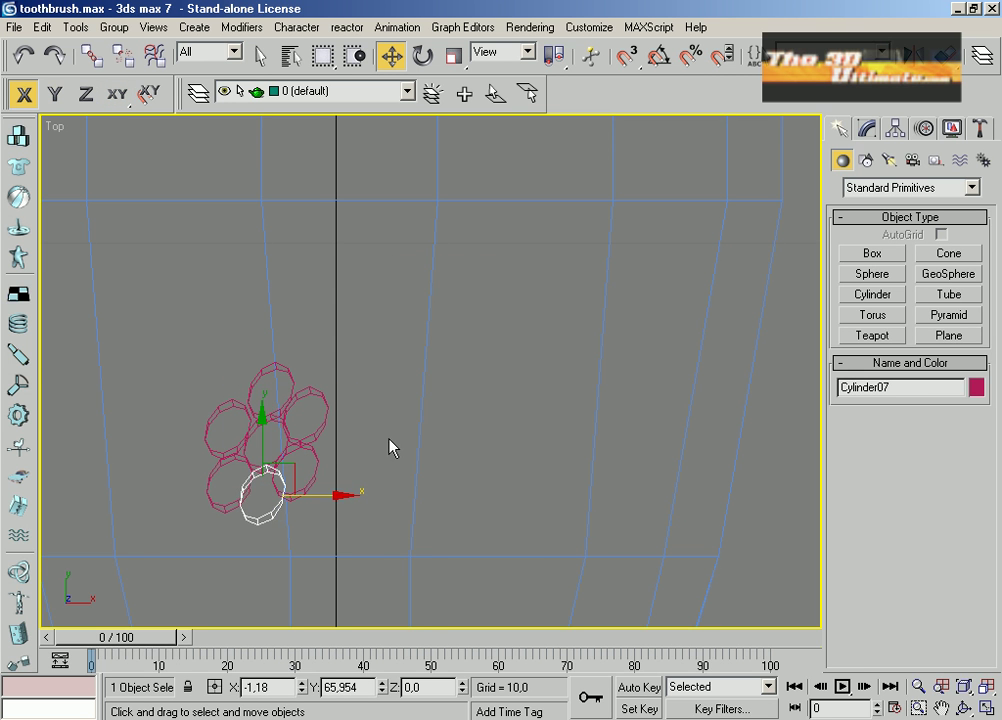
# Spread the seven bristles into an evenly spaced ring around the central one and select the whole cluster
pyautogui.click(987, 708)
pyautogui.click(165, 334)
pyautogui.click(142, 309)
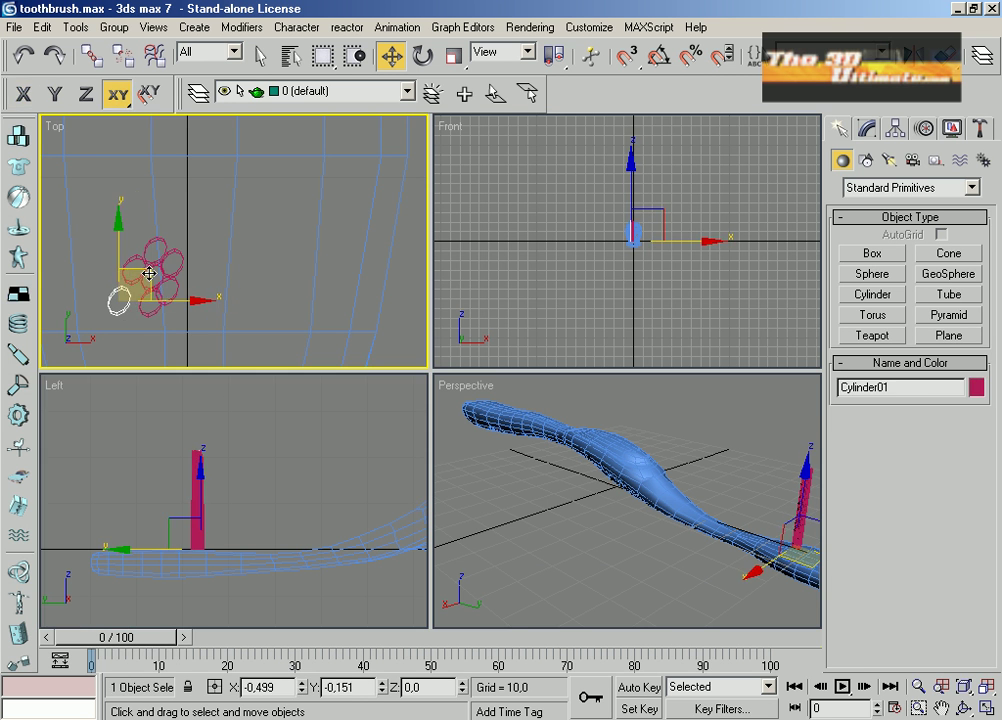
pyautogui.click(168, 291)
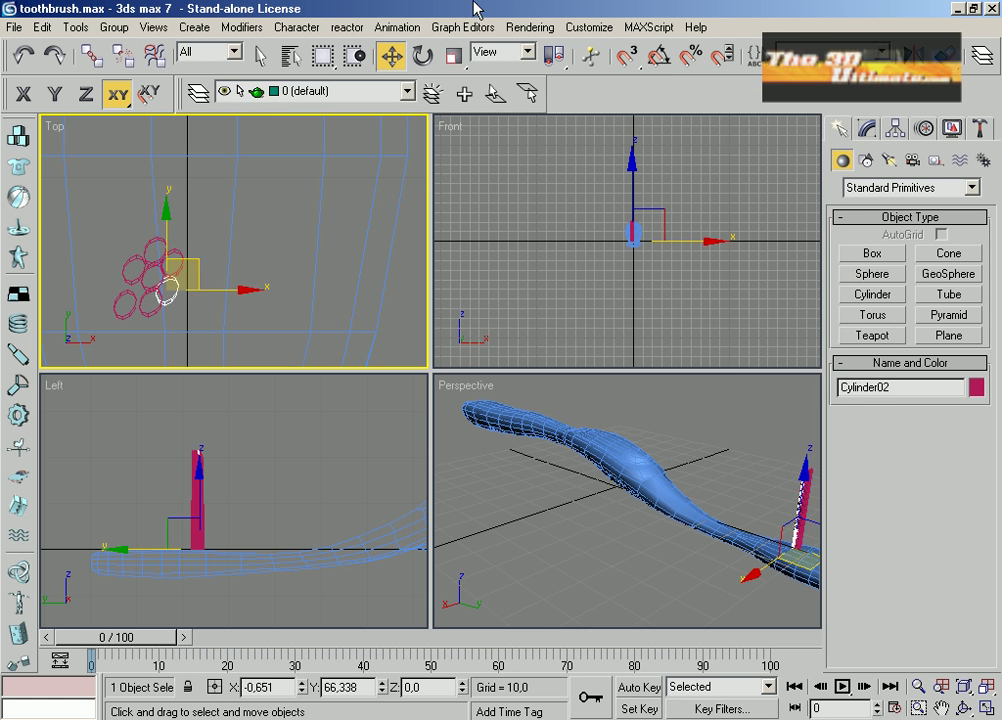
pyautogui.moveTo(180, 268); pyautogui.dragTo(151, 310)
pyautogui.moveTo(152, 249); pyautogui.dragTo(184, 220)
pyautogui.click(161, 432)
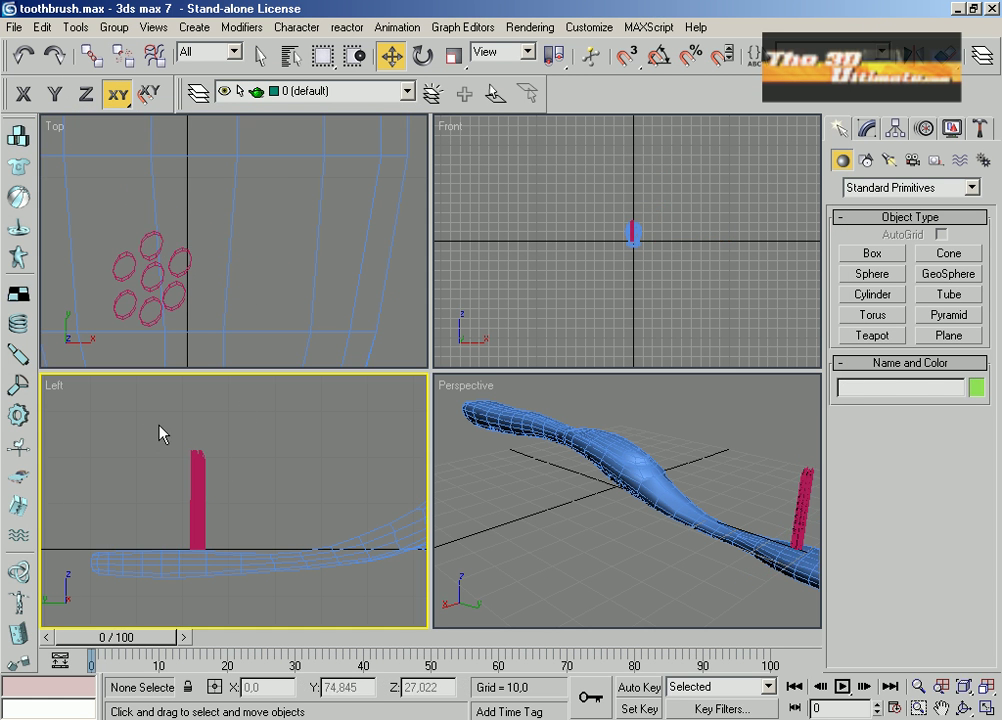
pyautogui.moveTo(161, 432); pyautogui.dragTo(239, 481)
pyautogui.rightClick(400, 350)
pyautogui.click(987, 708)
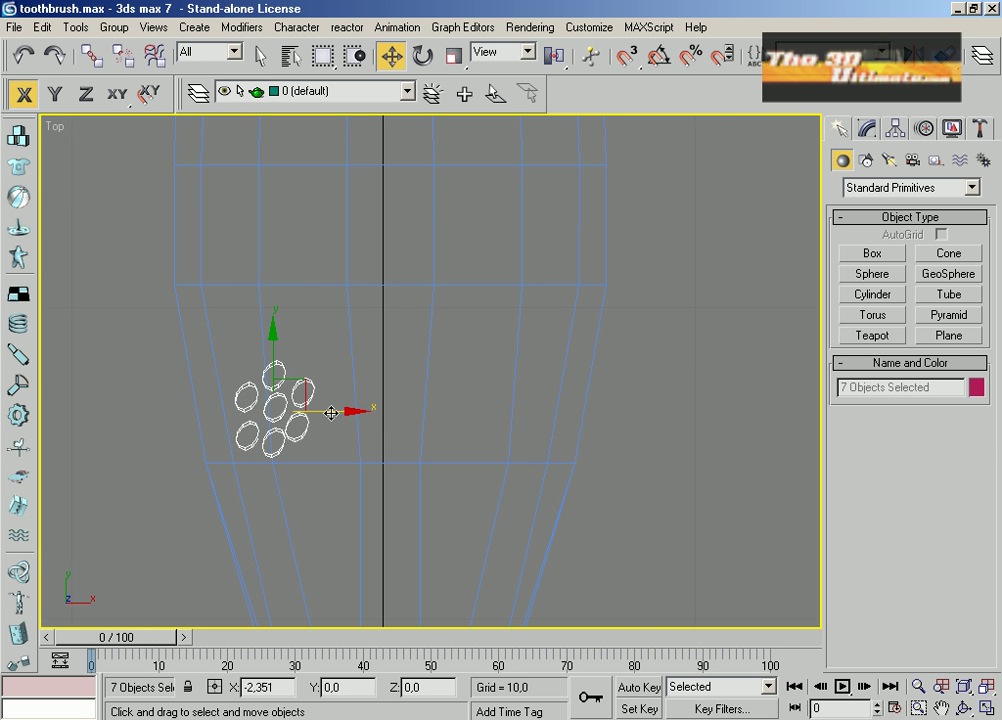
# Try cloning the seven-bristle cluster toward the head's tip with one copy rotated, then undo the copies
pyautogui.keyDown('shift'); pyautogui.moveTo(280, 375); pyautogui.dragTo(268, 152); pyautogui.keyUp('shift')
pyautogui.click(436, 432)
pyautogui.press('e')
pyautogui.moveTo(235, 272); pyautogui.dragTo(226, 332)
pyautogui.press('w')
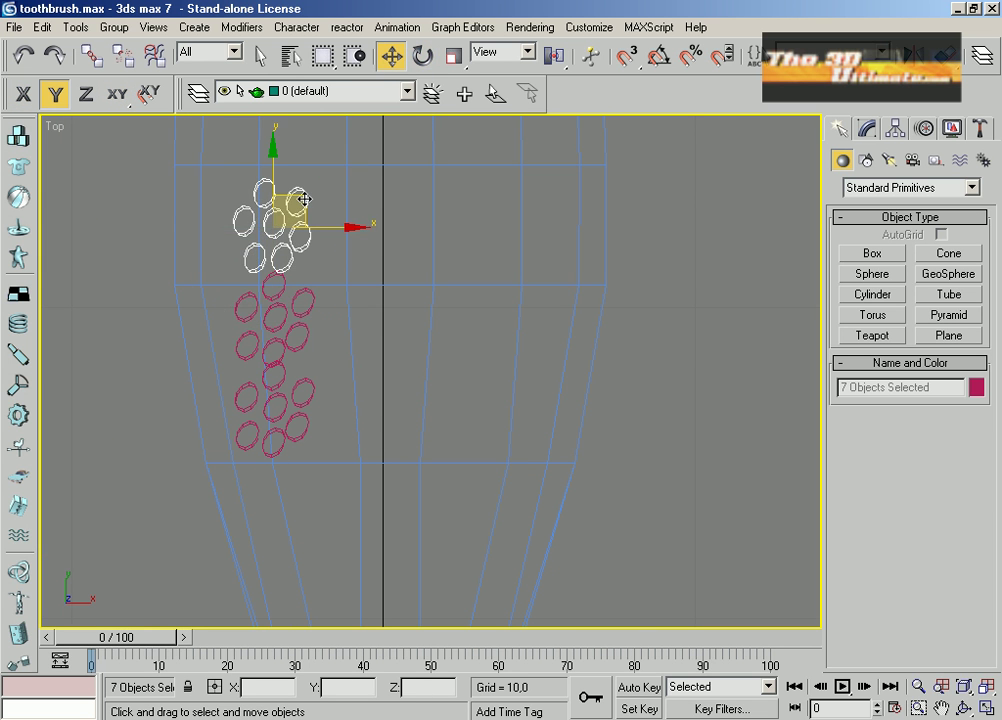
pyautogui.scroll(-2, 298, 202)
pyautogui.moveTo(250, 309); pyautogui.dragTo(333, 447, button='middle')
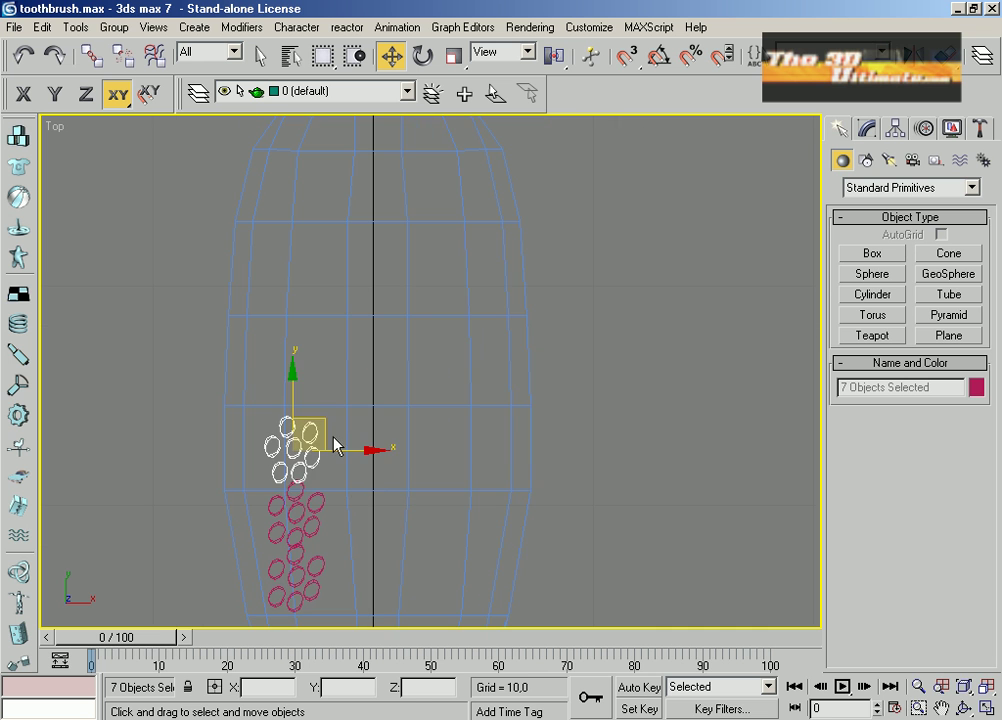
pyautogui.keyDown('shift'); pyautogui.moveTo(291, 421); pyautogui.dragTo(287, 350); pyautogui.keyUp('shift')
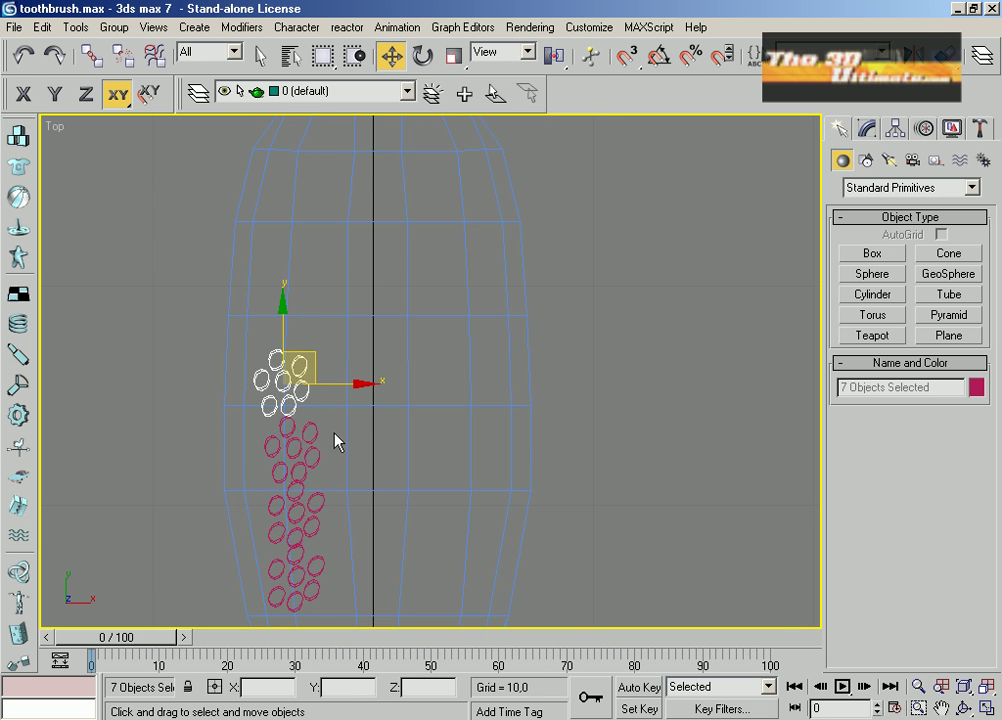
pyautogui.click(286, 428)
pyautogui.hotkey('ctrl', 'z')
pyautogui.hotkey('ctrl', 'z')
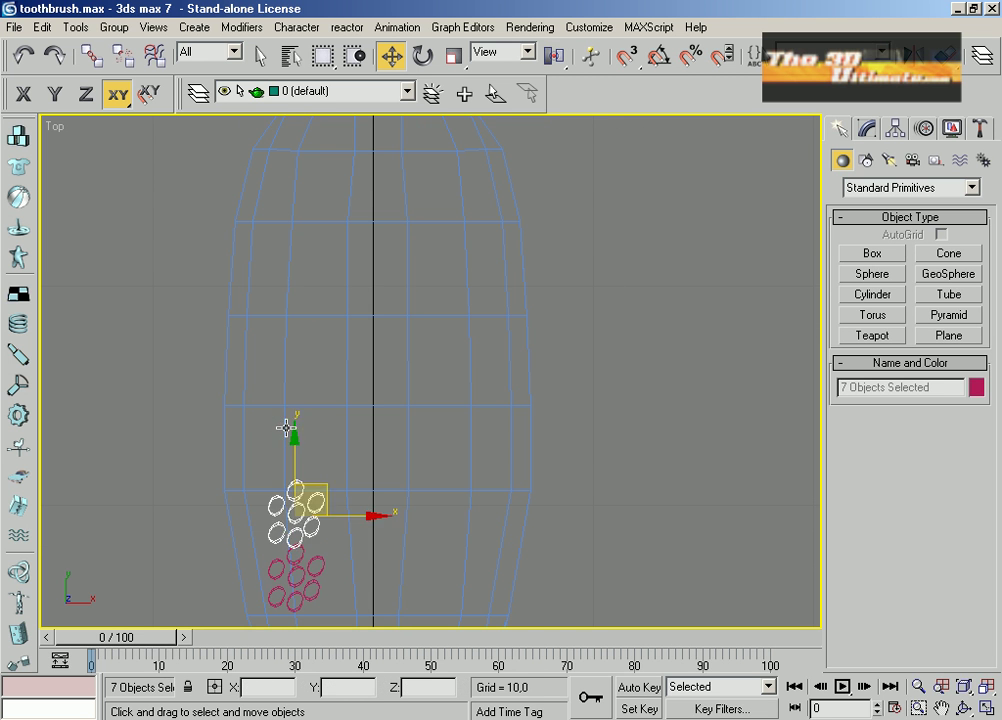
# Group the seven selected bristles under the name brush and deselect the group
pyautogui.click(114, 27)
pyautogui.click(125, 46)
pyautogui.write('brush')
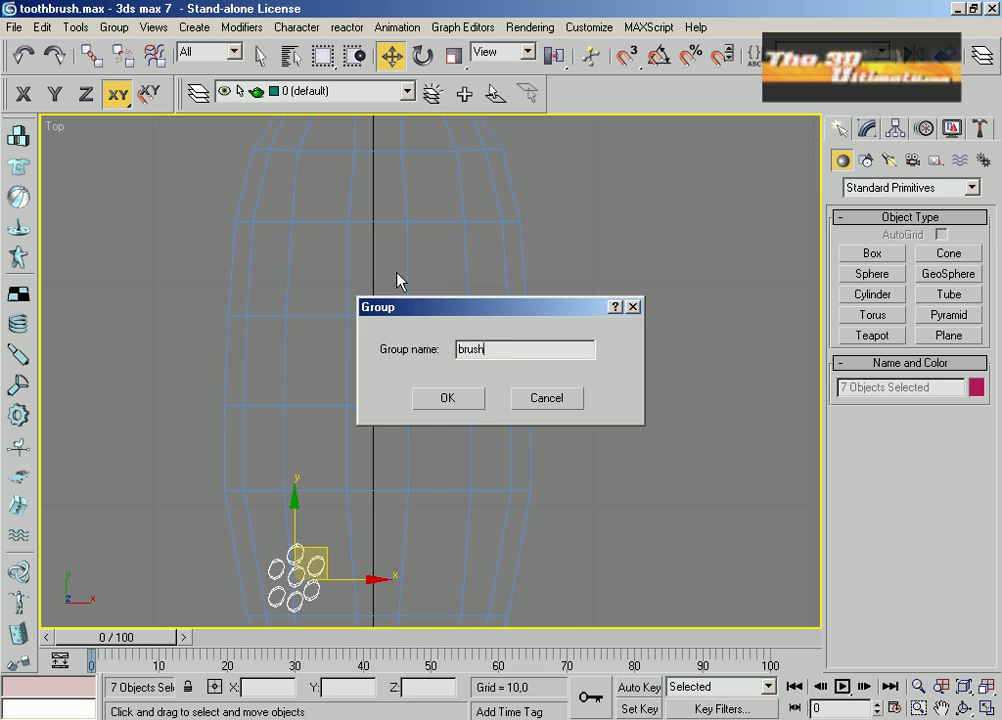
pyautogui.press('Return')
pyautogui.click(613, 353)
# Draw an open U-shaped spline in the Top view from the bristle cluster around the head's tip and back toward the neck
pyautogui.click(866, 161)
pyautogui.click(872, 269)
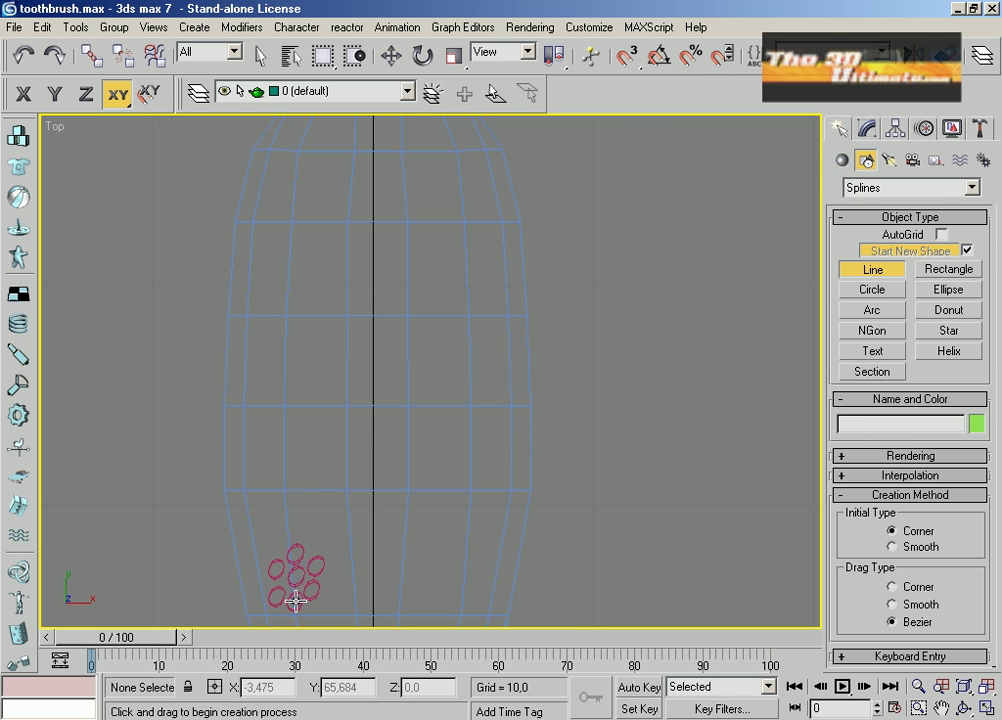
pyautogui.click(293, 600)
pyautogui.click(268, 515)
pyautogui.click(262, 395)
pyautogui.click(270, 255)
pyautogui.click(284, 181)
pyautogui.scroll(-2, 284, 181)
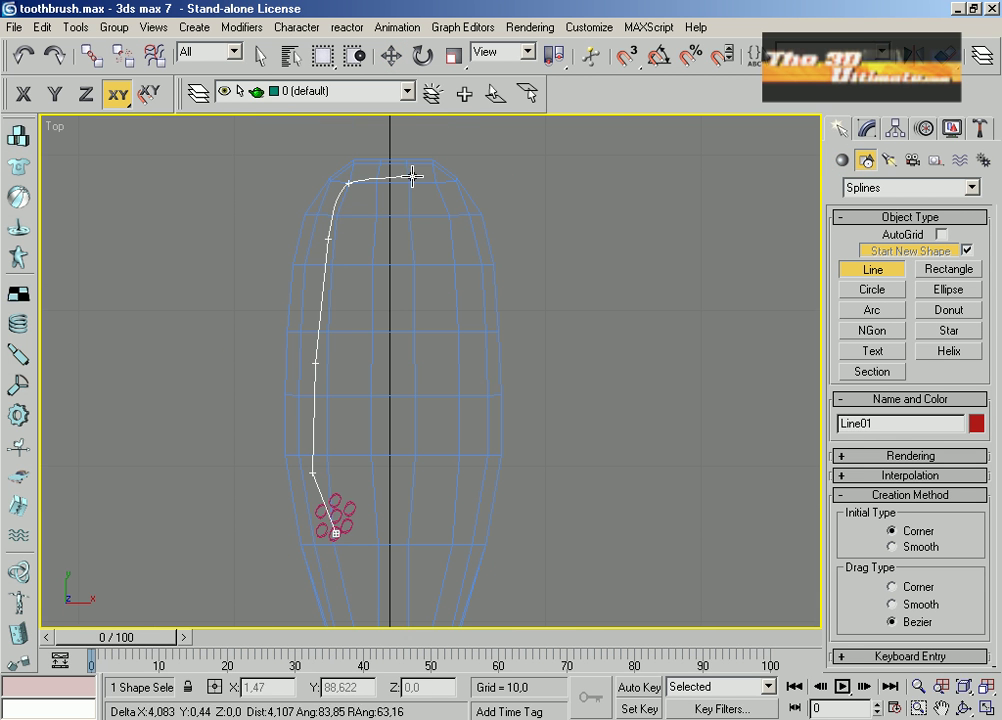
pyautogui.click(469, 291)
pyautogui.click(479, 421)
pyautogui.click(458, 536)
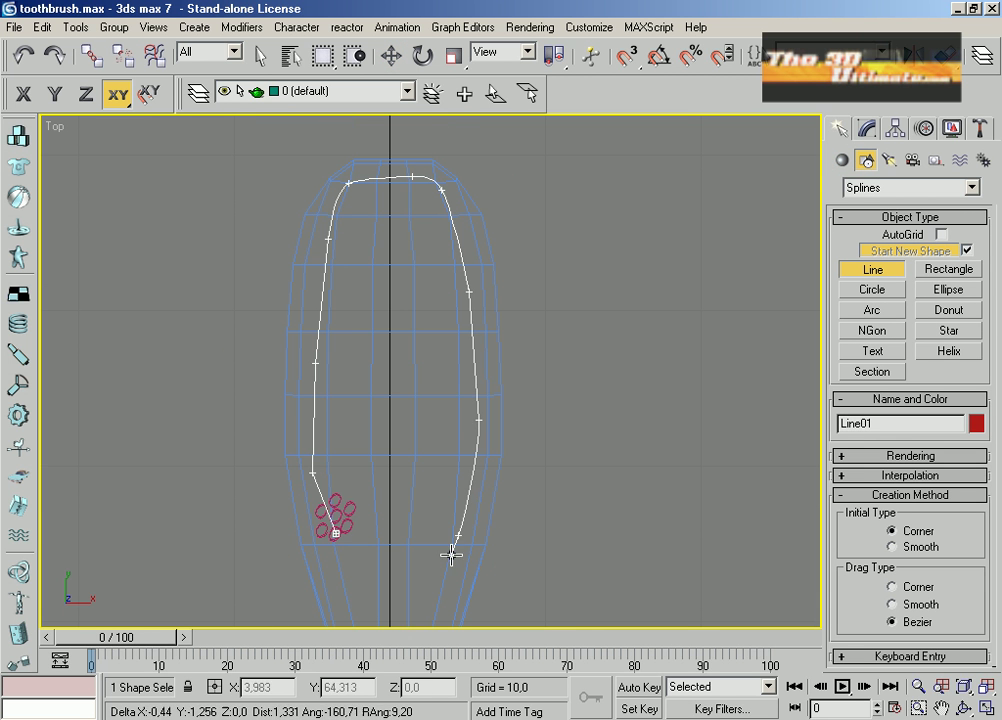
pyautogui.click(438, 607)
pyautogui.rightClick(588, 458)
# Move the spline's start vertex toward the neck so it lies about level with the other end
pyautogui.click(867, 128)
pyautogui.press('w')
pyautogui.press('1')
pyautogui.click(339, 606)
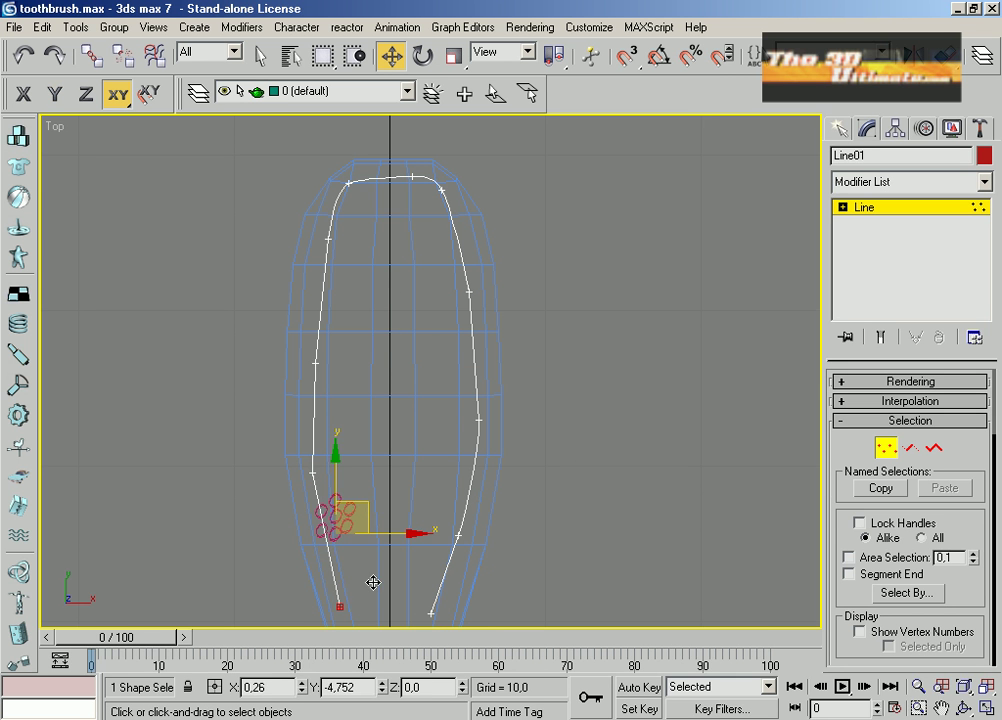
pyautogui.scroll(3, 349, 538)
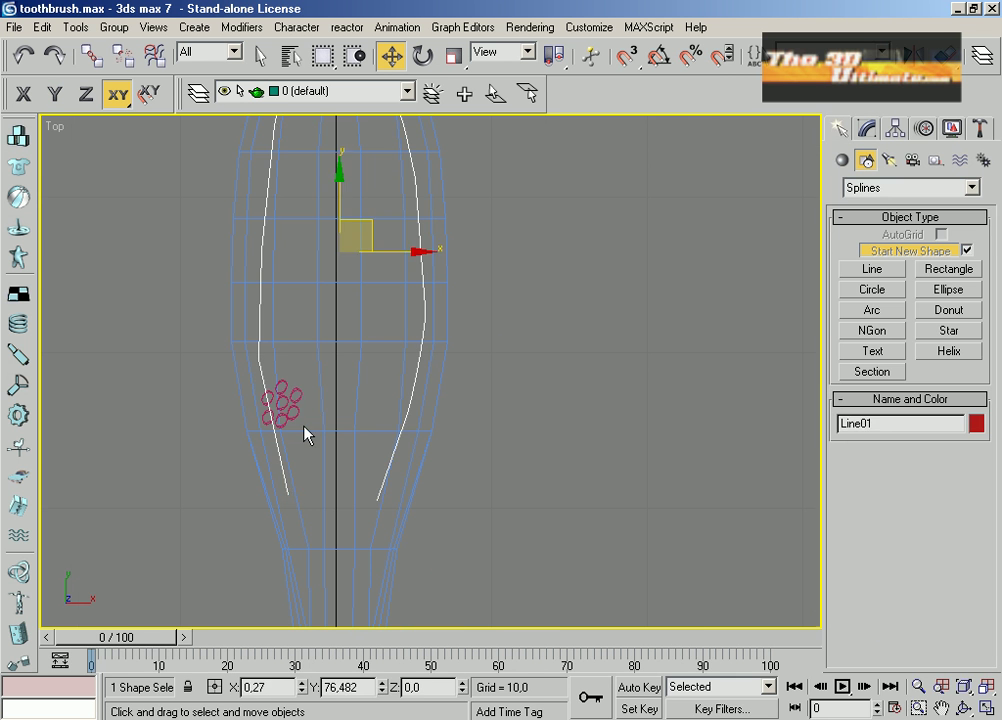
# Place the brush group beside the head and remove the loose bristles Cylinder01 to Cylinder07 left on it
pyautogui.click(287, 400)
pyautogui.keyDown('shift'); pyautogui.moveTo(313, 382); pyautogui.dragTo(295, 393); pyautogui.keyUp('shift')
pyautogui.click(294, 398)
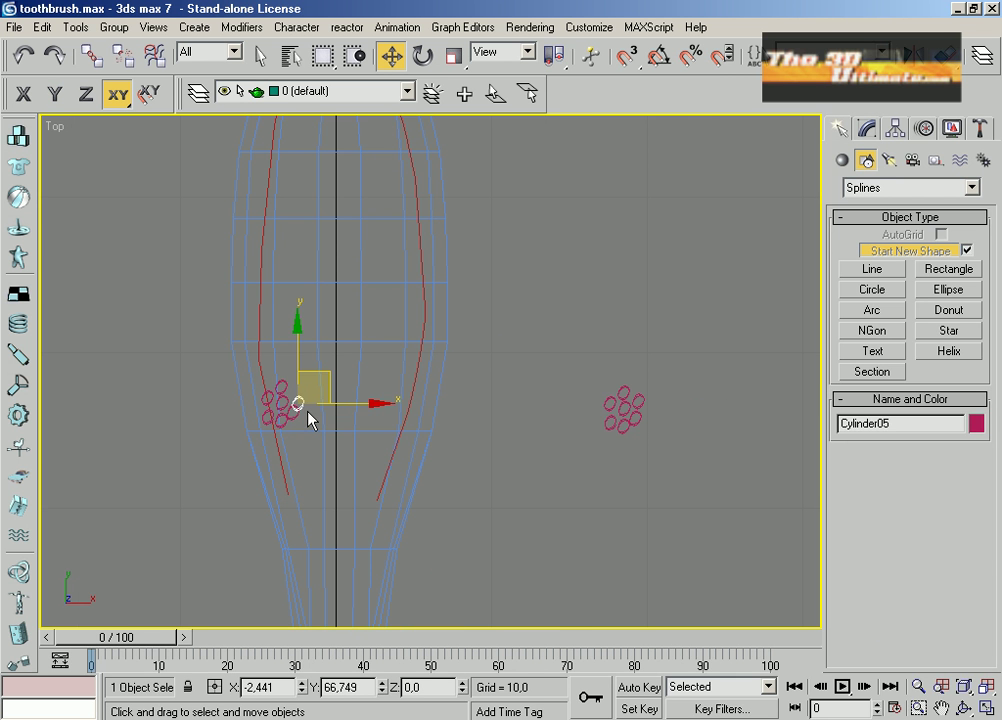
pyautogui.hotkey('ctrl', 'a')
pyautogui.press('h')
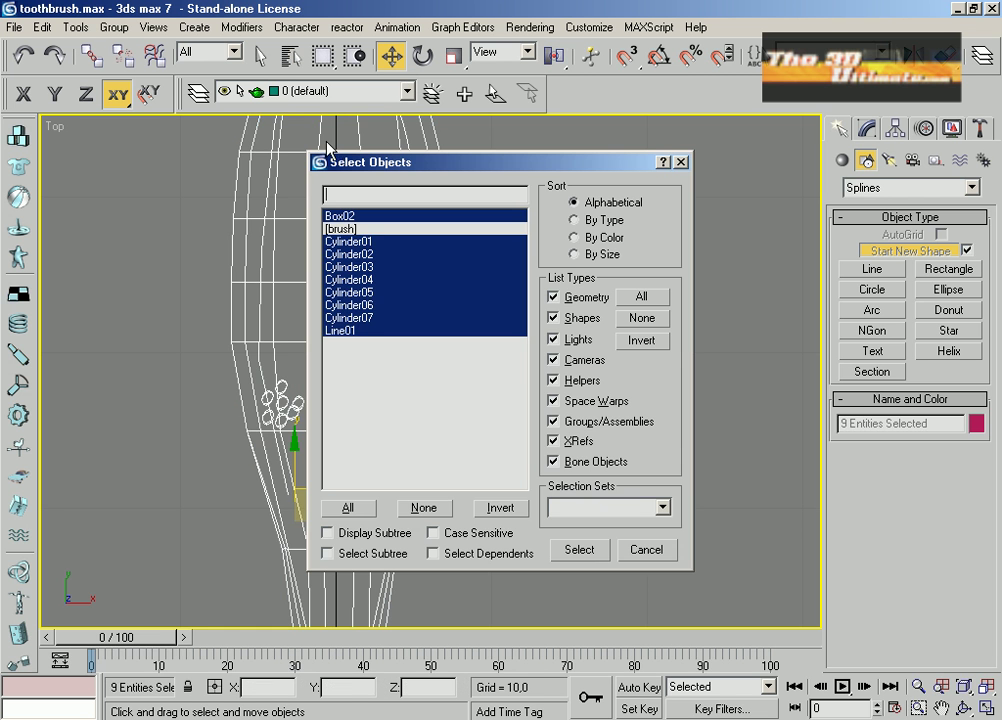
pyautogui.click(350, 241)
pyautogui.keyDown('shift'); pyautogui.click(345, 317); pyautogui.keyUp('shift')
pyautogui.click(579, 549)
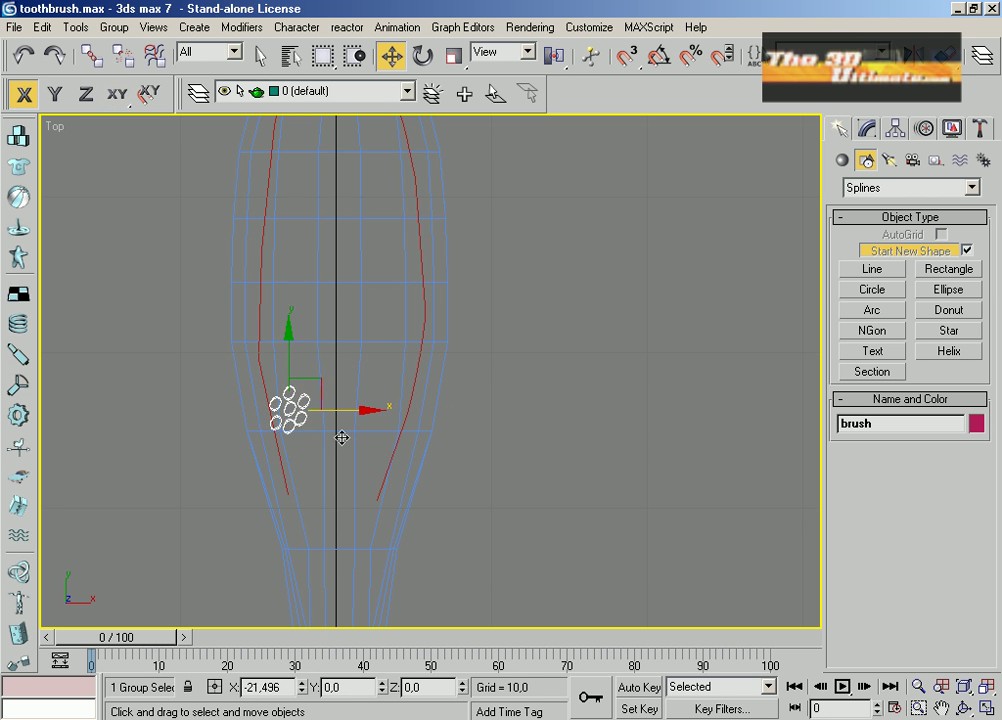
# Position the brush group near the spline's start and distribute 21 instances along the spline with the Spacing Tool
pyautogui.moveTo(320, 378); pyautogui.dragTo(312, 413)
pyautogui.click(72, 28)
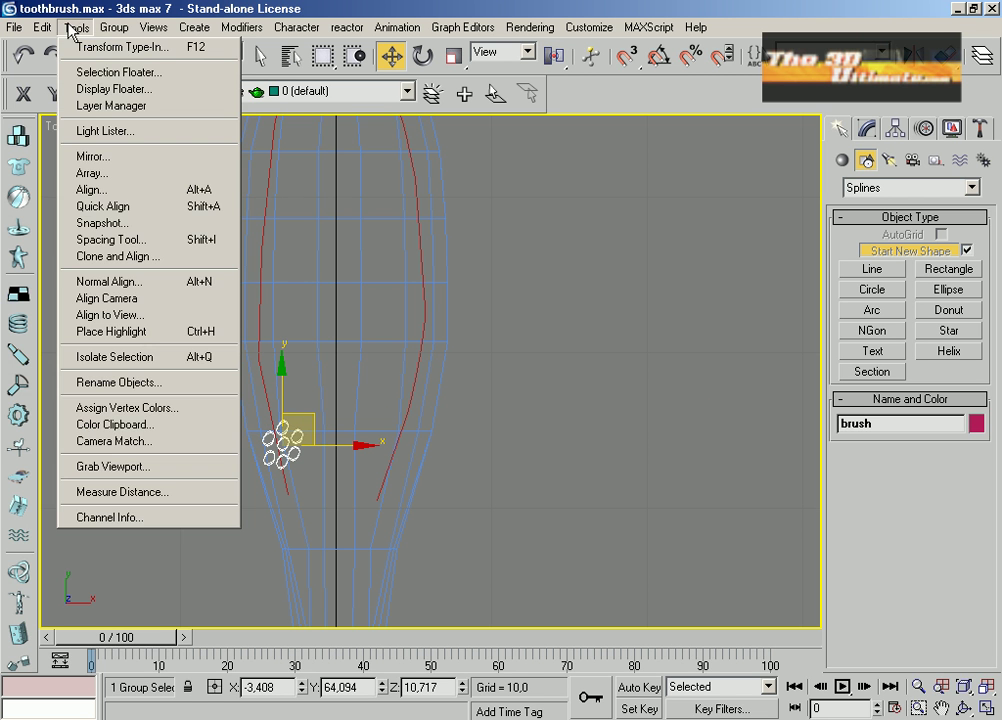
pyautogui.click(110, 228)
pyautogui.click(65, 80)
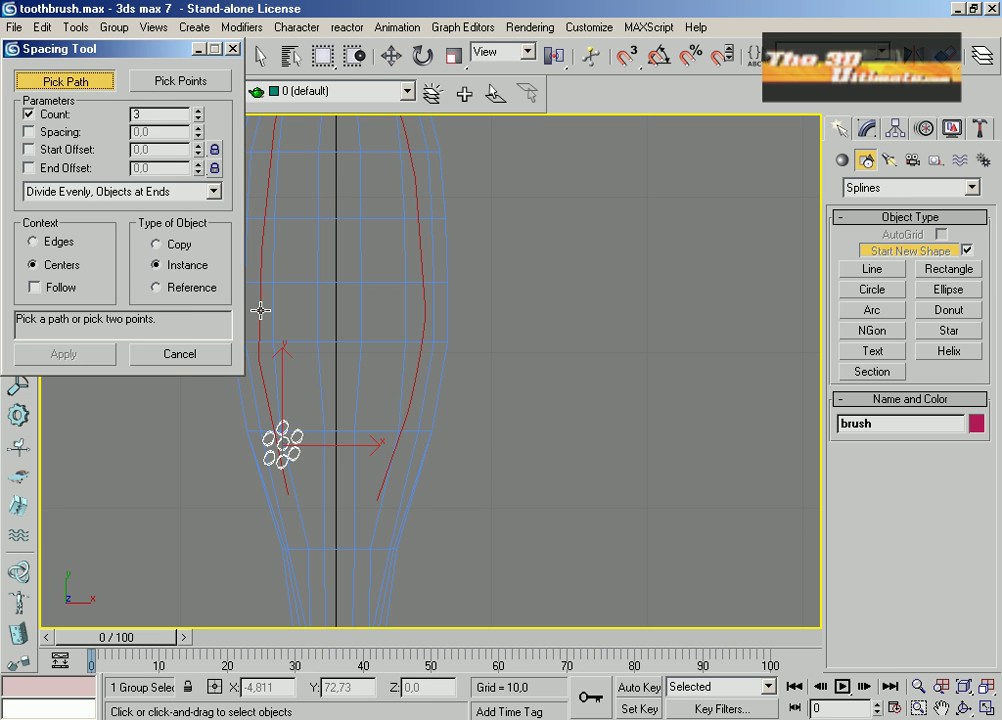
pyautogui.click(262, 311)
pyautogui.moveTo(199, 113); pyautogui.dragTo(199, 113)
pyautogui.click(63, 354)
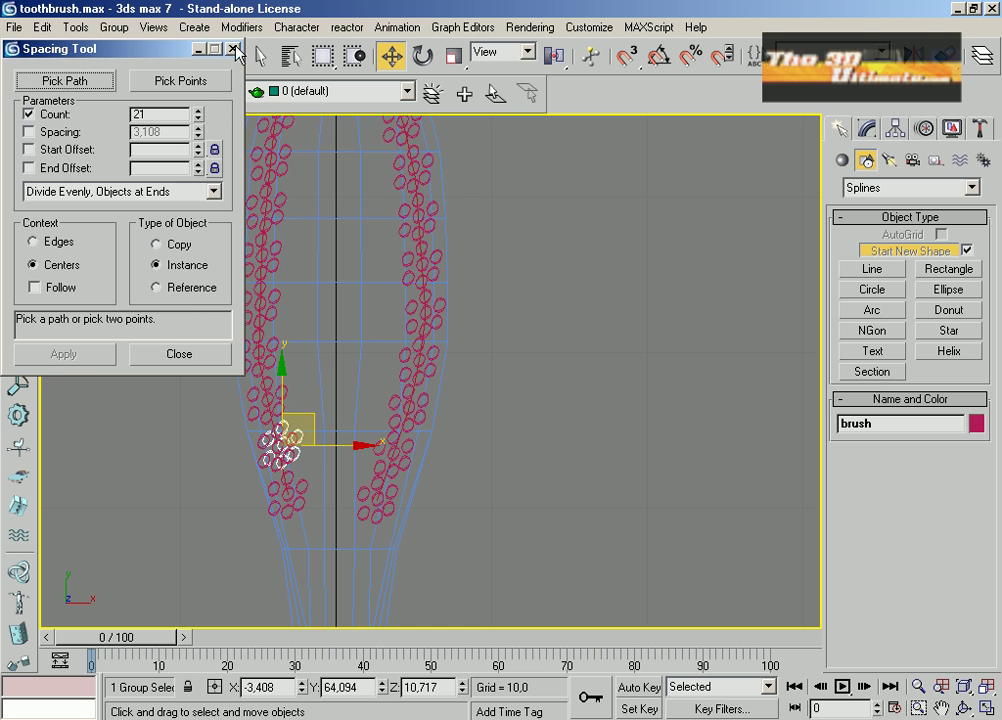
pyautogui.click(232, 48)
# Move the source brush group off the head and scale Line01 uniformly to 67% inside the outer tuft row
pyautogui.moveTo(365, 444); pyautogui.dragTo(683, 411)
pyautogui.click(423, 265)
pyautogui.press('h')
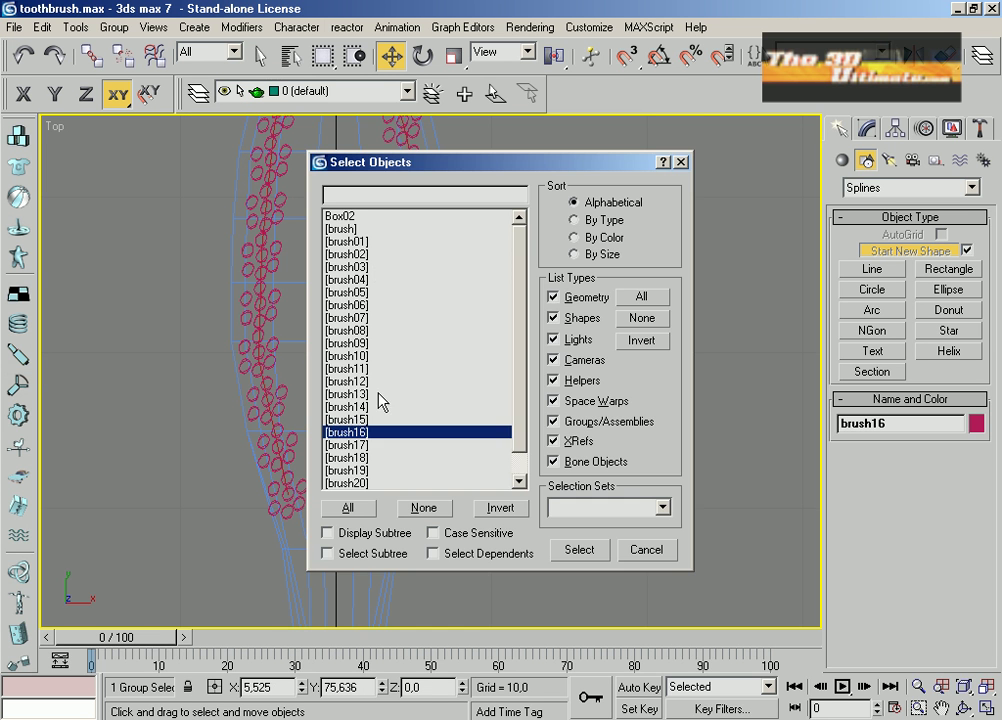
pyautogui.scroll(-2, 380, 403)
pyautogui.doubleClick(331, 546)
pyautogui.press('r')
pyautogui.moveTo(349, 240); pyautogui.dragTo(346, 291)
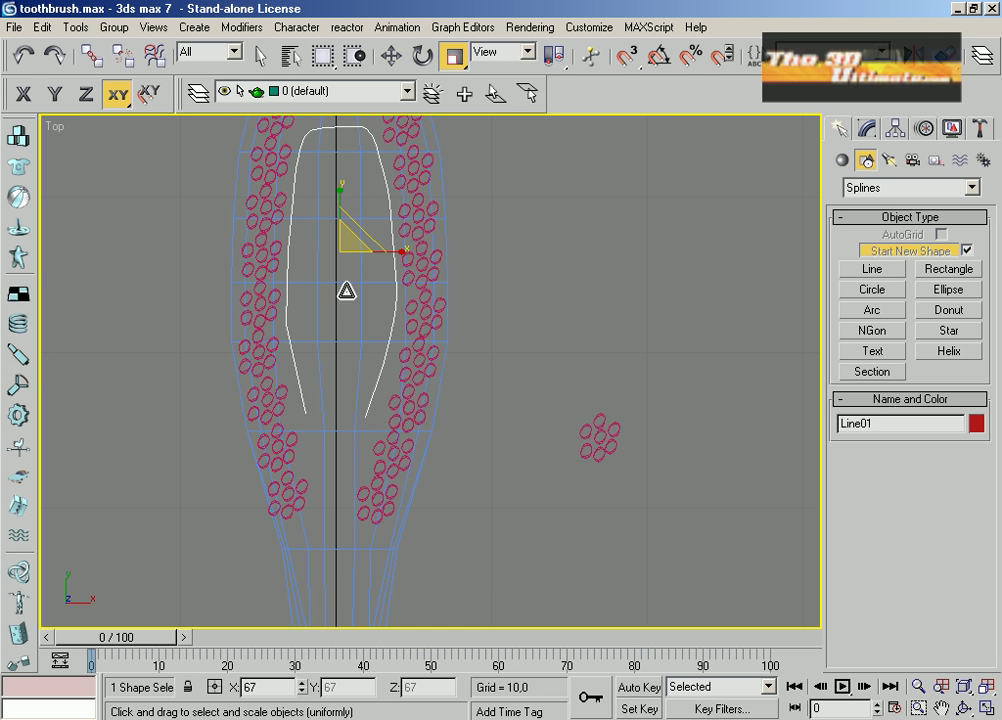
# Recolor the source brush group orange and move it to the start of the inner spline
pyautogui.click(592, 432)
pyautogui.click(976, 423)
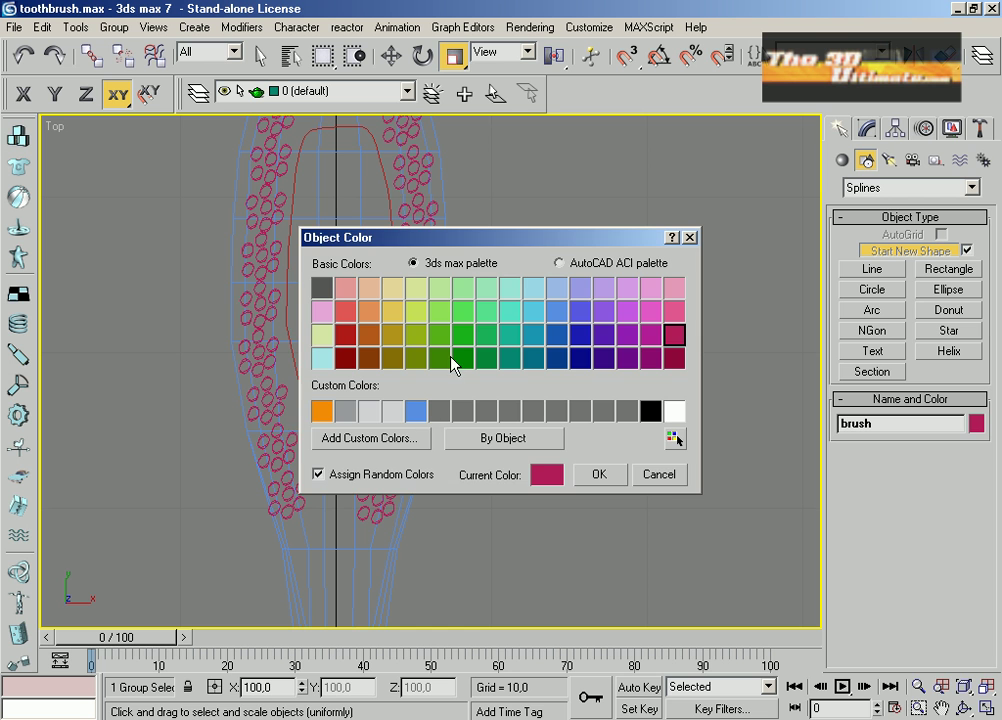
pyautogui.click(322, 411)
pyautogui.click(599, 474)
pyautogui.press('w')
pyautogui.moveTo(629, 409); pyautogui.dragTo(340, 381)
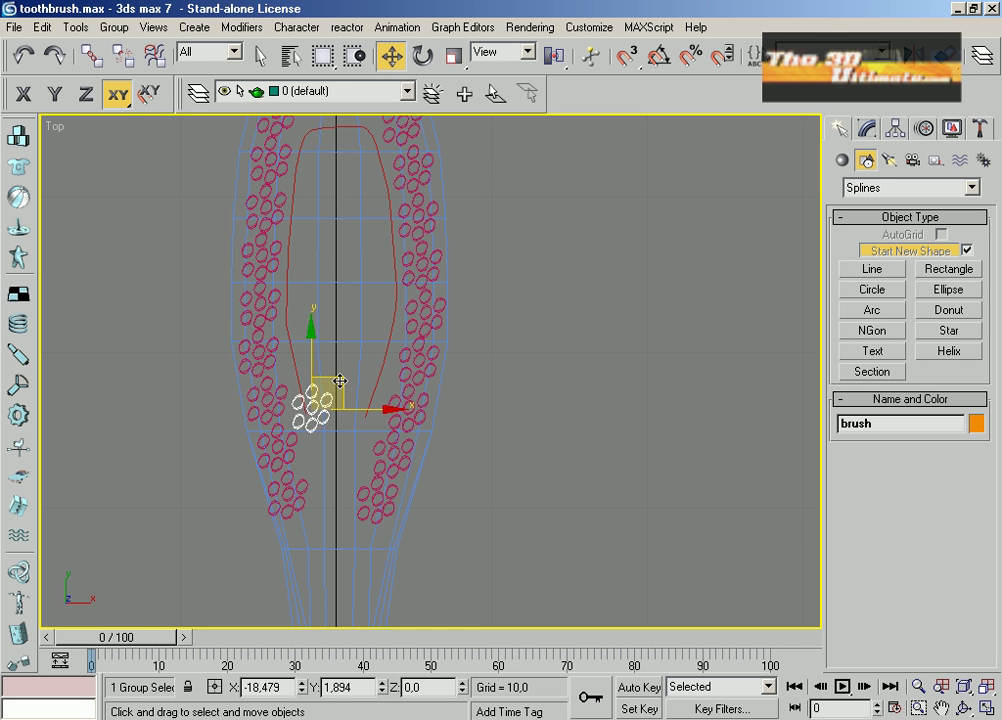
# Distribute 12 instances of the orange brush group along Line01 with the Spacing Tool
pyautogui.hotkey('shift', 'i')
pyautogui.click(63, 80)
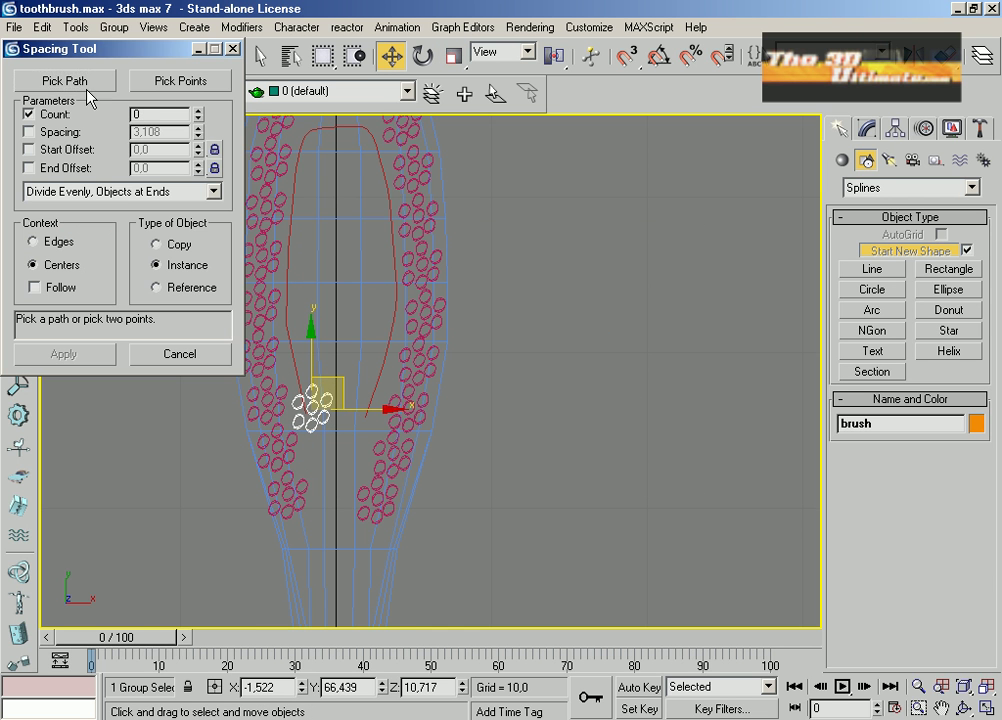
pyautogui.click(288, 290)
pyautogui.moveTo(198, 110); pyautogui.dragTo(198, 110)
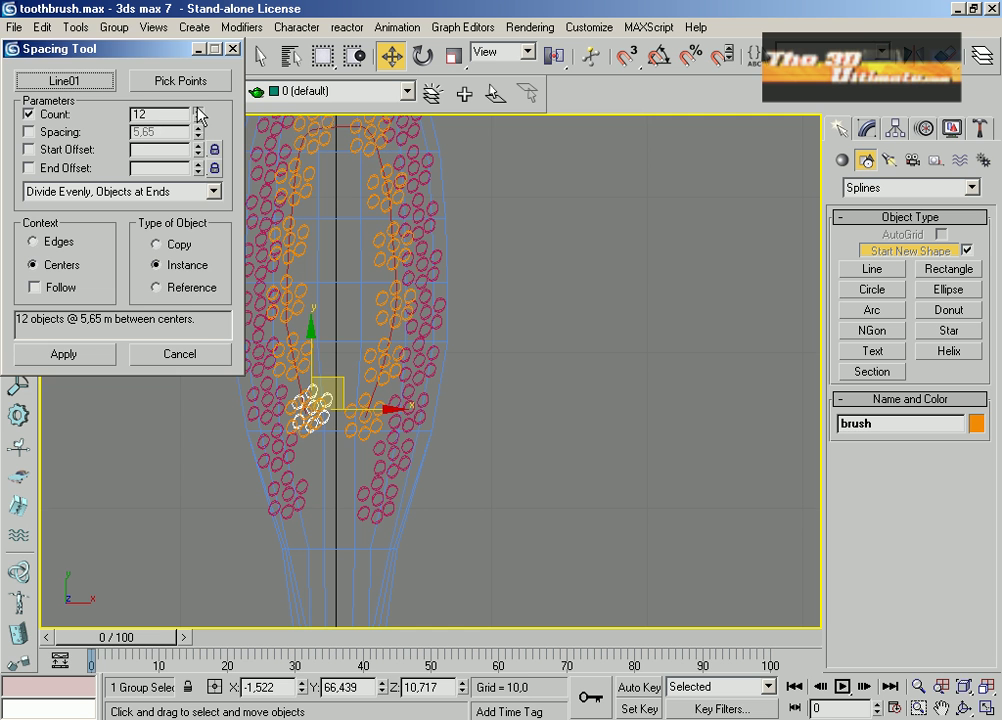
pyautogui.click(179, 354)
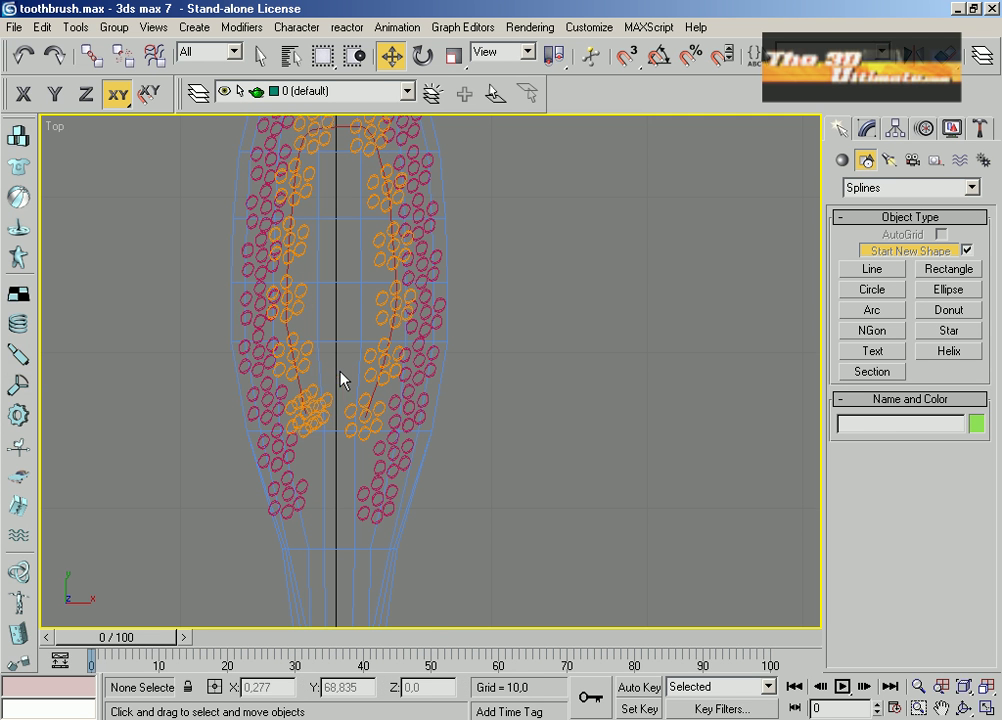
# Move the orange source group sideways off the head and raise it clear of the tufts in the Left view
pyautogui.moveTo(342, 380); pyautogui.dragTo(633, 342)
pyautogui.click(541, 507)
pyautogui.hotkey('alt', 'w')
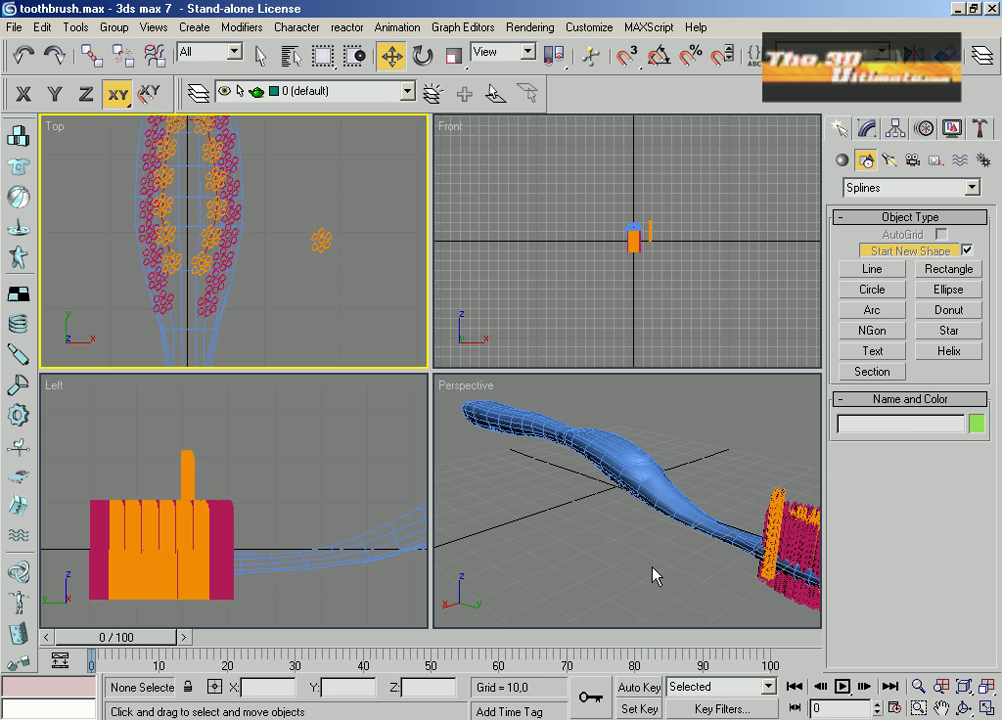
pyautogui.moveTo(187, 475); pyautogui.dragTo(302, 418)
# Select all the distributed tufts in the Left view and raise them vertically above the brush head
pyautogui.moveTo(74, 463); pyautogui.dragTo(262, 521)
pyautogui.moveTo(160, 476); pyautogui.dragTo(150, 445)
pyautogui.press('F6')
pyautogui.press('r')
pyautogui.press('w')
# Scale the selected tufts down in height to a little under half the source group's height
pyautogui.rightClick(568, 541)
pyautogui.click(988, 710)
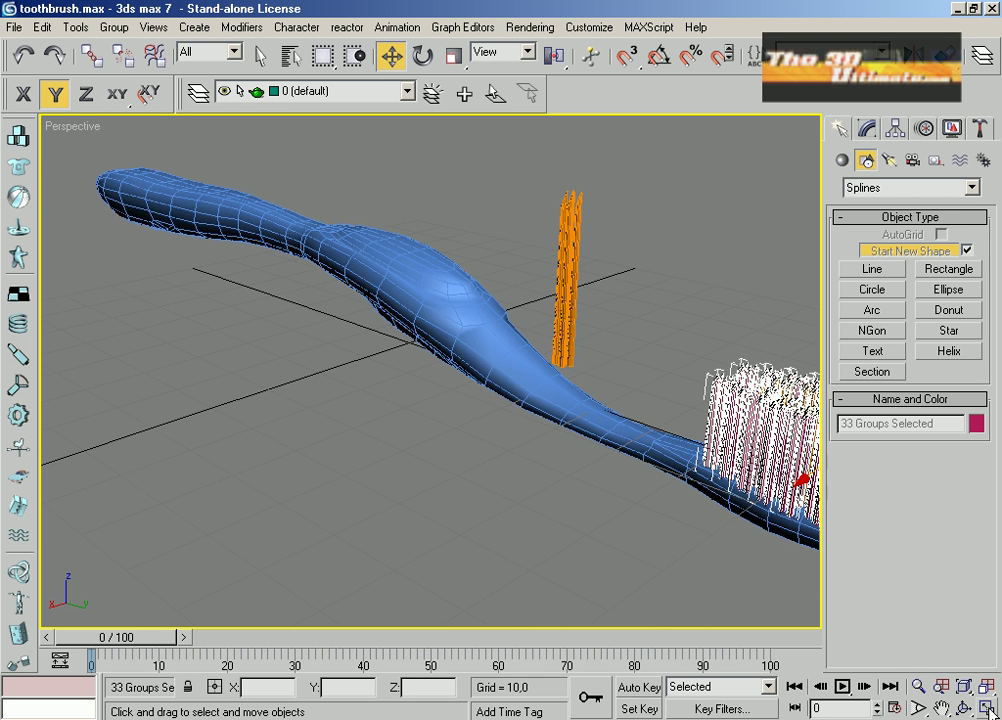
pyautogui.moveTo(745, 555); pyautogui.dragTo(466, 501, button='middle')
pyautogui.click(986, 708)
pyautogui.press('r')
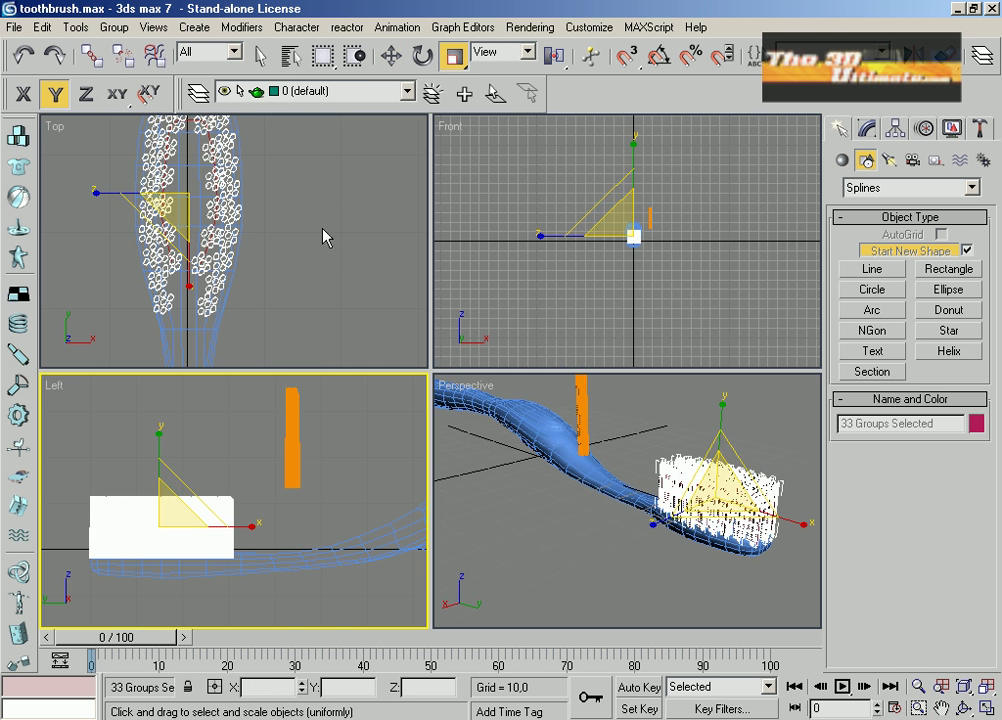
pyautogui.press('r')
pyautogui.hotkey('alt', 'w')
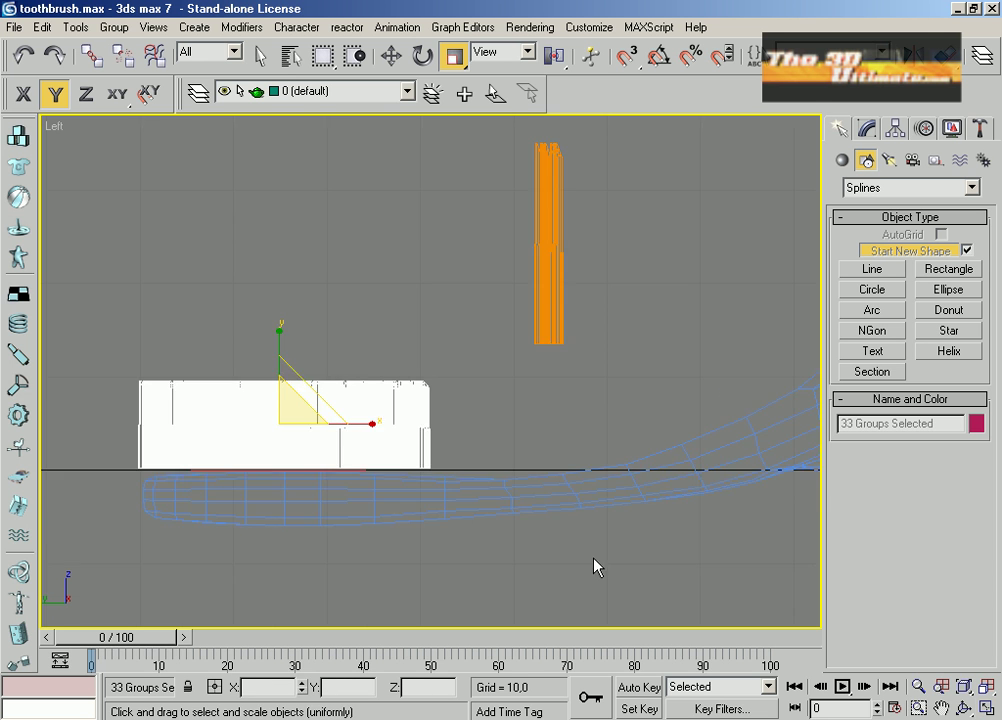
# Lower the tufts so their bases sink into the head and shift them slightly from the tip toward the neck
pyautogui.scroll(3, 680, 495)
pyautogui.press('w')
pyautogui.moveTo(250, 442); pyautogui.dragTo(250, 472)
pyautogui.moveTo(312, 417); pyautogui.dragTo(489, 420, button='middle')
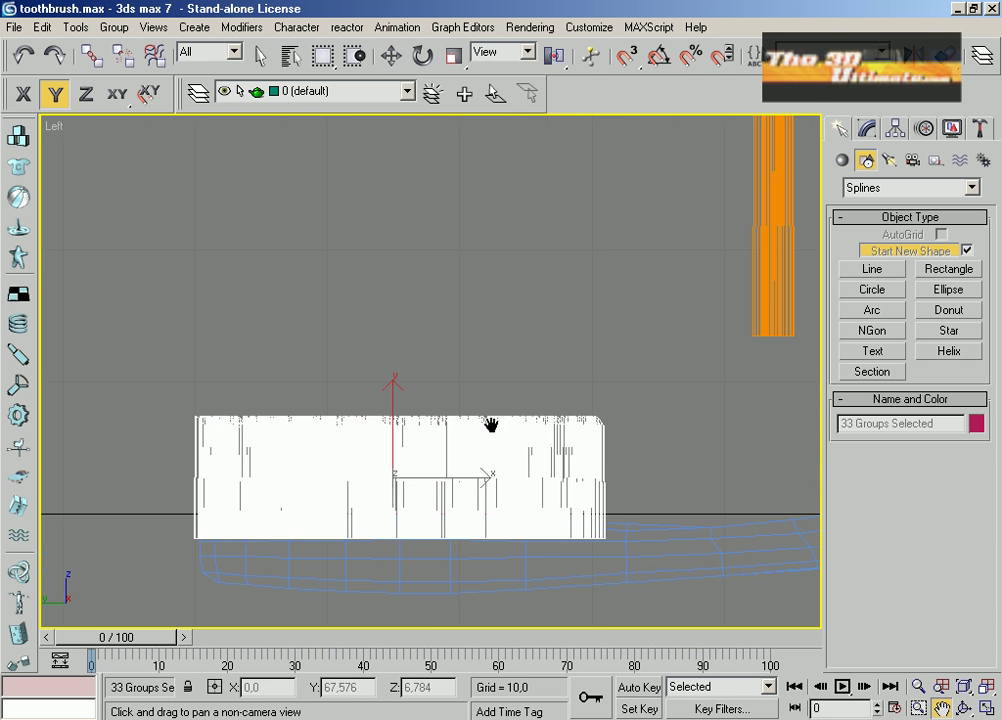
pyautogui.moveTo(463, 476); pyautogui.dragTo(492, 477)
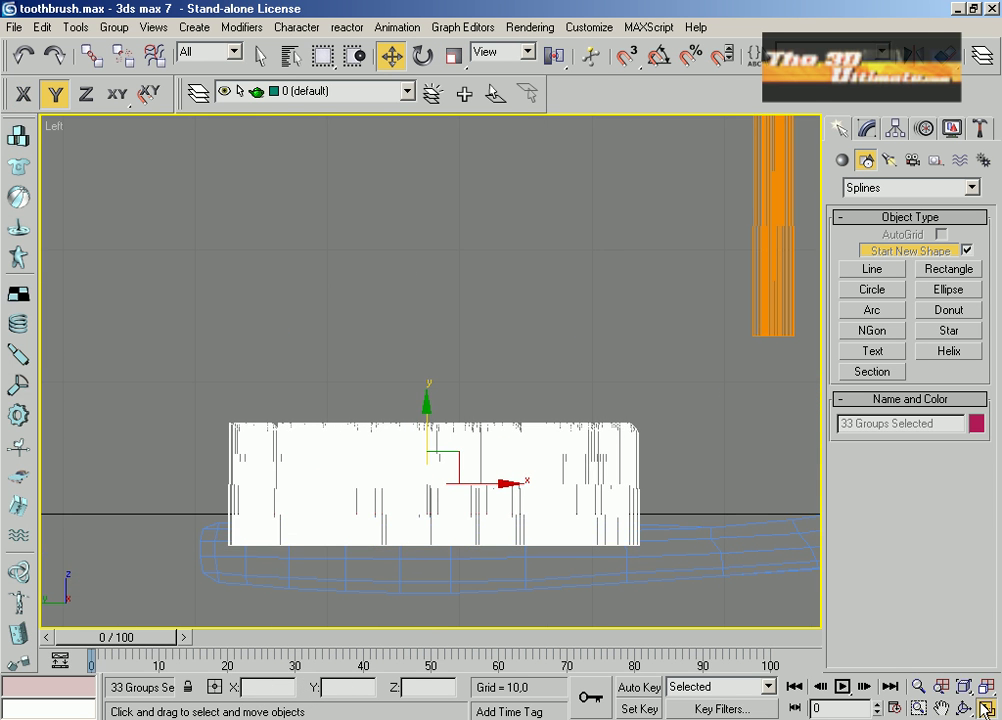
pyautogui.hotkey('alt', 'w')
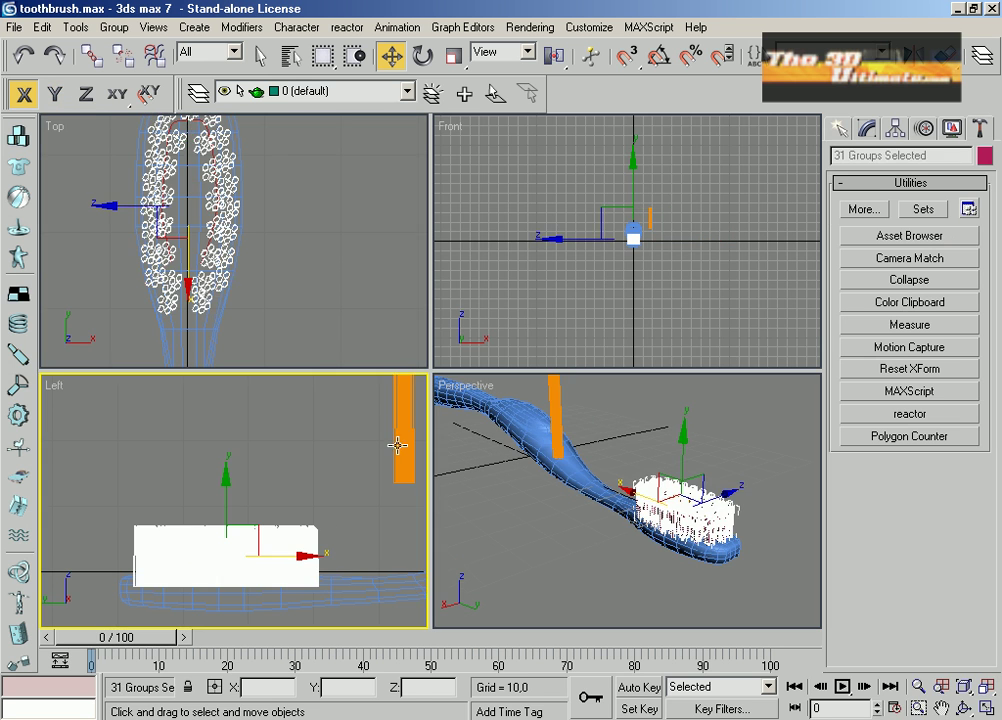
# Examine the bristles on the head in an enlarged Perspective view from the brush-tip side
pyautogui.click(650, 585)
pyautogui.hotkey('alt', 'w')
pyautogui.click(963, 708)
pyautogui.moveTo(430, 420); pyautogui.dragTo(472, 389)
pyautogui.scroll(5, 432, 396)
pyautogui.hotkey('ctrl', 'p')
pyautogui.moveTo(528, 494); pyautogui.dragTo(603, 584)
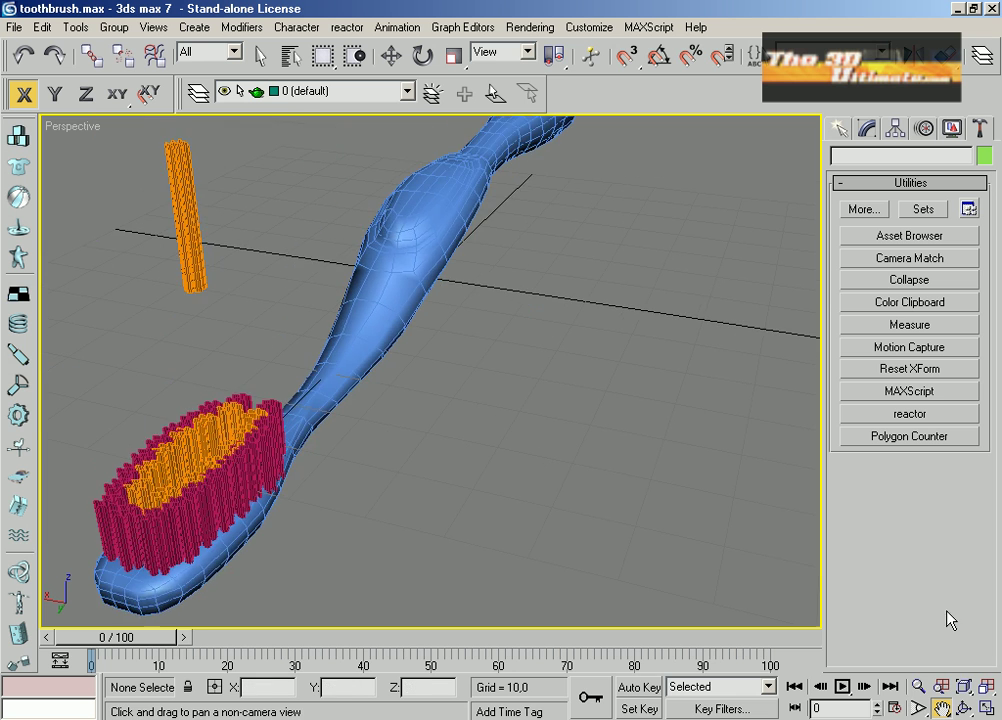
# Render the full toothbrush in the Perspective view from the brush-tip side using the render scene settings
pyautogui.scroll(-2, 760, 577)
pyautogui.click(530, 27)
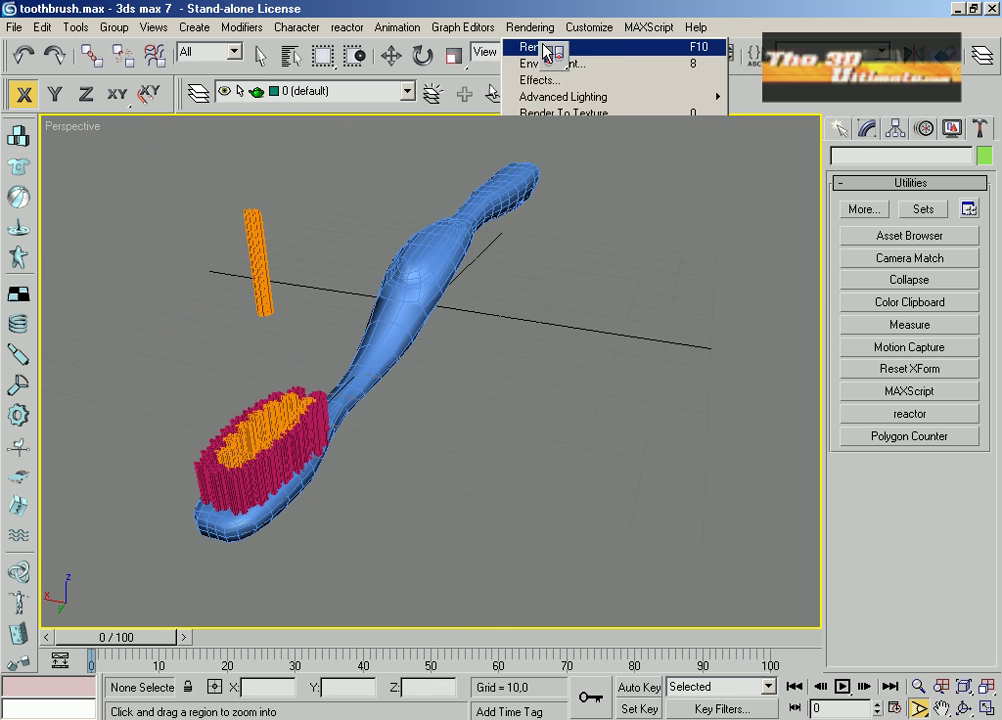
pyautogui.click(548, 45)
pyautogui.click(420, 702)
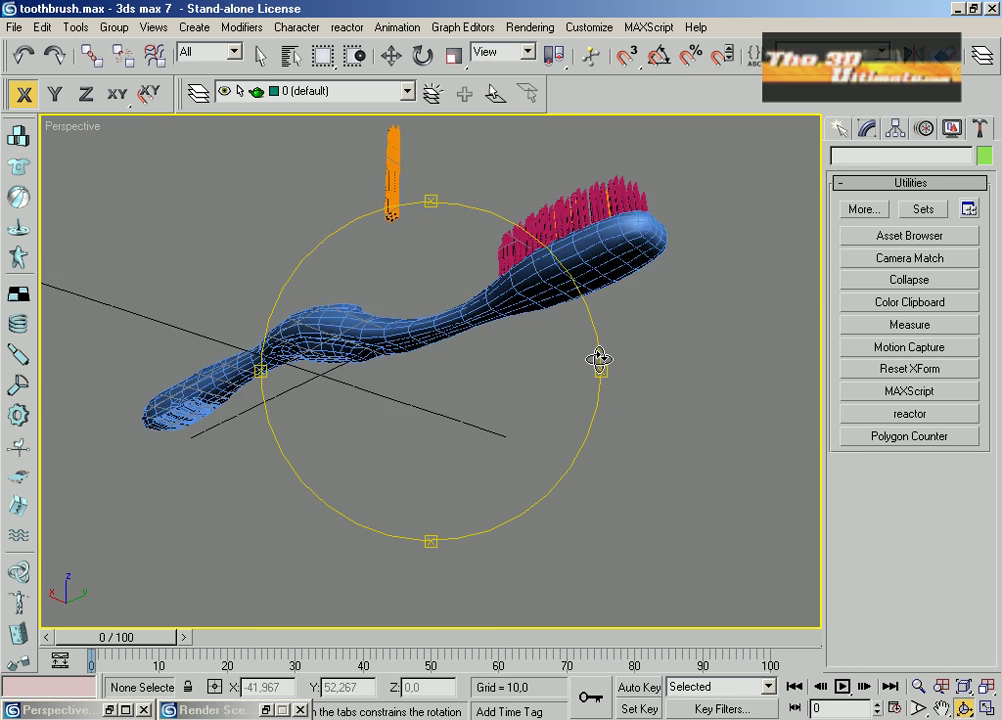
# Raise the MeshSmooth subdivision iterations of the toothbrush body by one and deselect it
pyautogui.scroll(3, 409, 425)
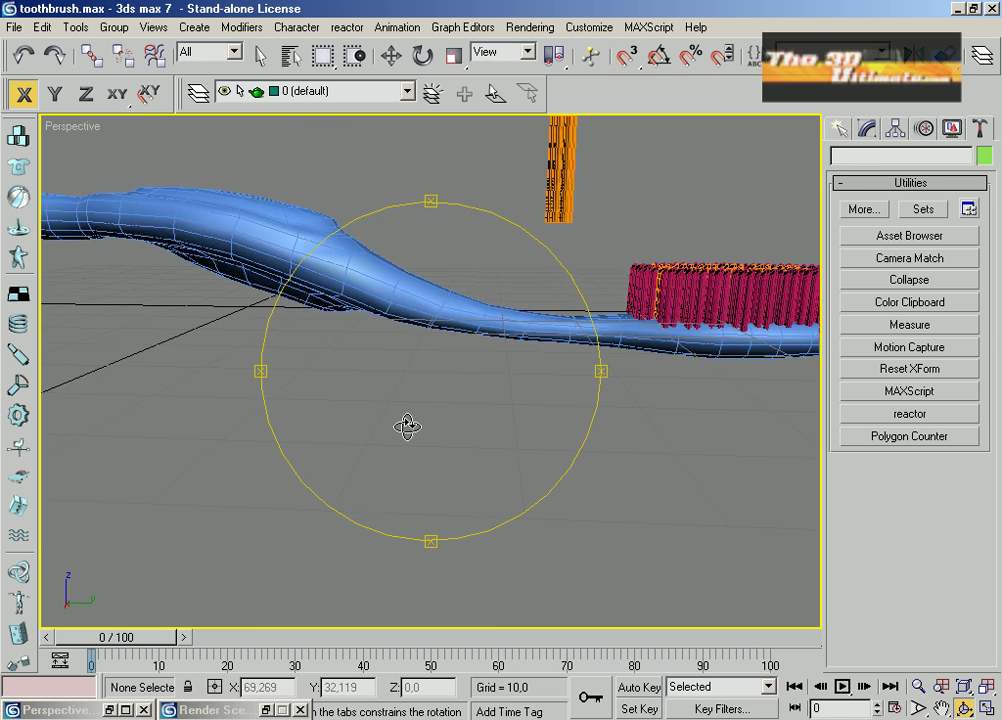
pyautogui.moveTo(409, 425); pyautogui.dragTo(431, 437)
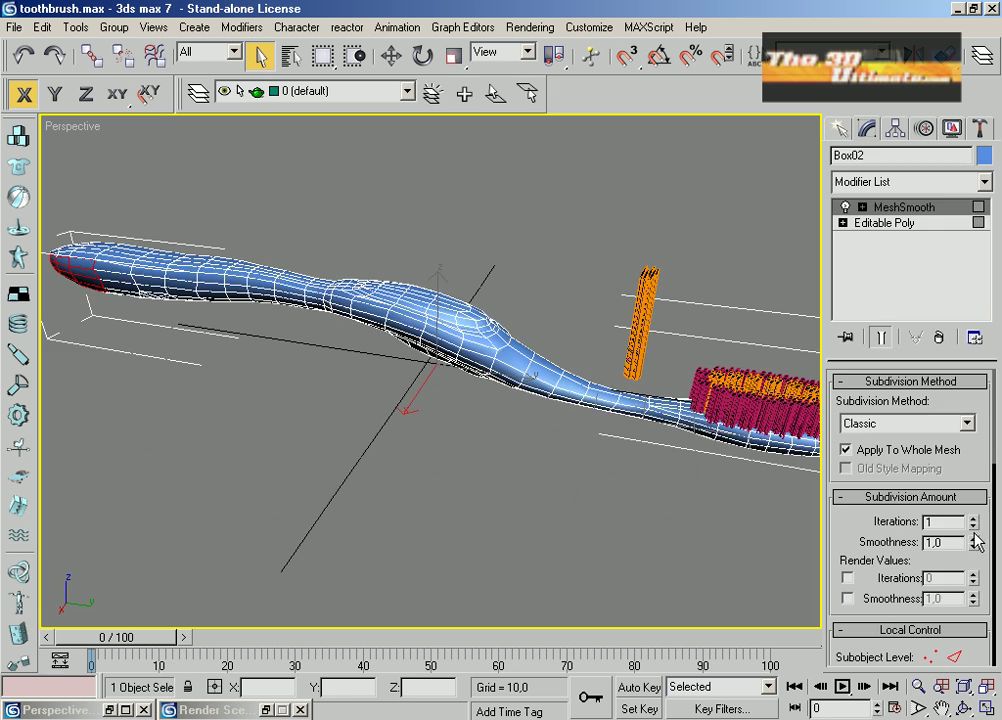
pyautogui.click(972, 518)
pyautogui.click(425, 262)
# Render the whole toothbrush on the V-Ray plane from a raised, diagonal Perspective angle
pyautogui.hotkey('ctrl', 'r')
pyautogui.moveTo(454, 443); pyautogui.dragTo(416, 438)
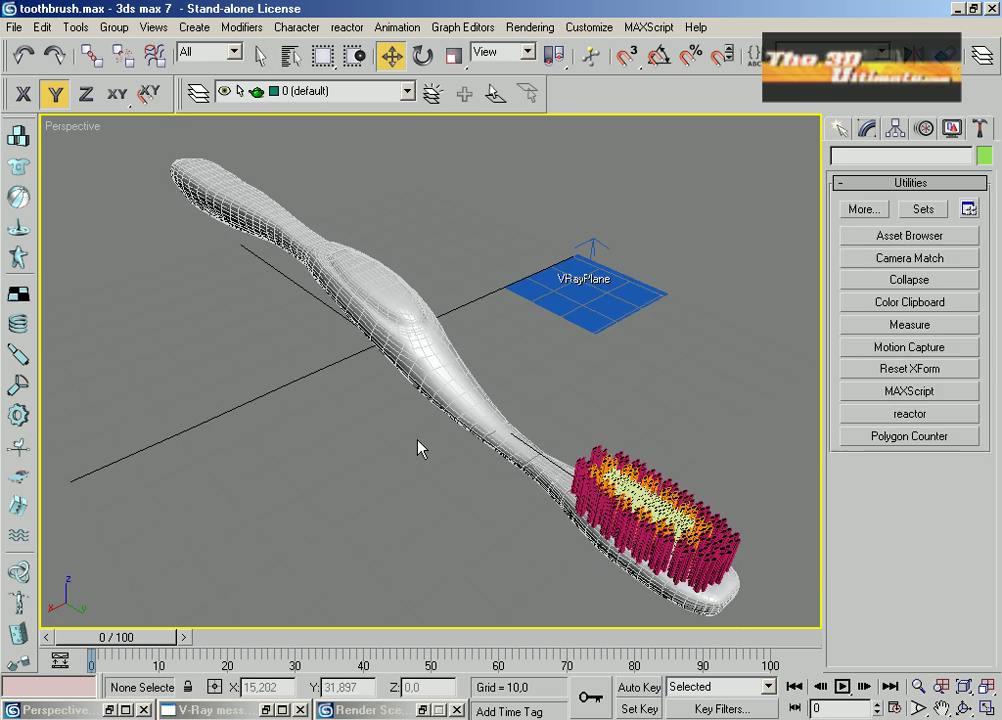
pyautogui.press('F9')
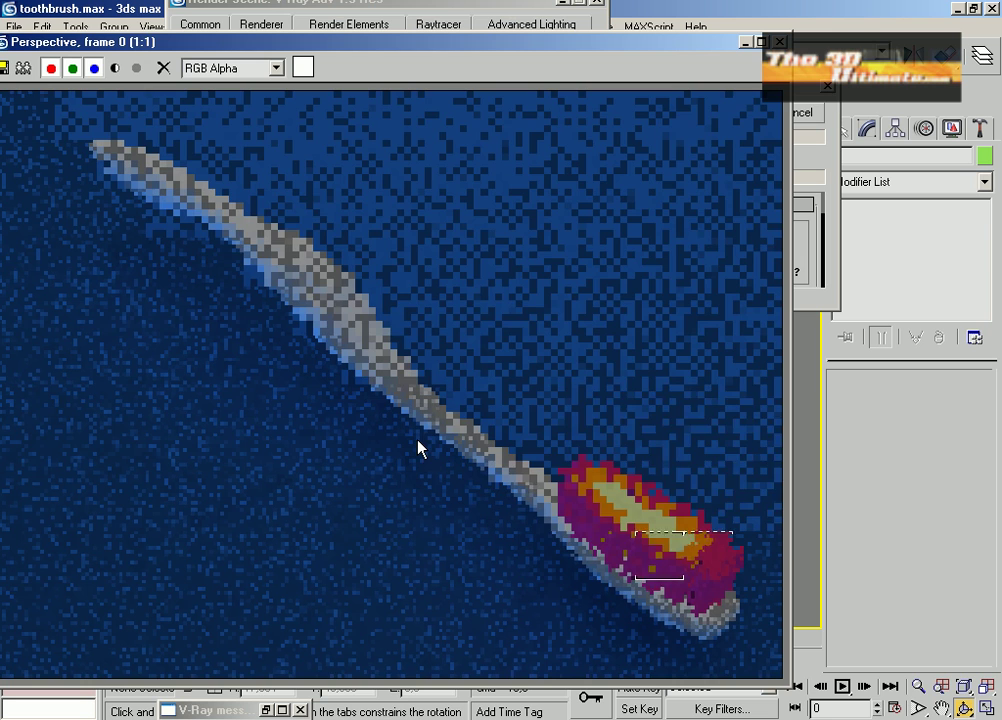